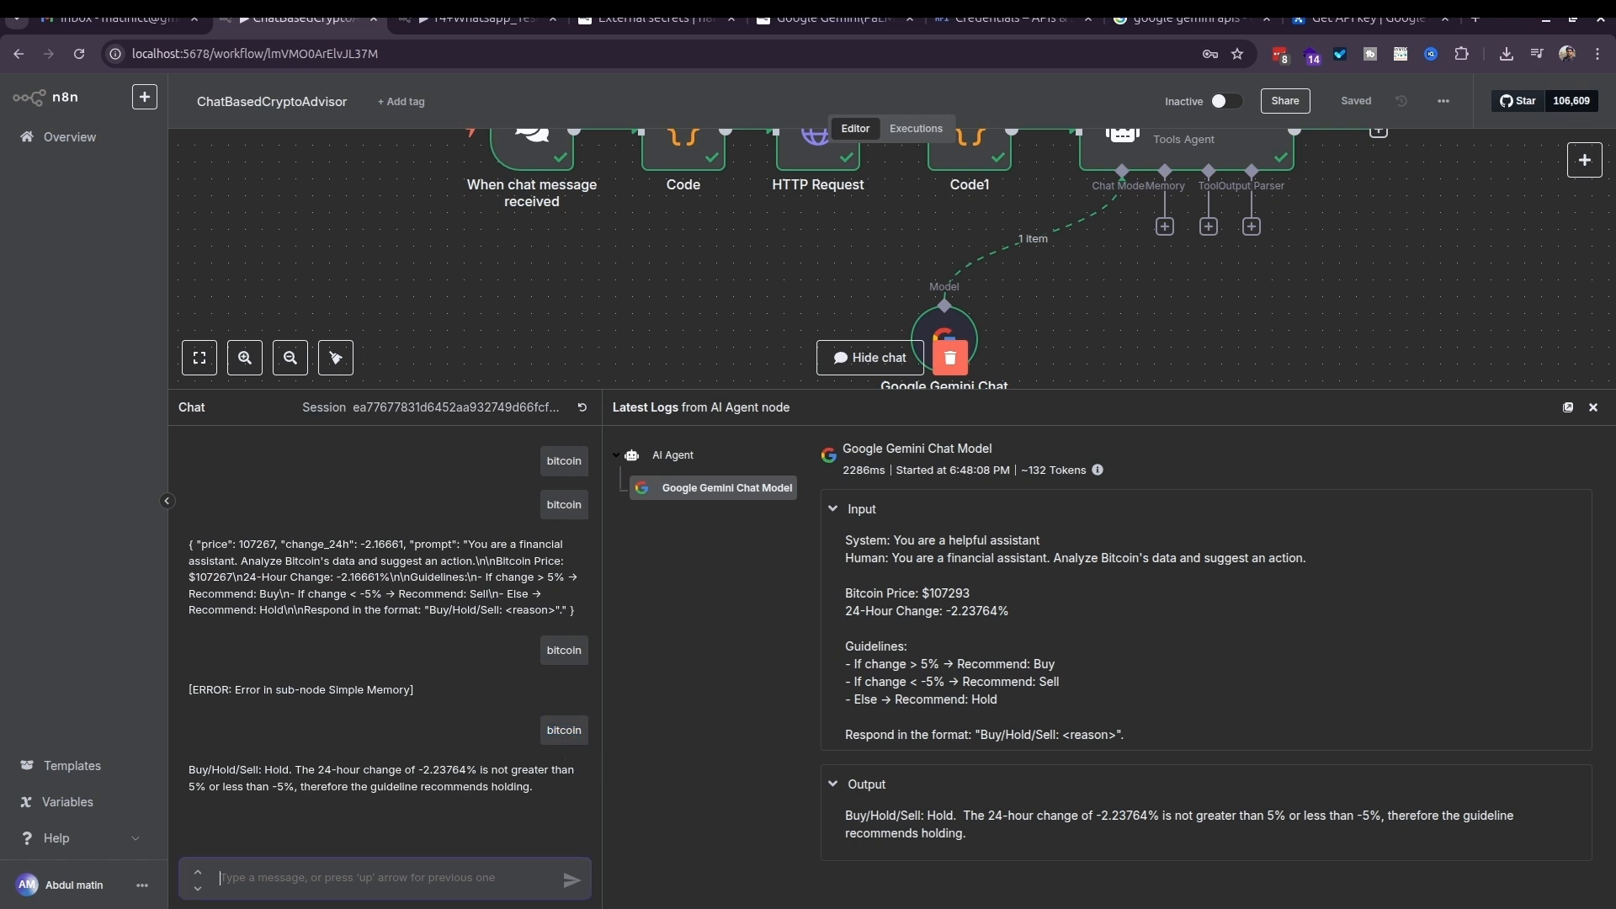
Test the finished crypto advisor in the chat with the messages "bitcoin" and "ethereum", and highlight the price in the model's input log.
text(bitcoin)
key(Return)
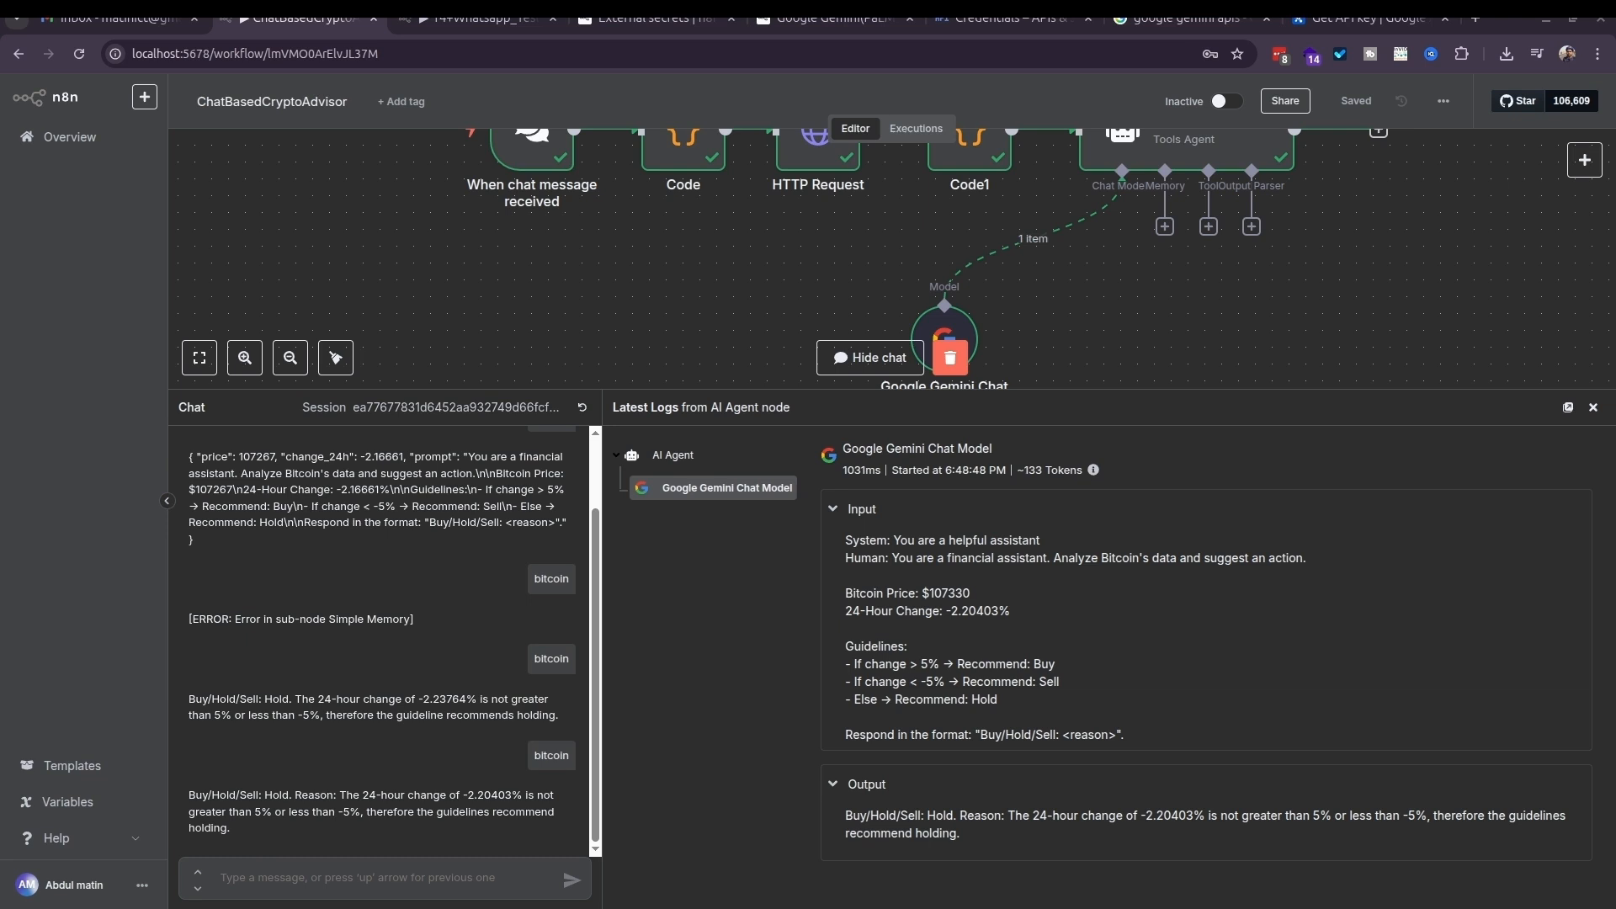
click(357, 878)
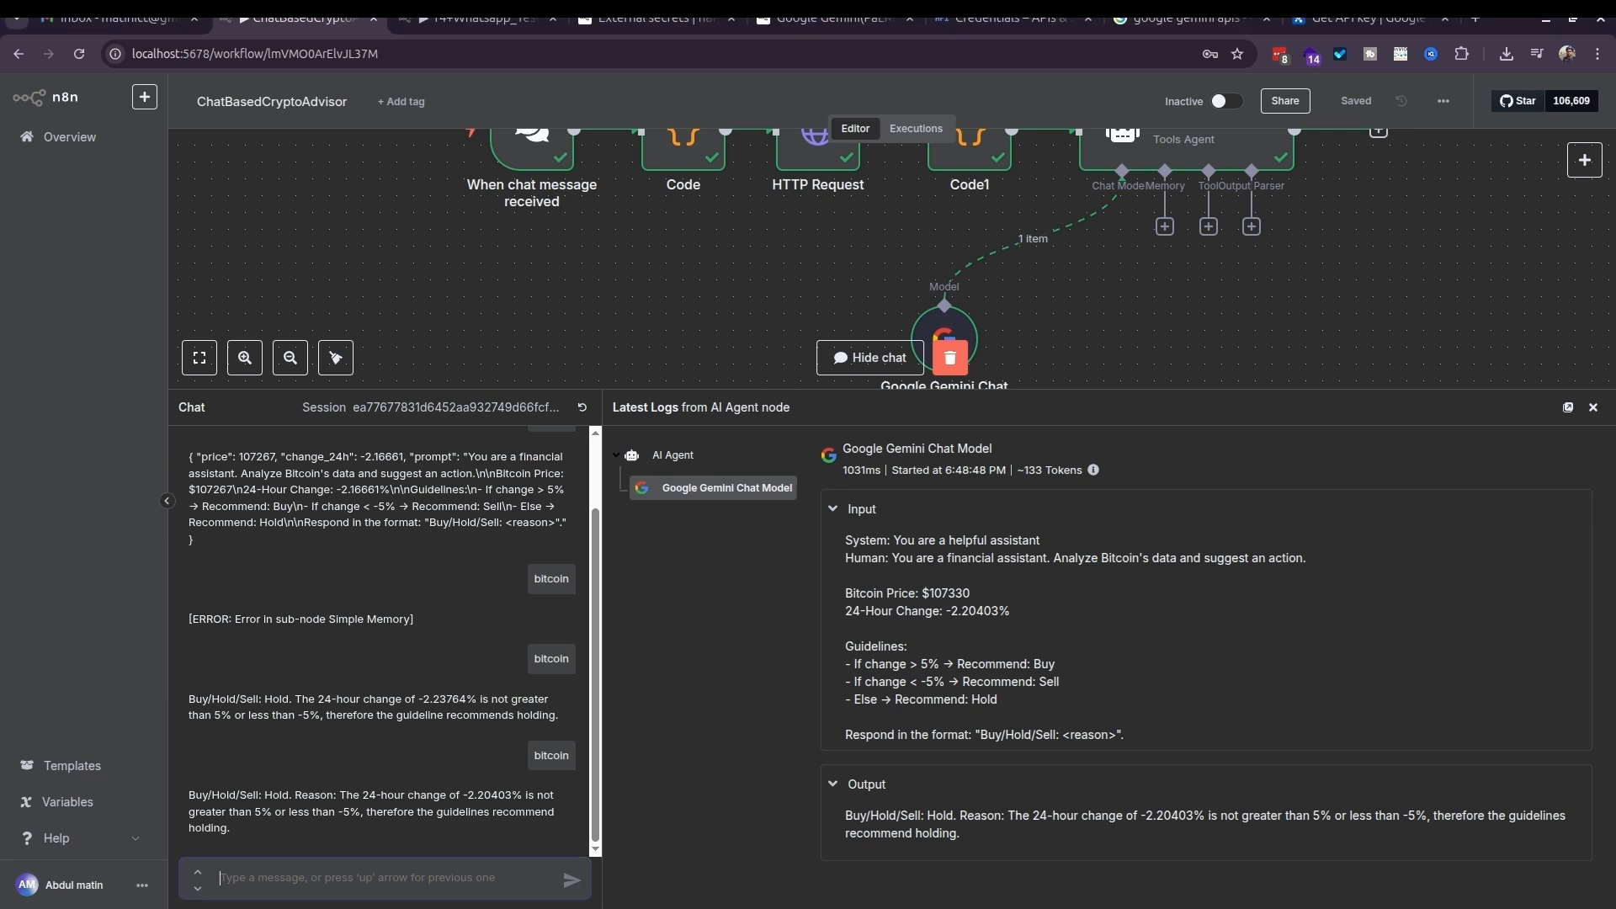
text(ethereum)
key(Return)
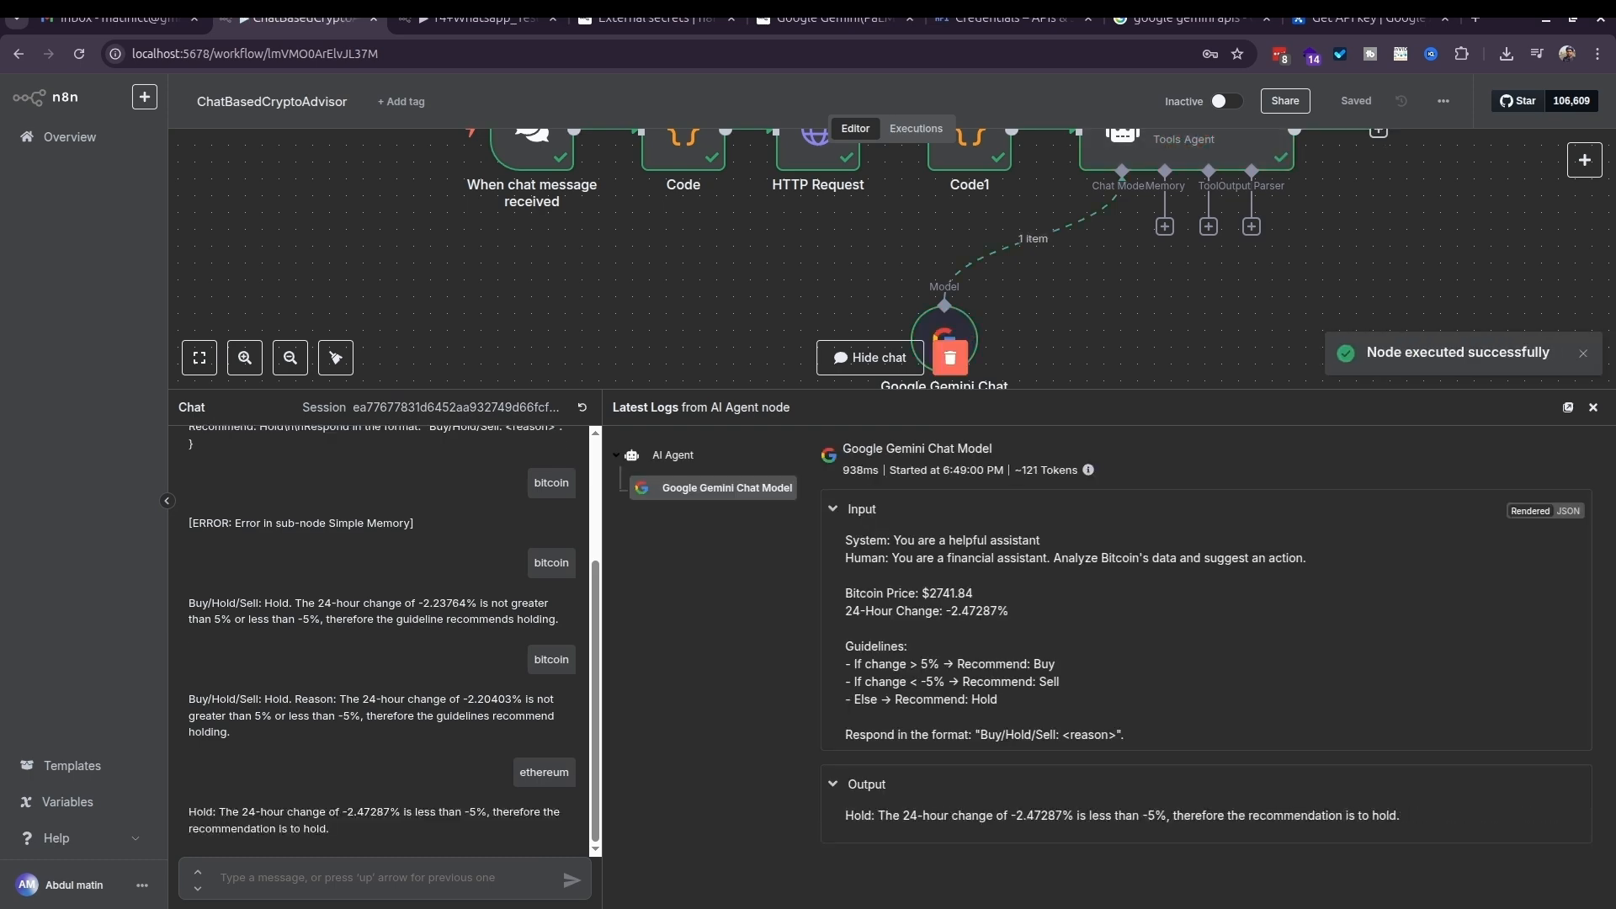
drag(857, 594, 921, 594)
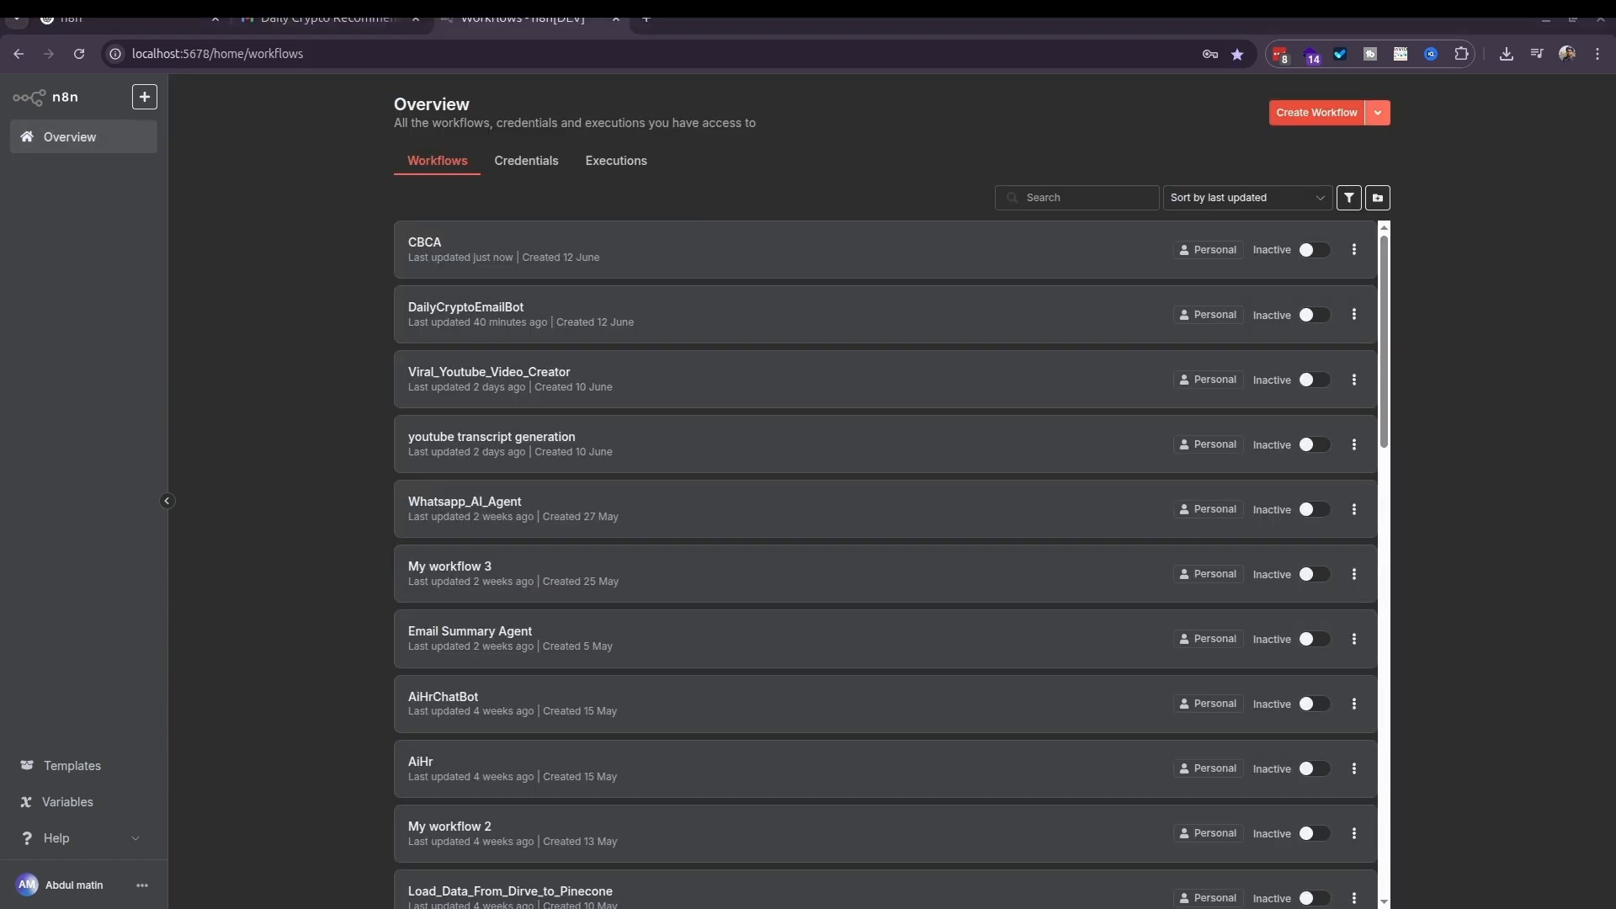
Create a new workflow and name it ChatBasedCryptoAdvisor.
click(1316, 113)
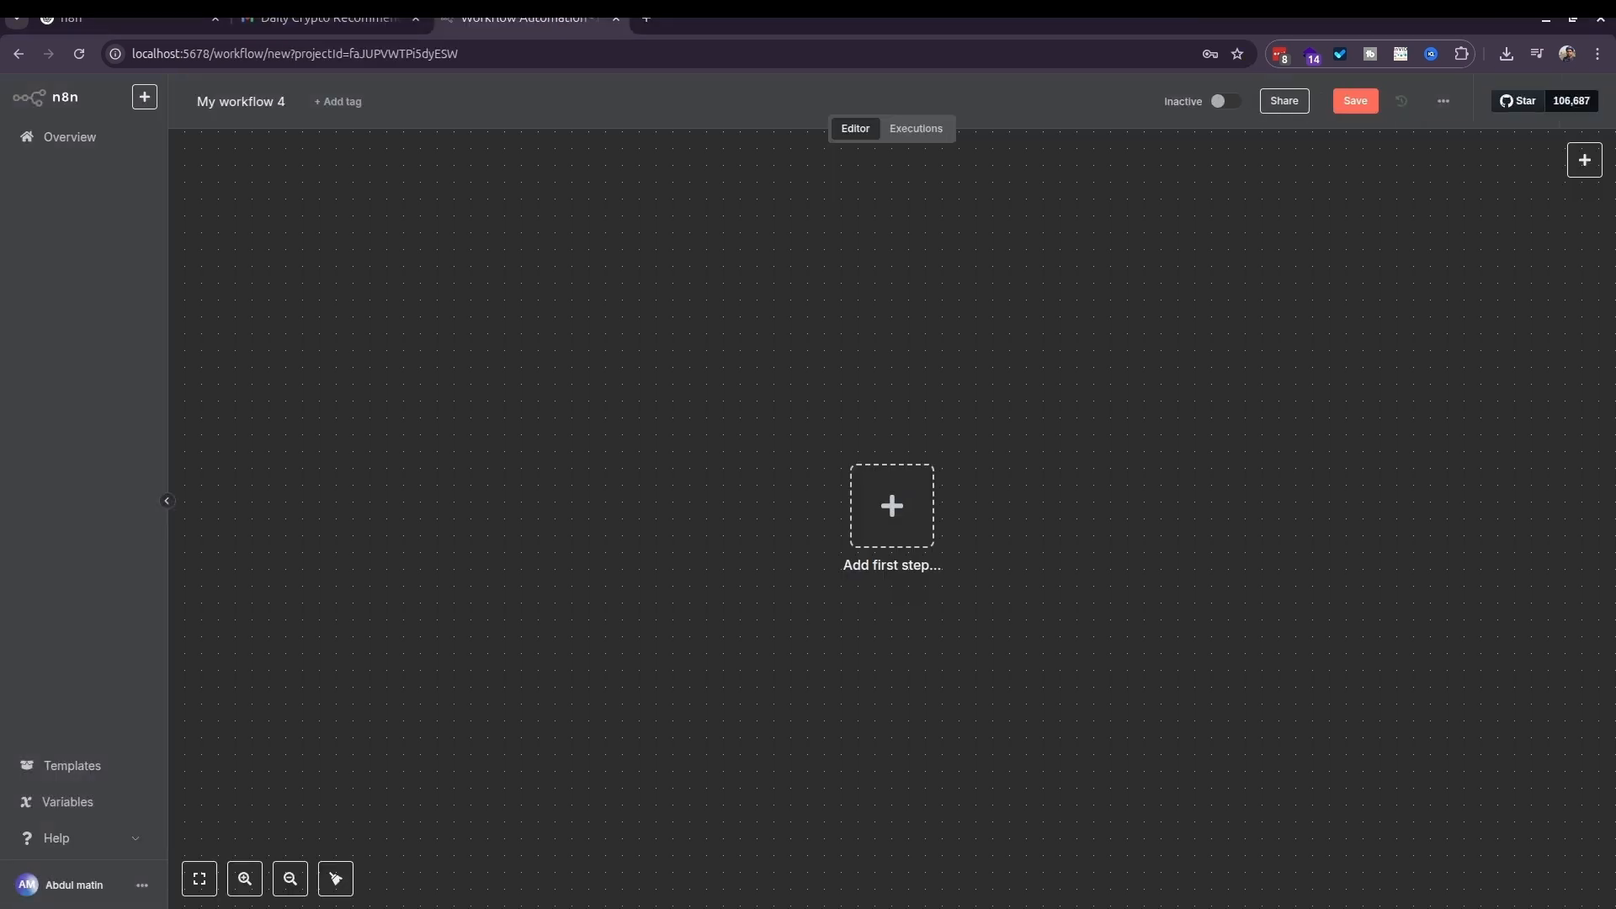
click(241, 102)
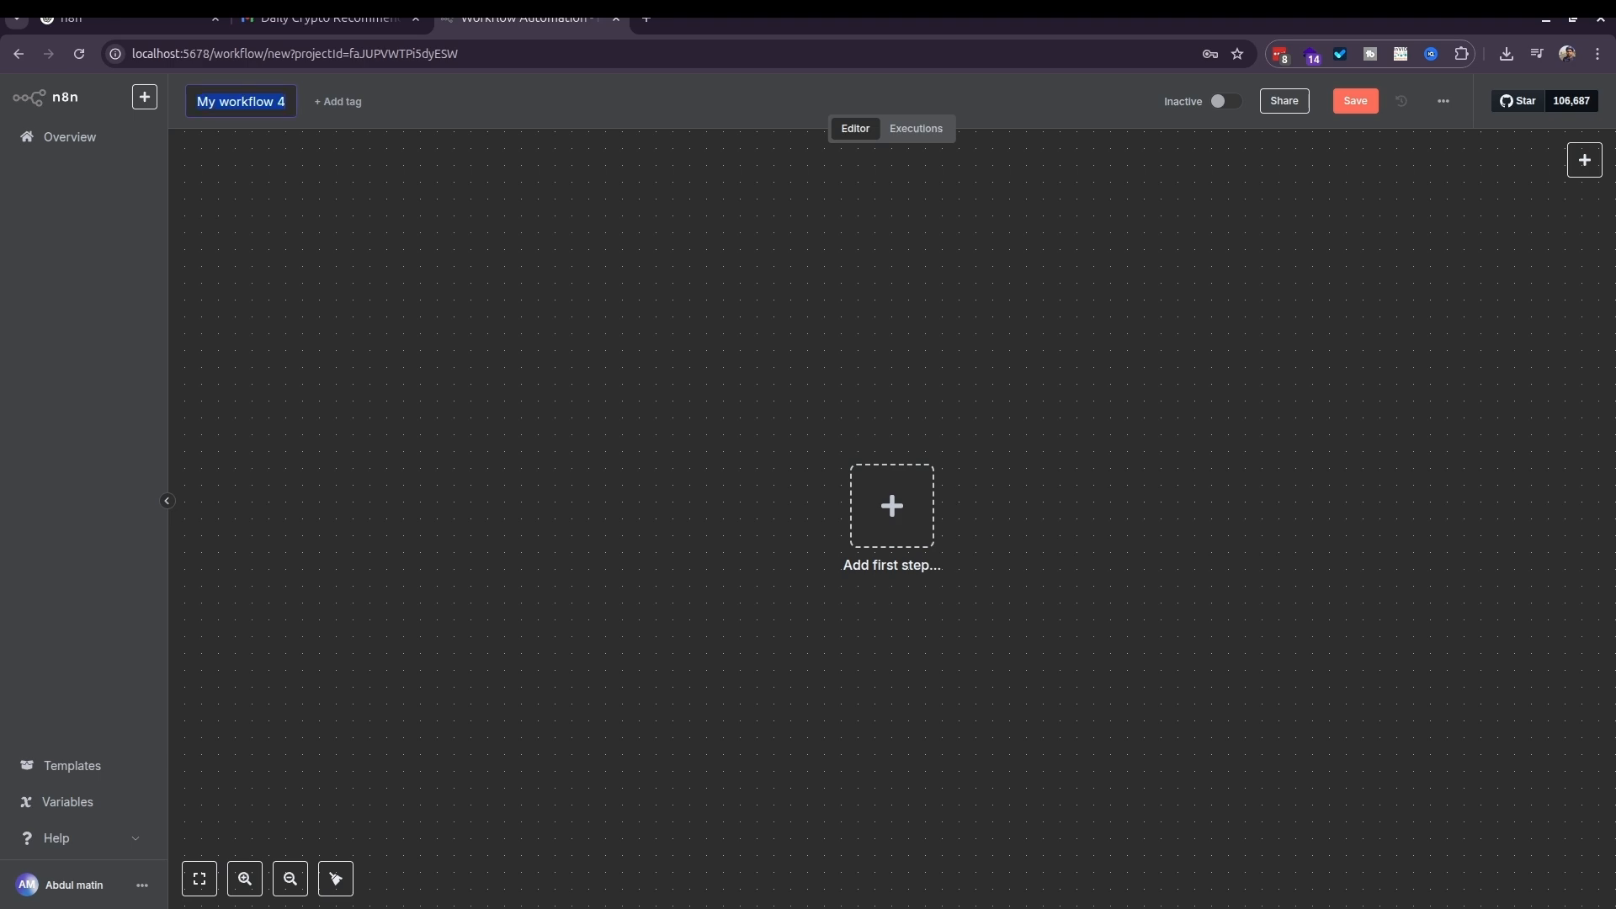
text(ChatBasedCryptoAdvisor)
key(Return)
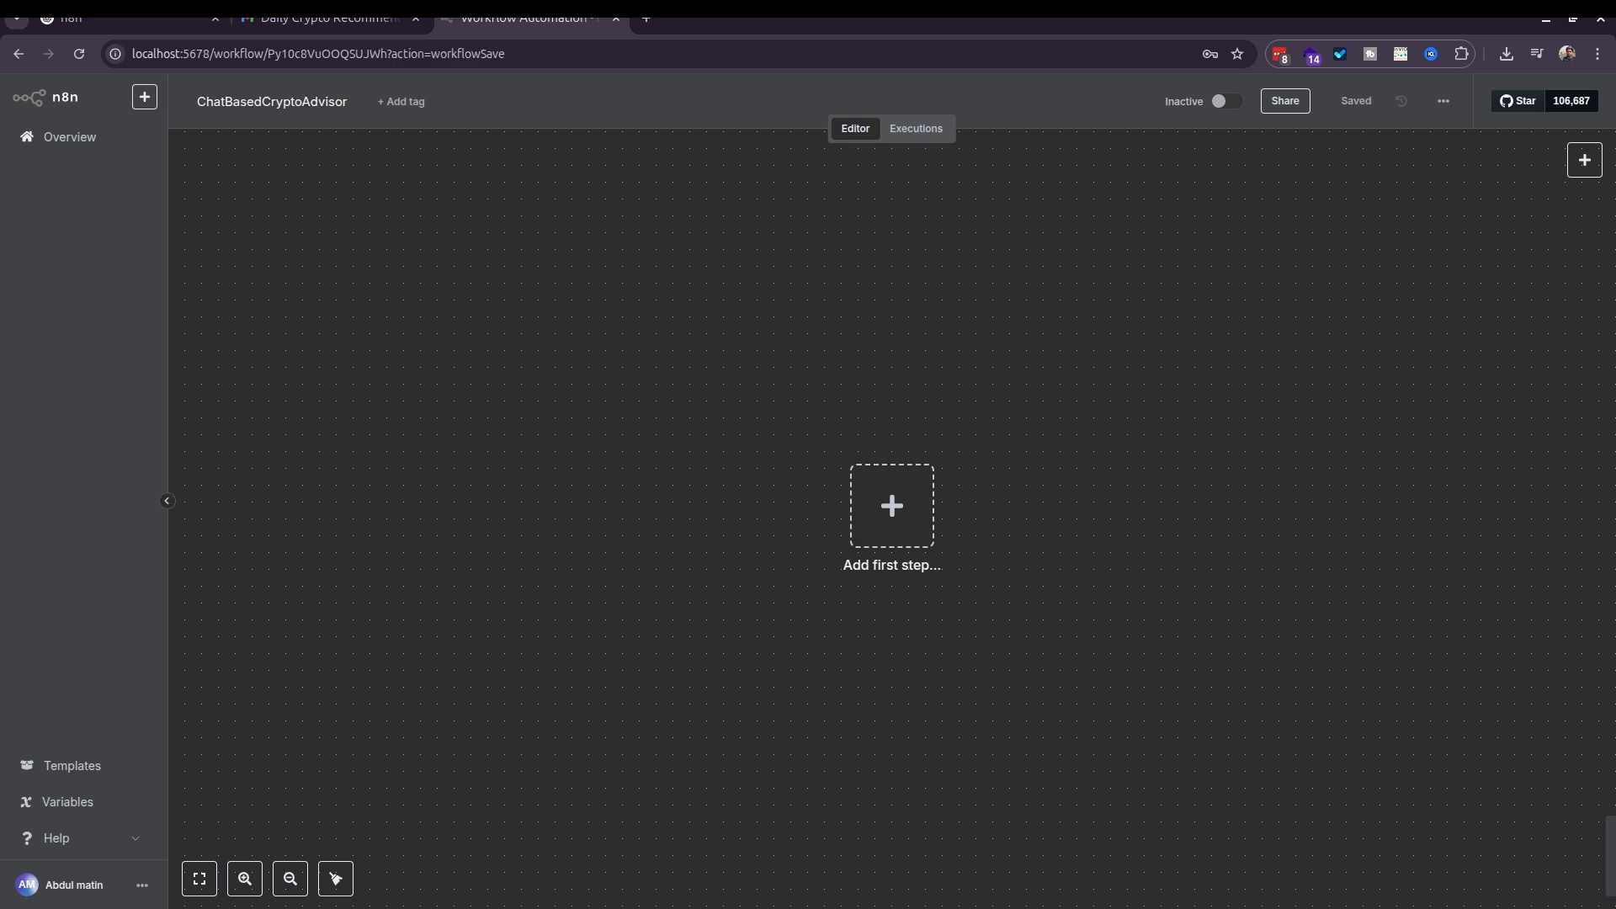
Add a Chat Trigger as the workflow's first step and move its node towards the upper-left part of the canvas.
click(891, 504)
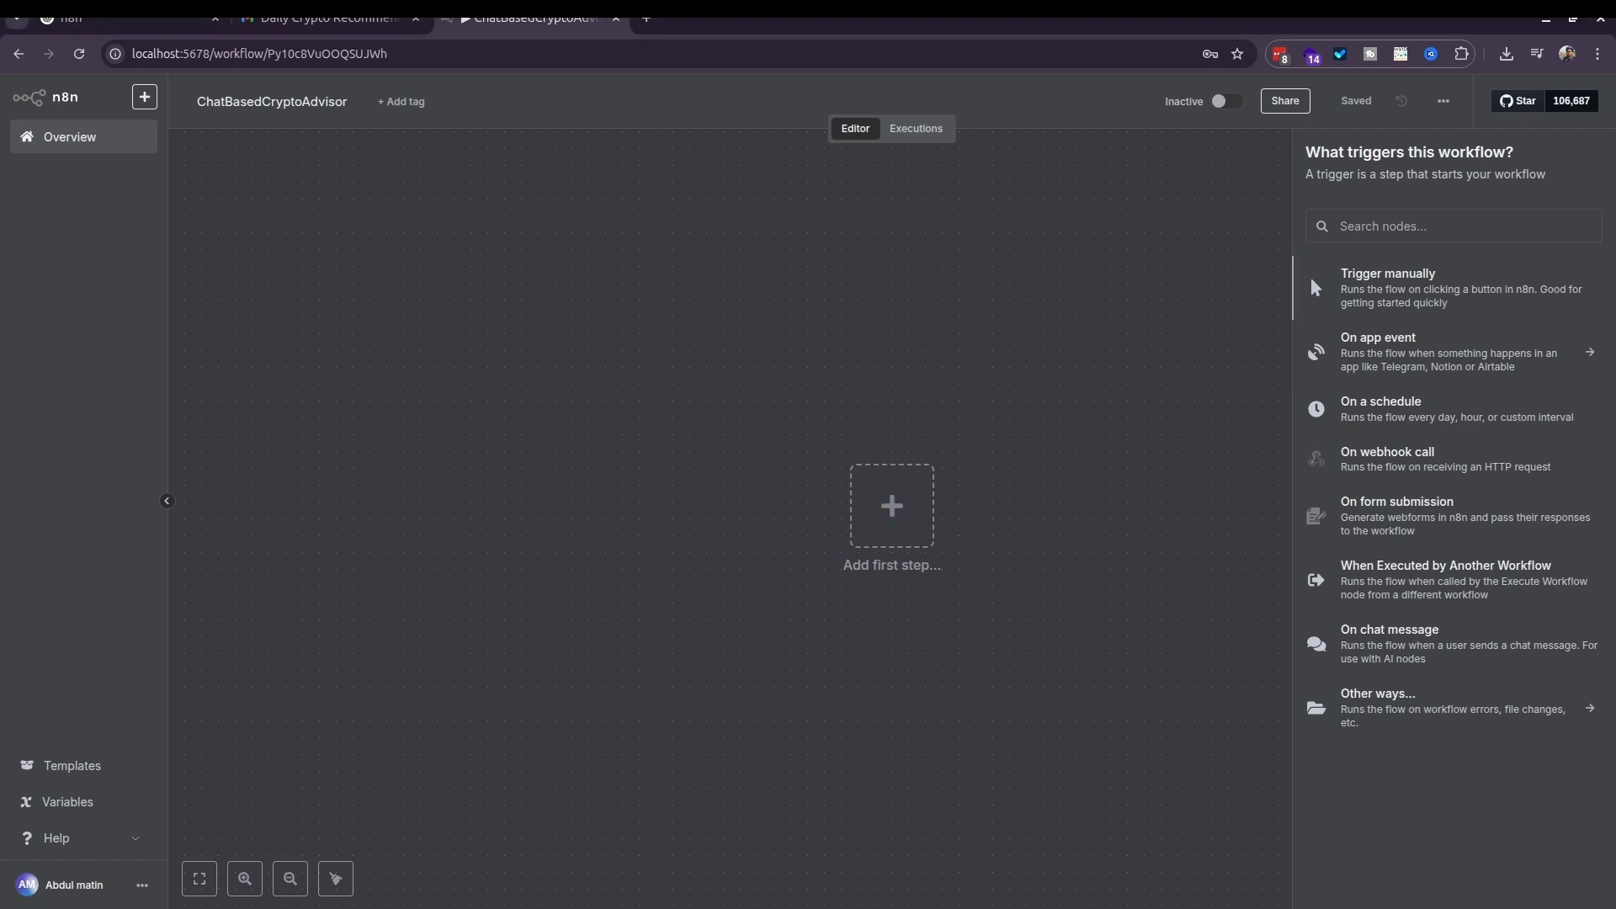
text(chat)
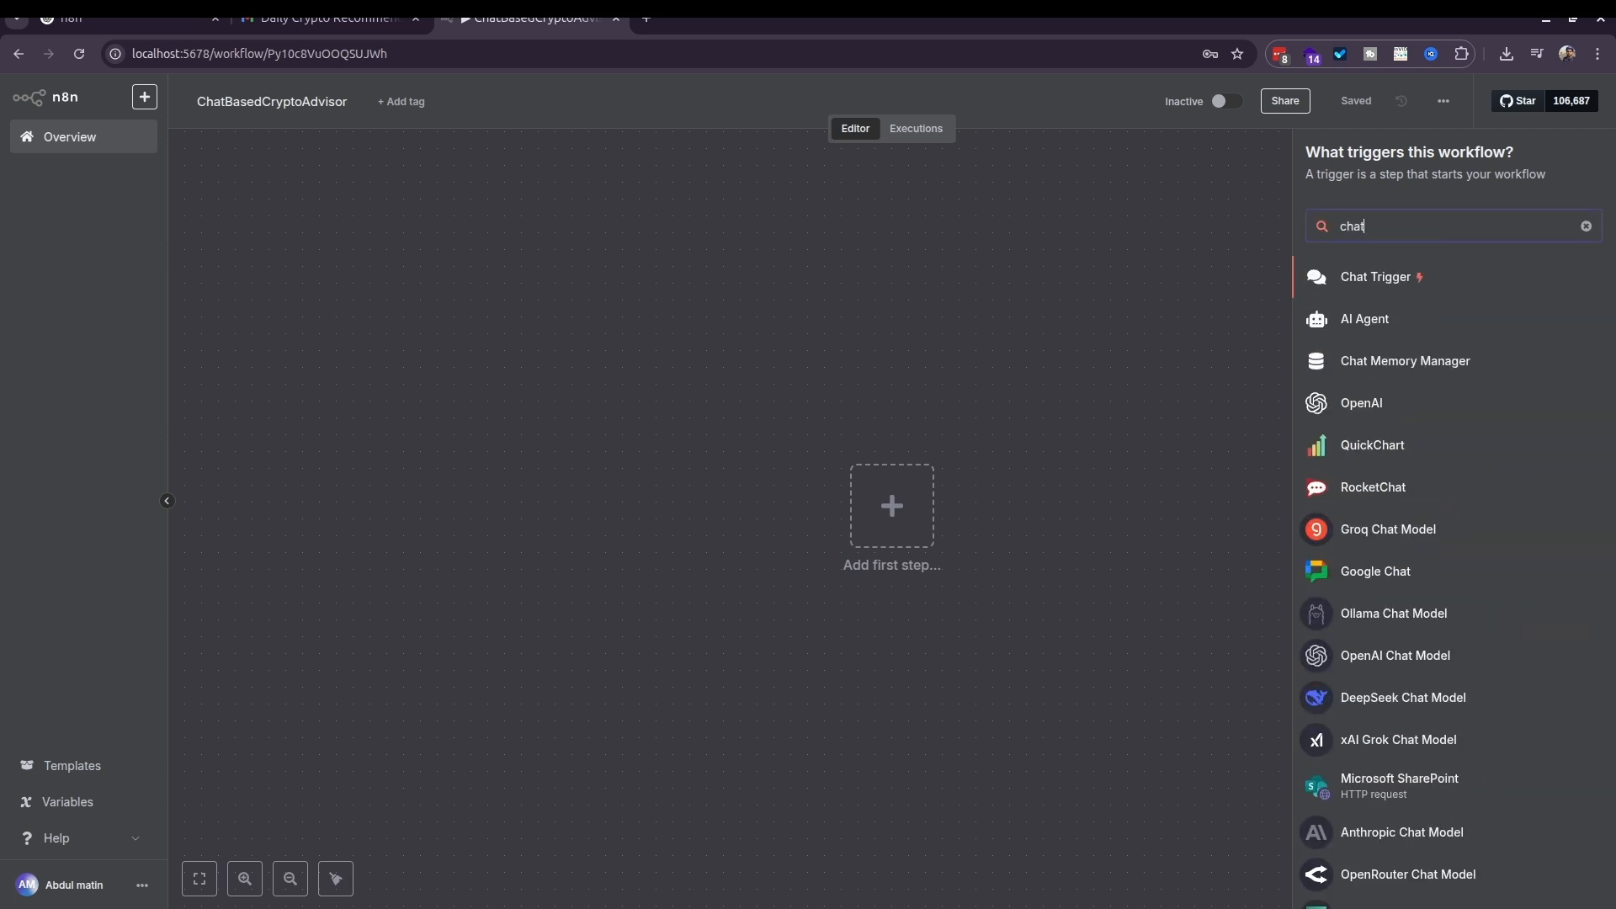
key(Return)
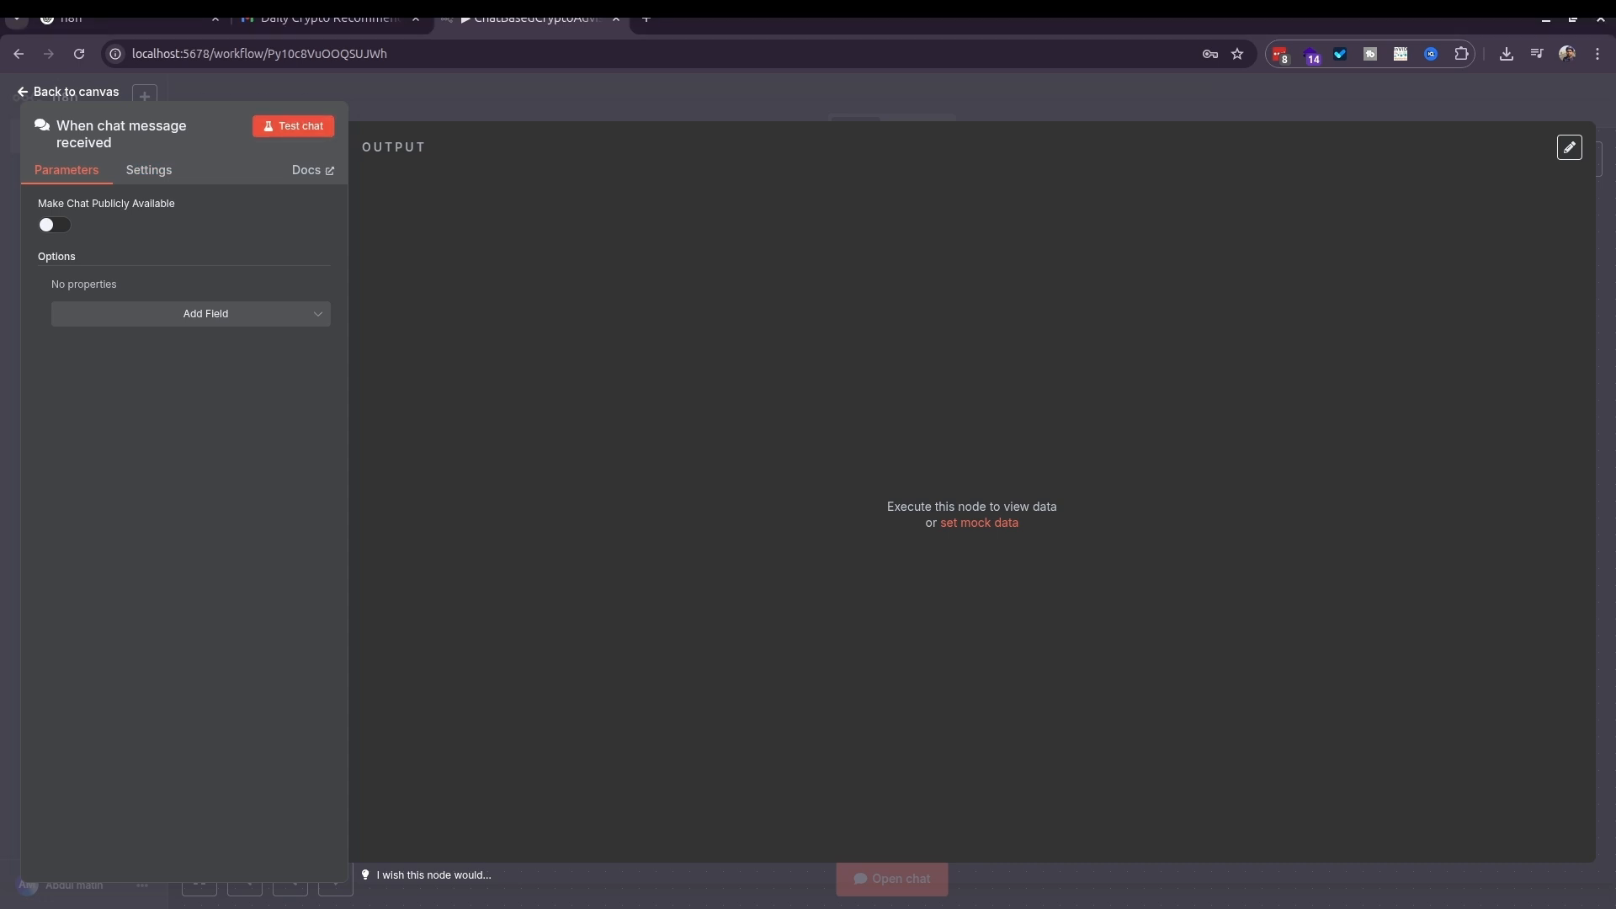
key(Escape)
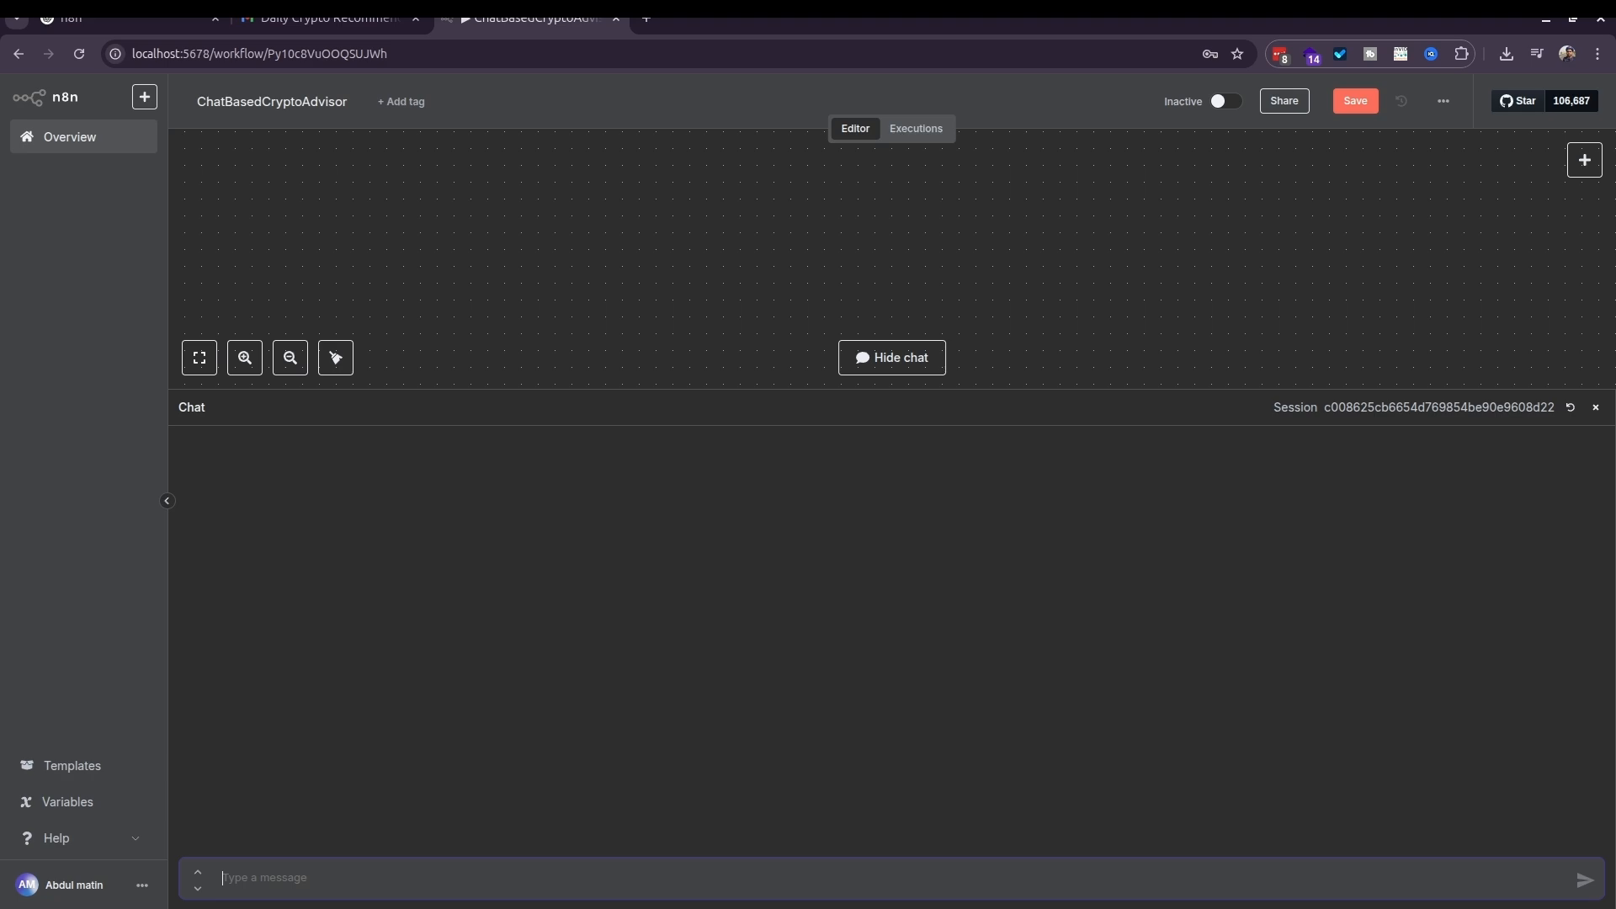
click(1595, 408)
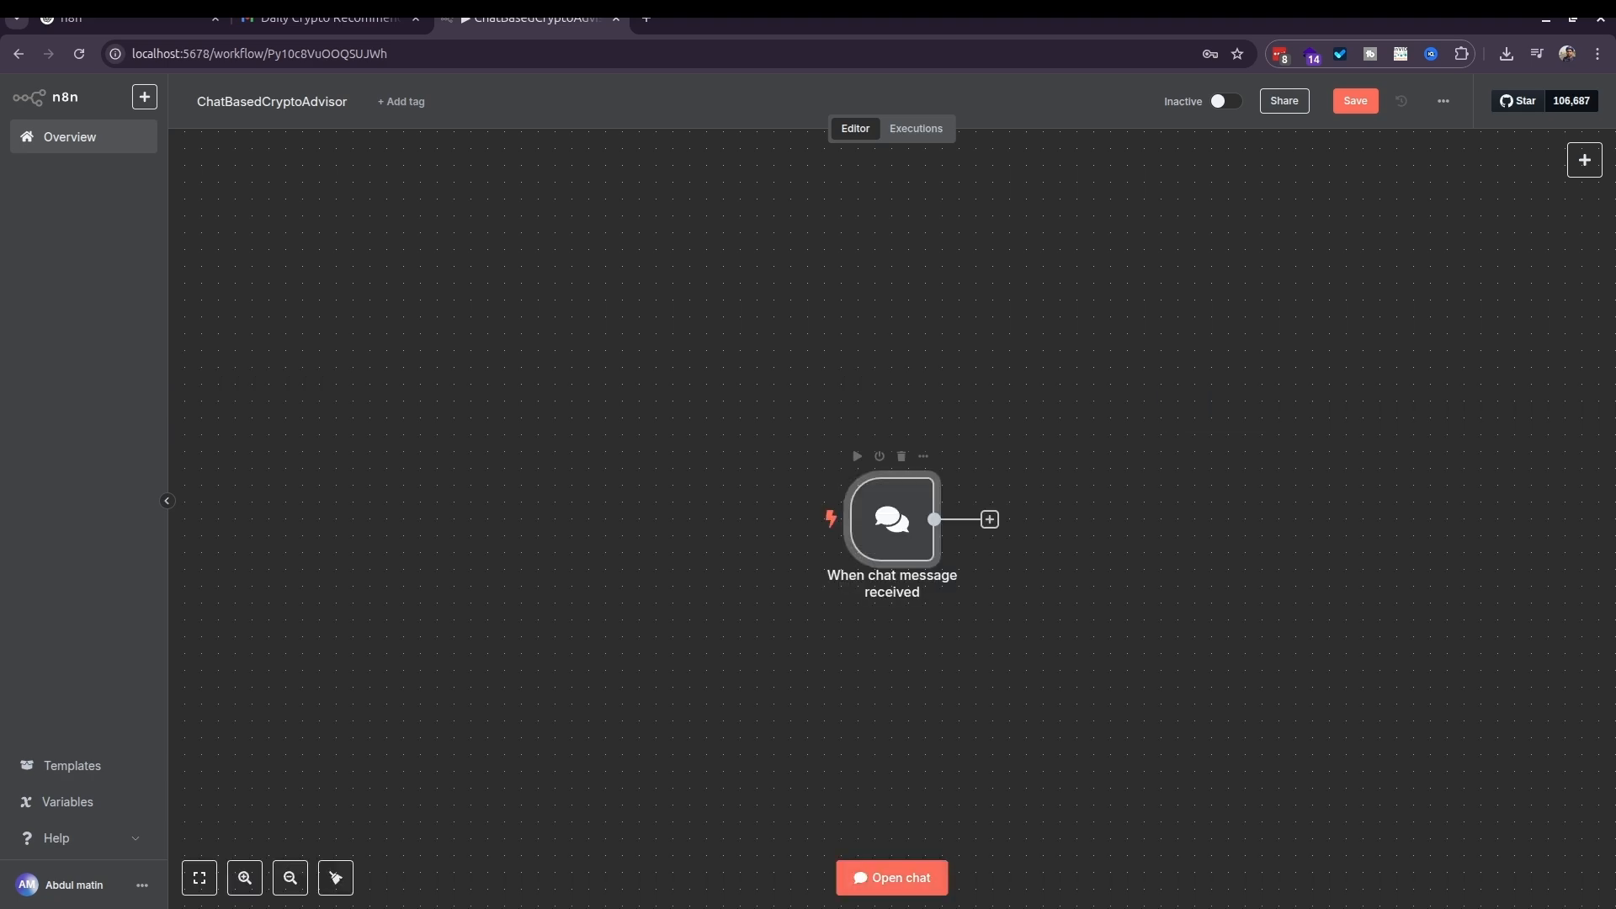
drag(894, 511, 456, 360)
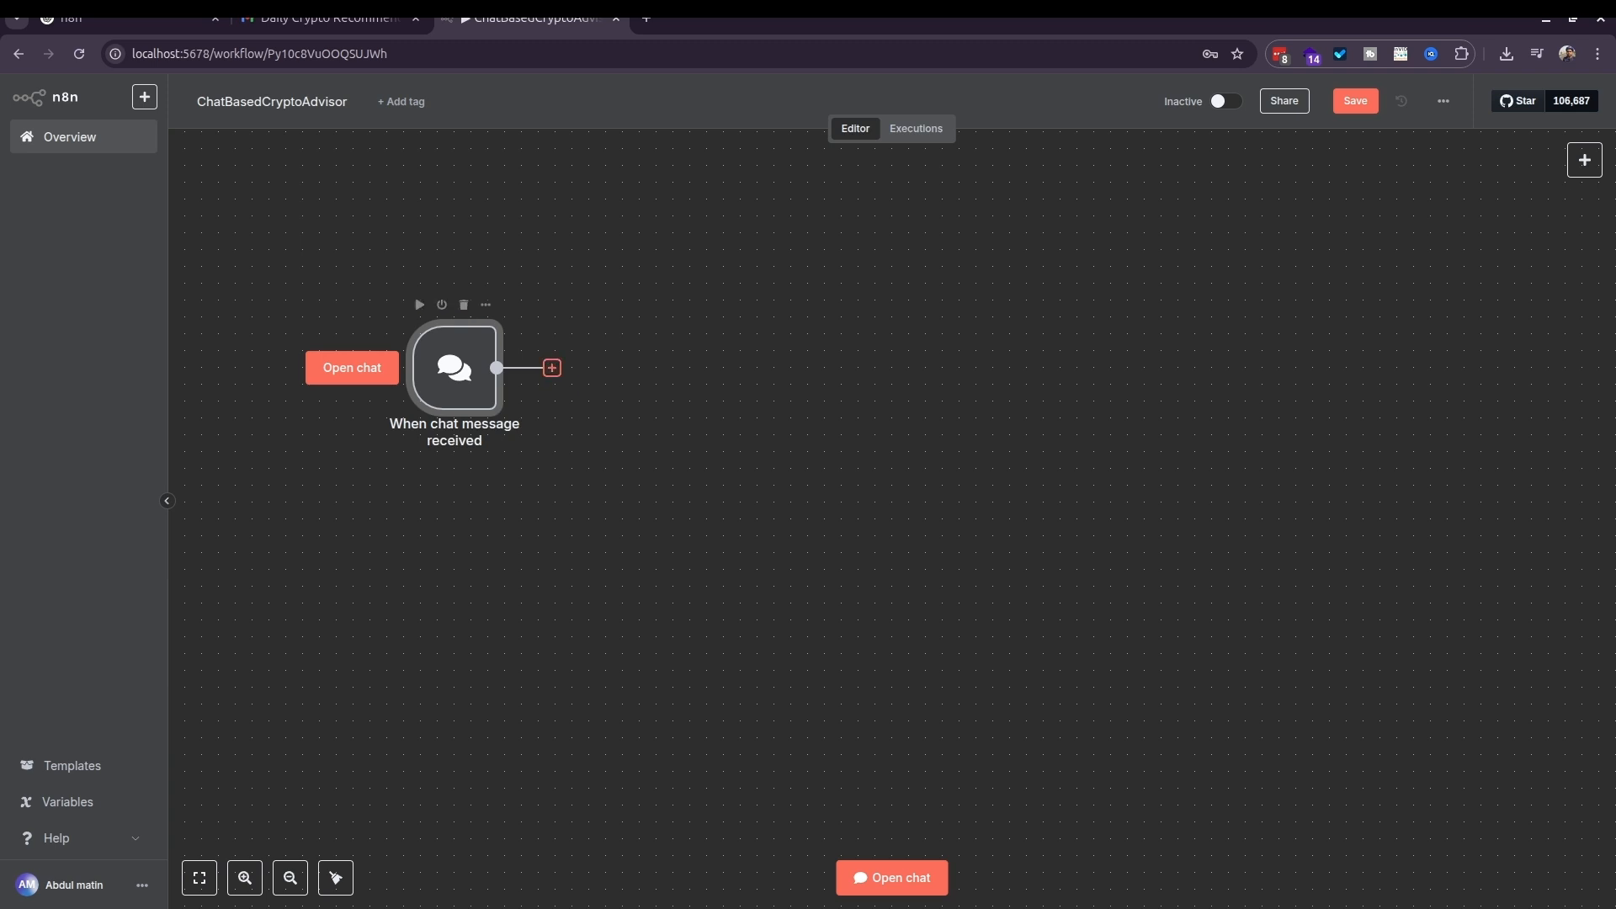
Add a Code node connected after the chat trigger.
click(552, 368)
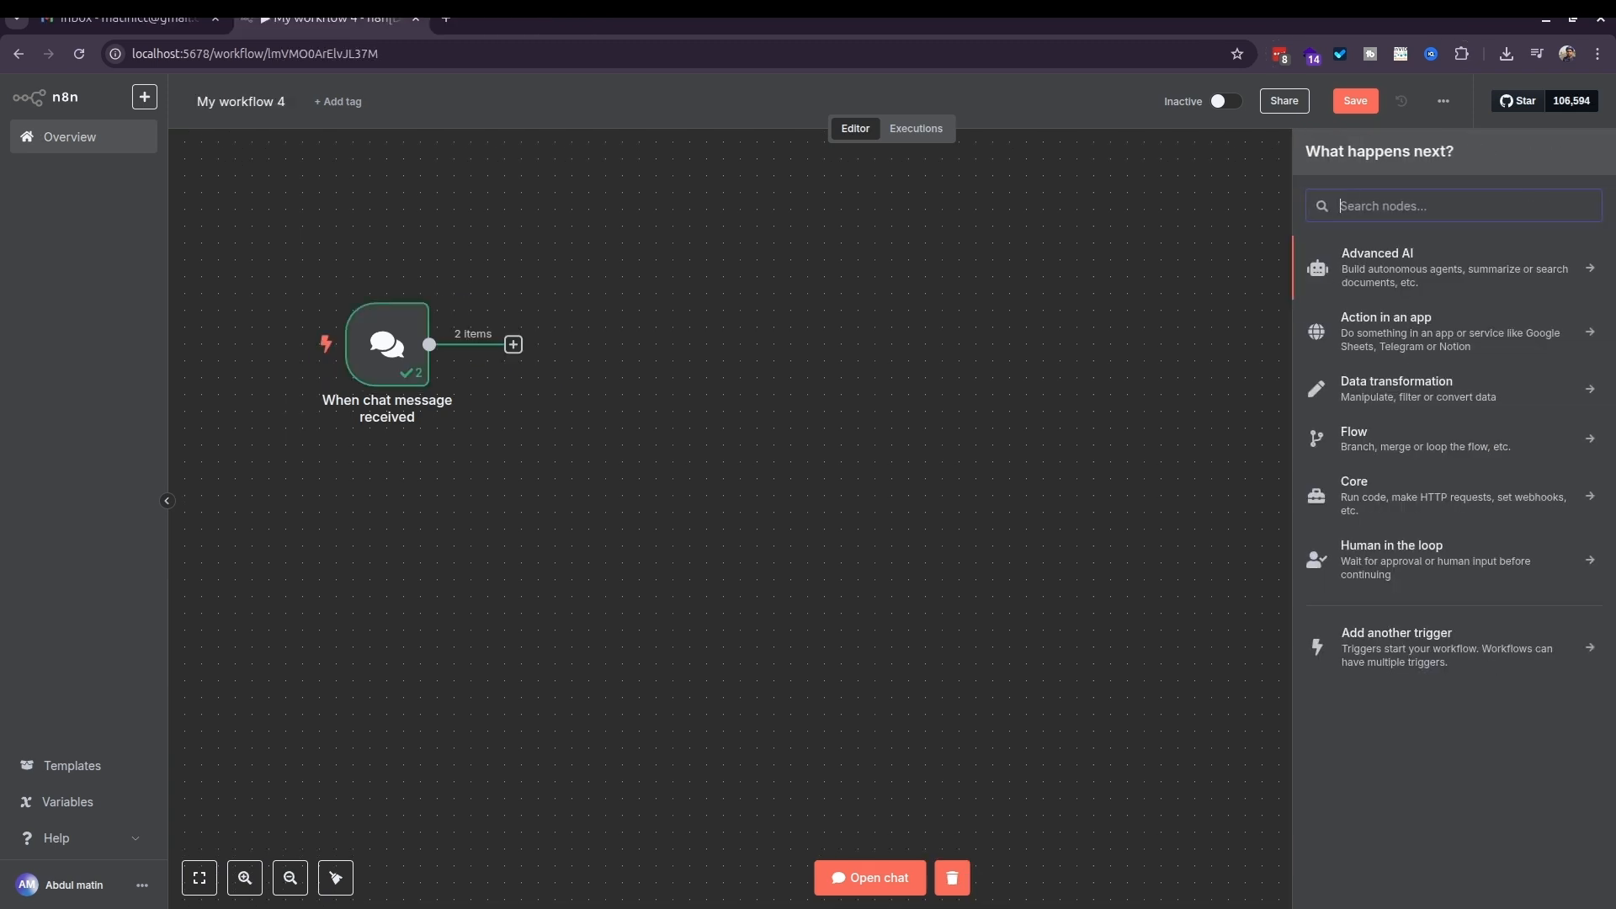
text(c)
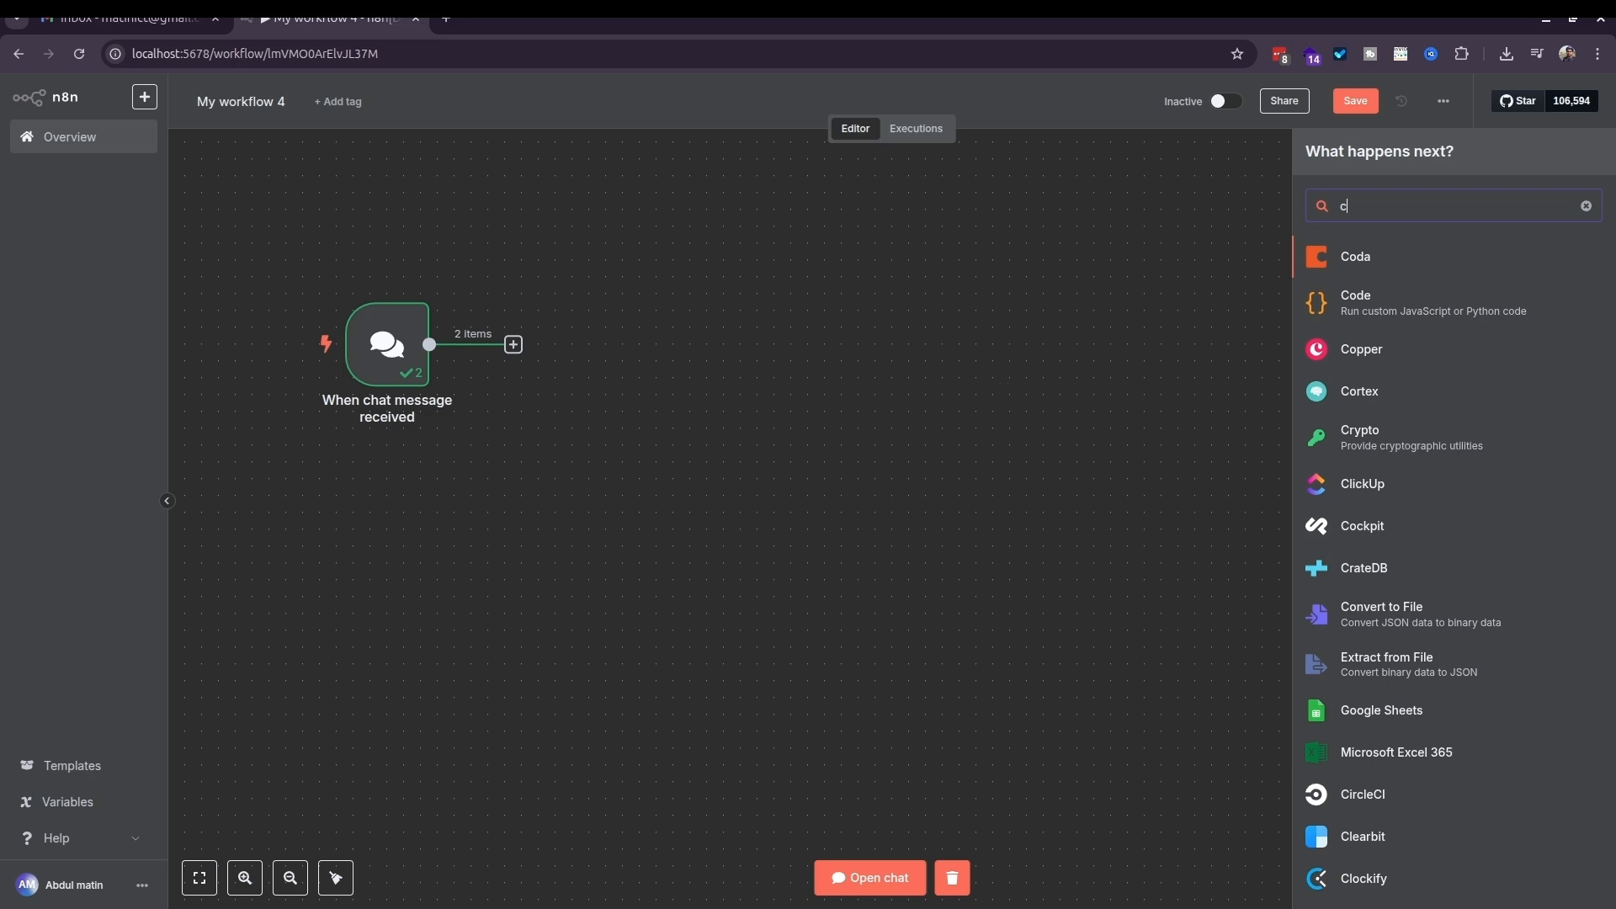
text(ode)
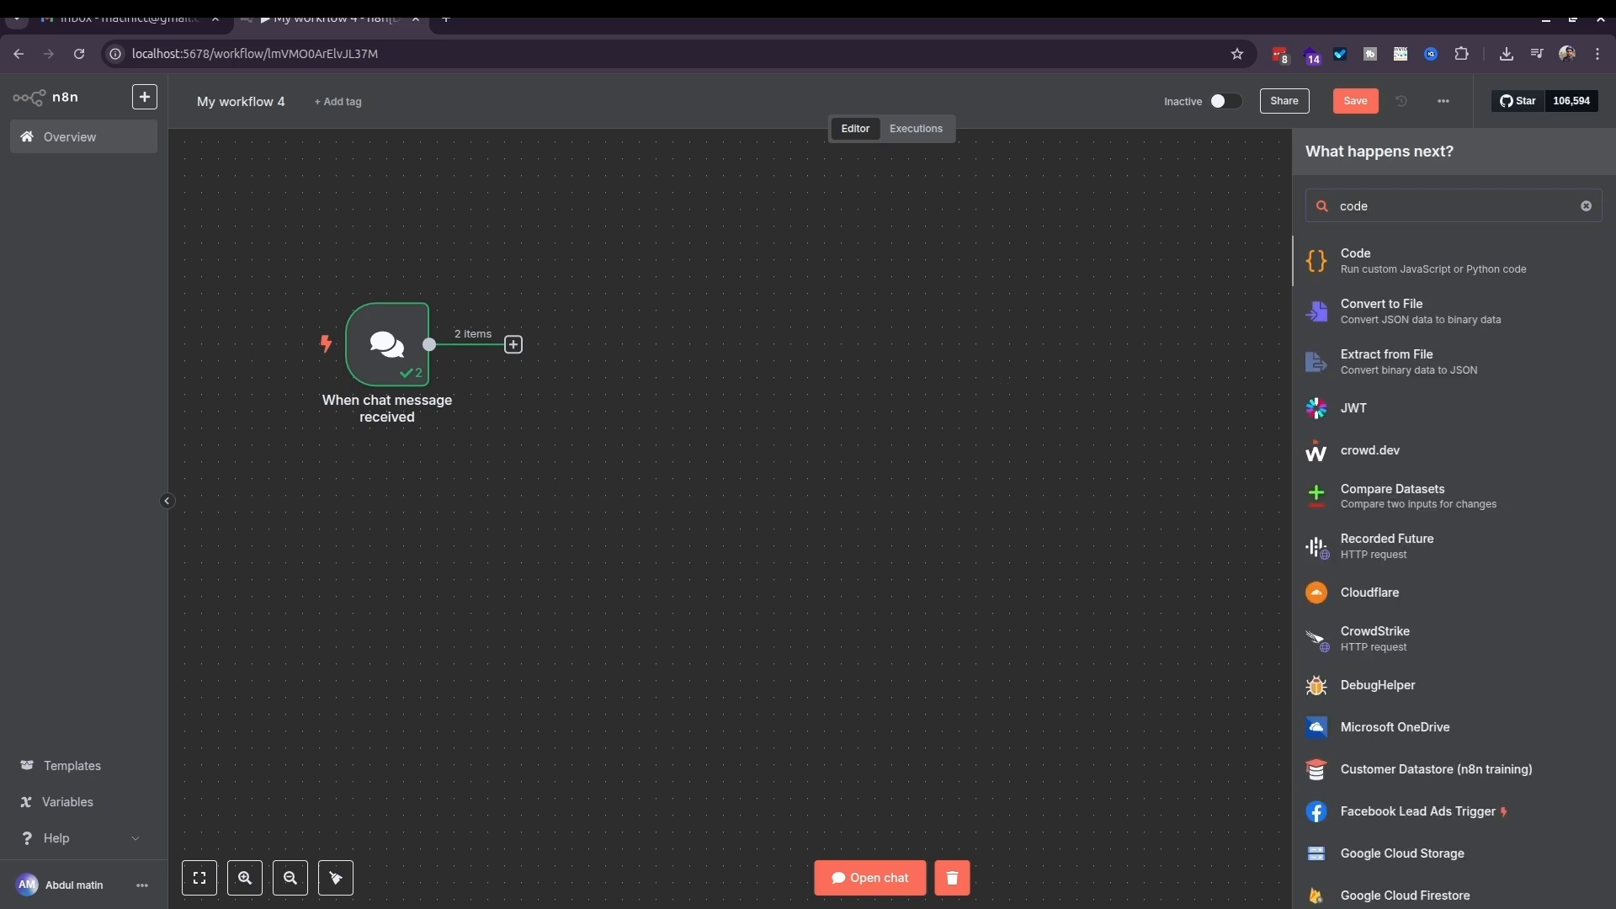
key(Return)
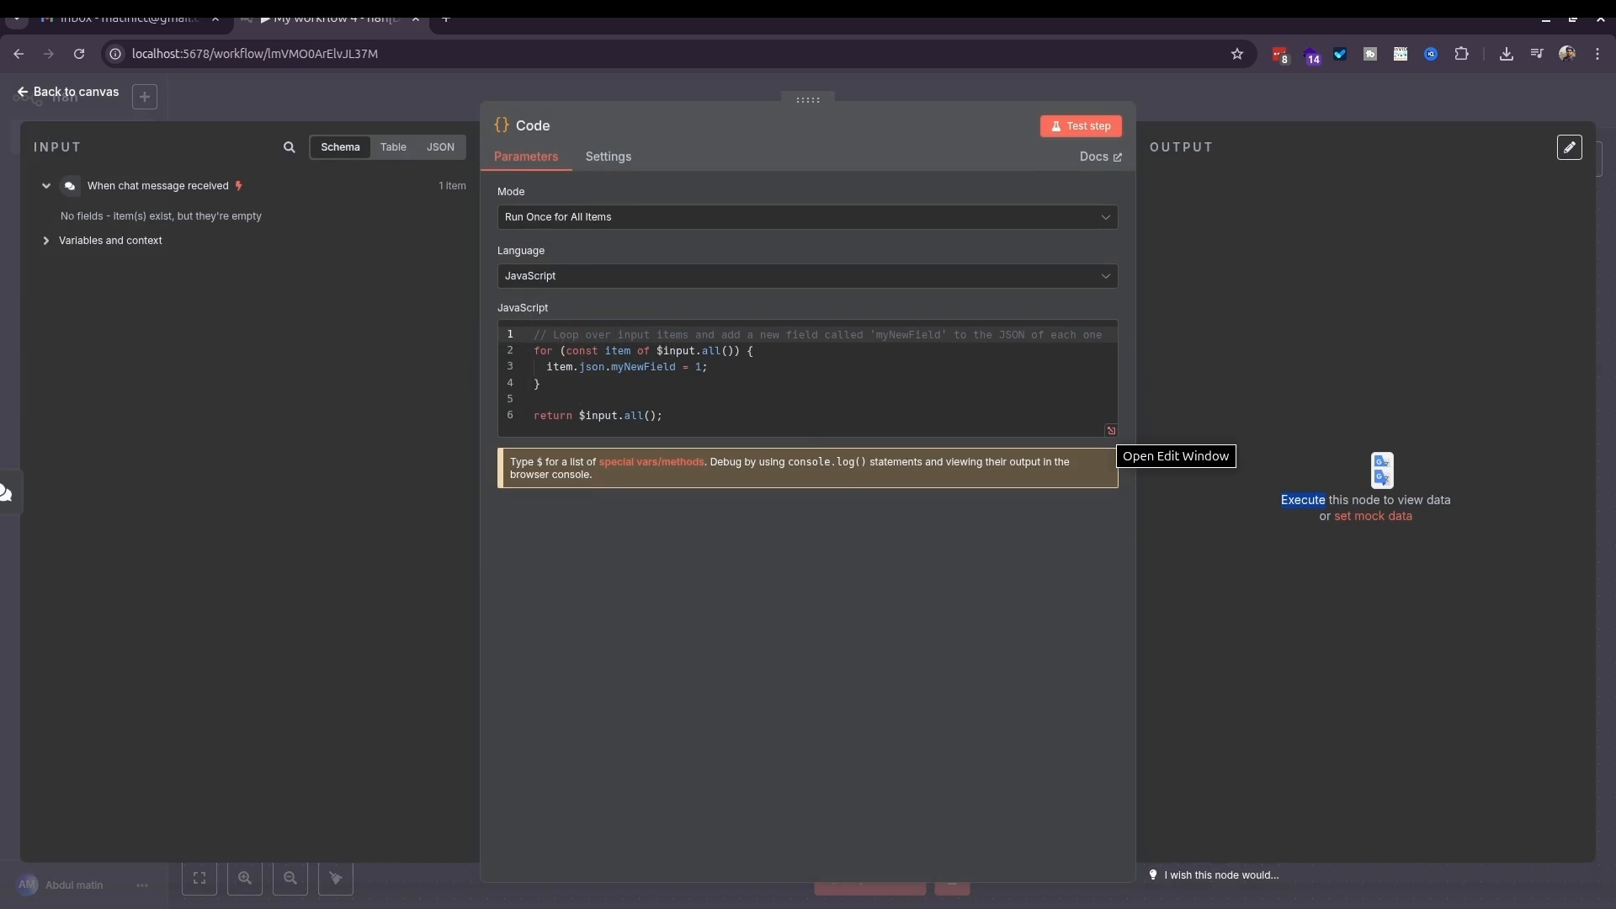
Replace the Code node's JavaScript with a script that maps chatInput keywords to CoinGecko IDs in coinMap and returns the match as coin.
click(1111, 431)
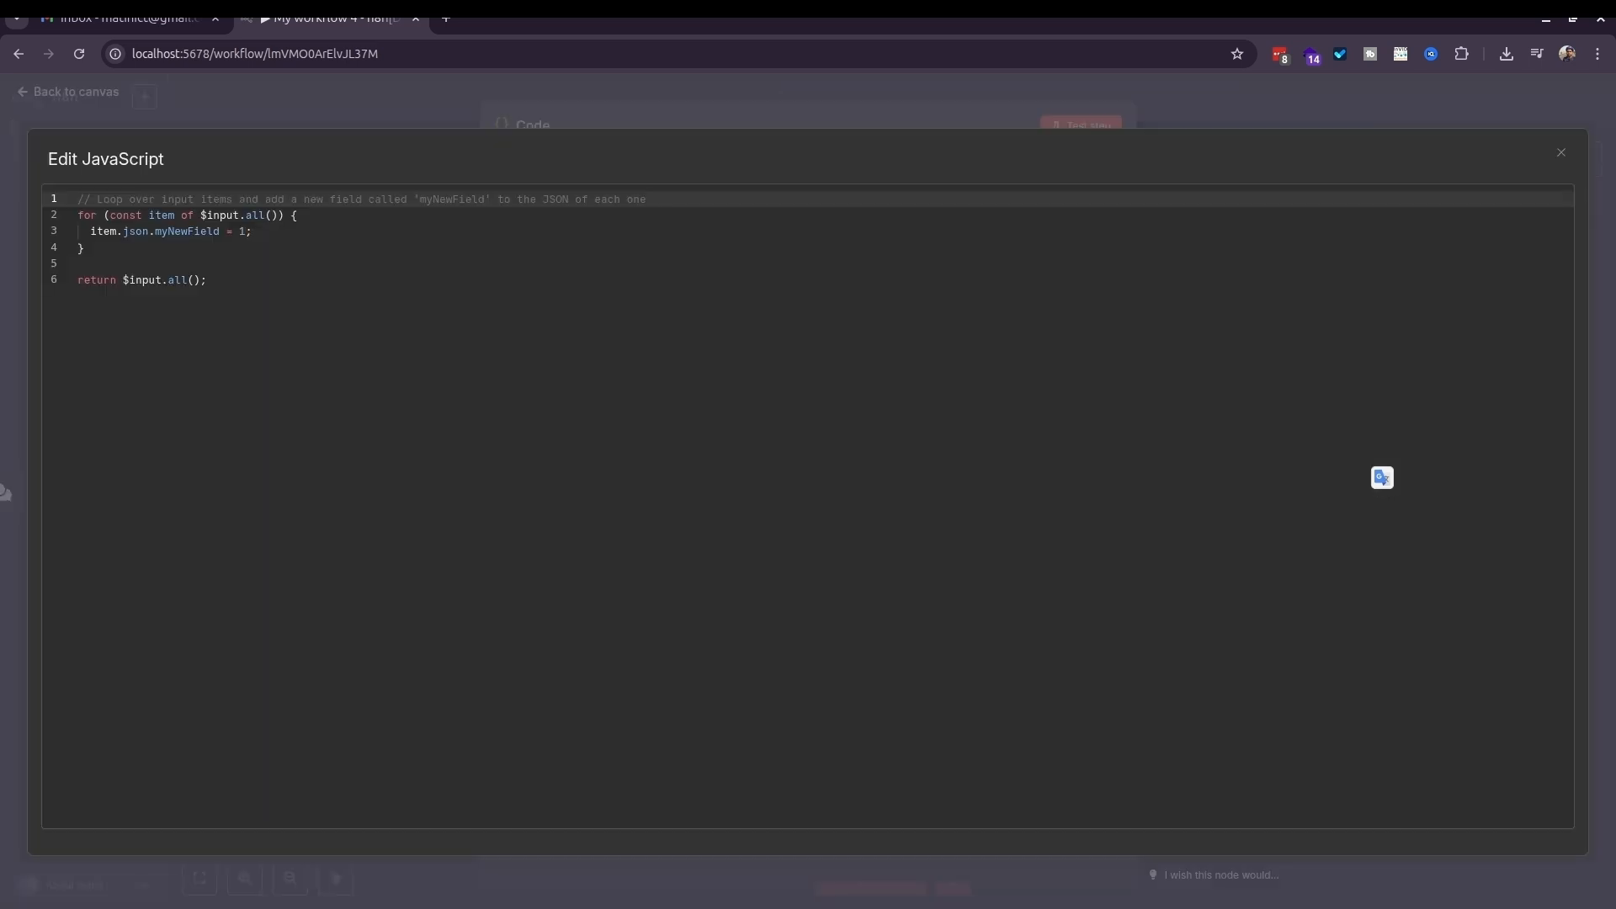
key(ctrl+a)
text(// Loop over input items and add a new field called 'myNewField' to the JSON of each one const input = $json["chatInput"].trim().toLowerCase();  // Map keywords to CoinGecko IDs const coinMap = {   bitcoin: "bitcoin",   btc: "bitcoin",   ethereum: "ethereum",   eth: "ethereum",   solana: "solana",   sol: "solana",   dogecoin: "dogecoin",   doge: "dogecoin",   cardano: "cardano",   ada: "cardano",   polkadot: "polkadot",   dot: "polkadot" };  let foundCoin = null;  for (const keyword in coinMap) {   if (input.includes(keyword)) {     foundCoin = coinMap[keyword];     break;   } }  if (!foundCoin) {   throw new Error("Could not detect any supported cryptocurrency."); }  return [   {     json: {       coin: foundCoin     }   } ];)
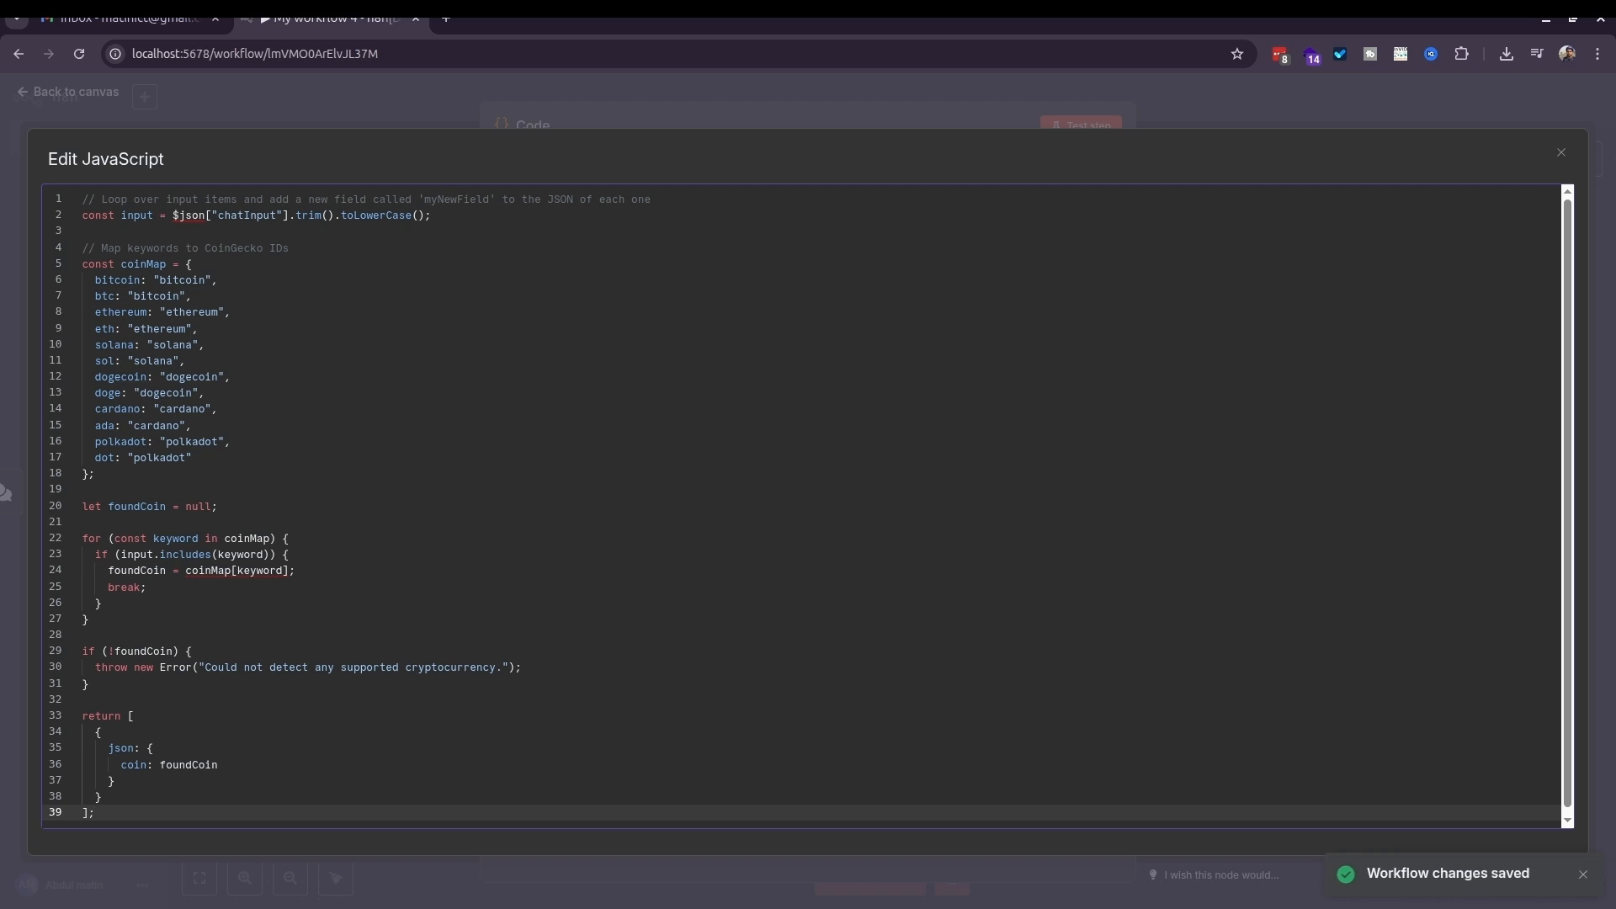
key(alt+Tab)
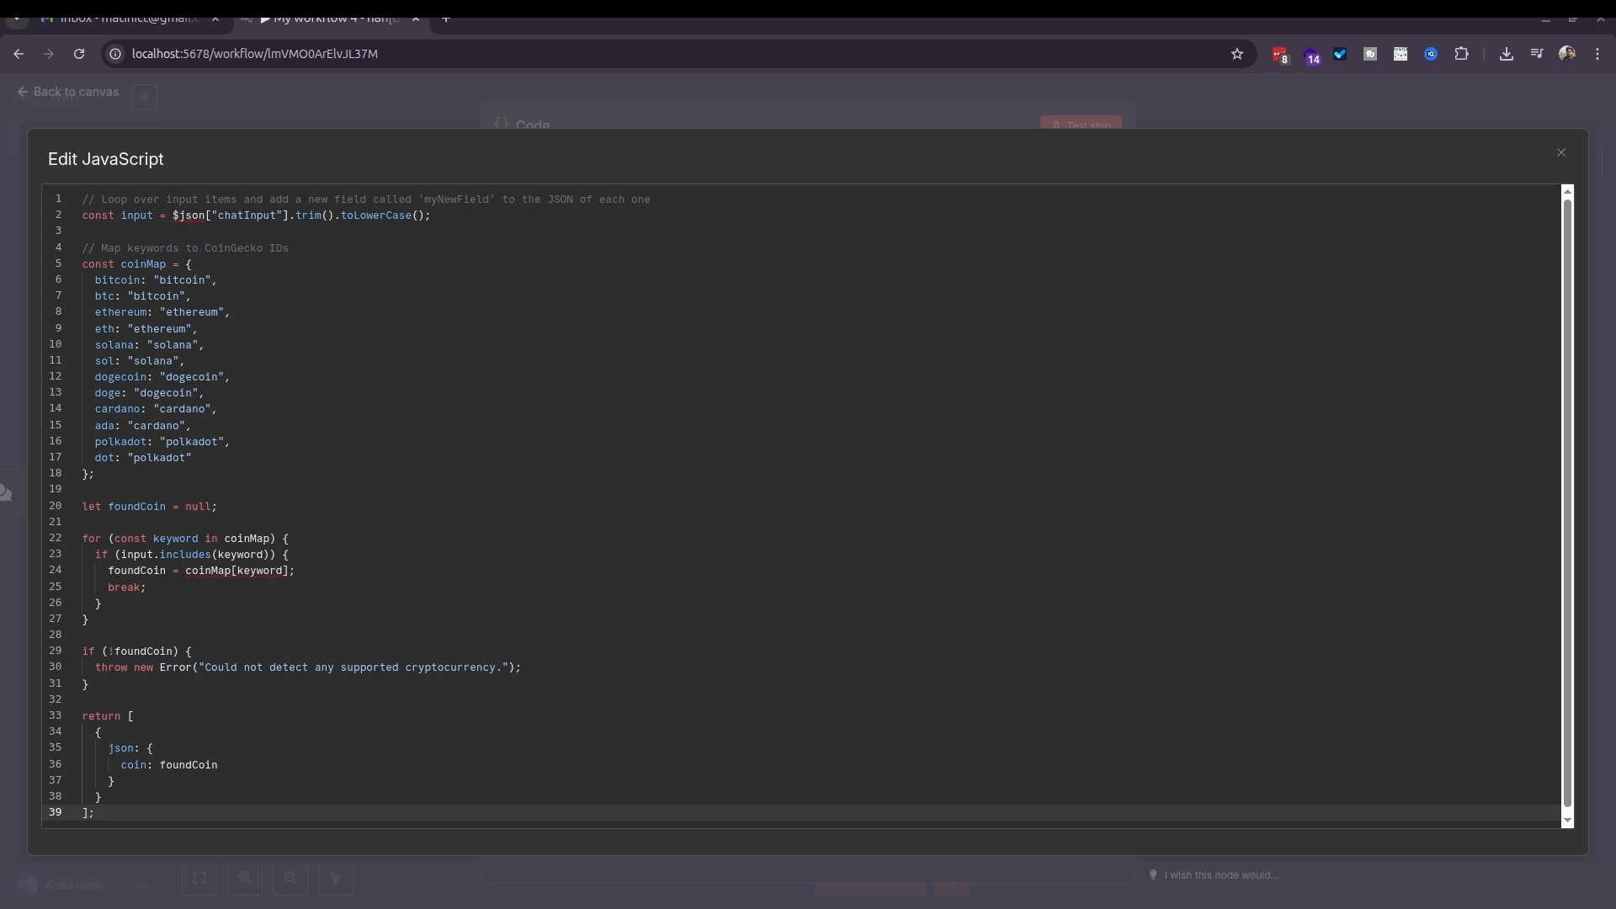
click(1562, 152)
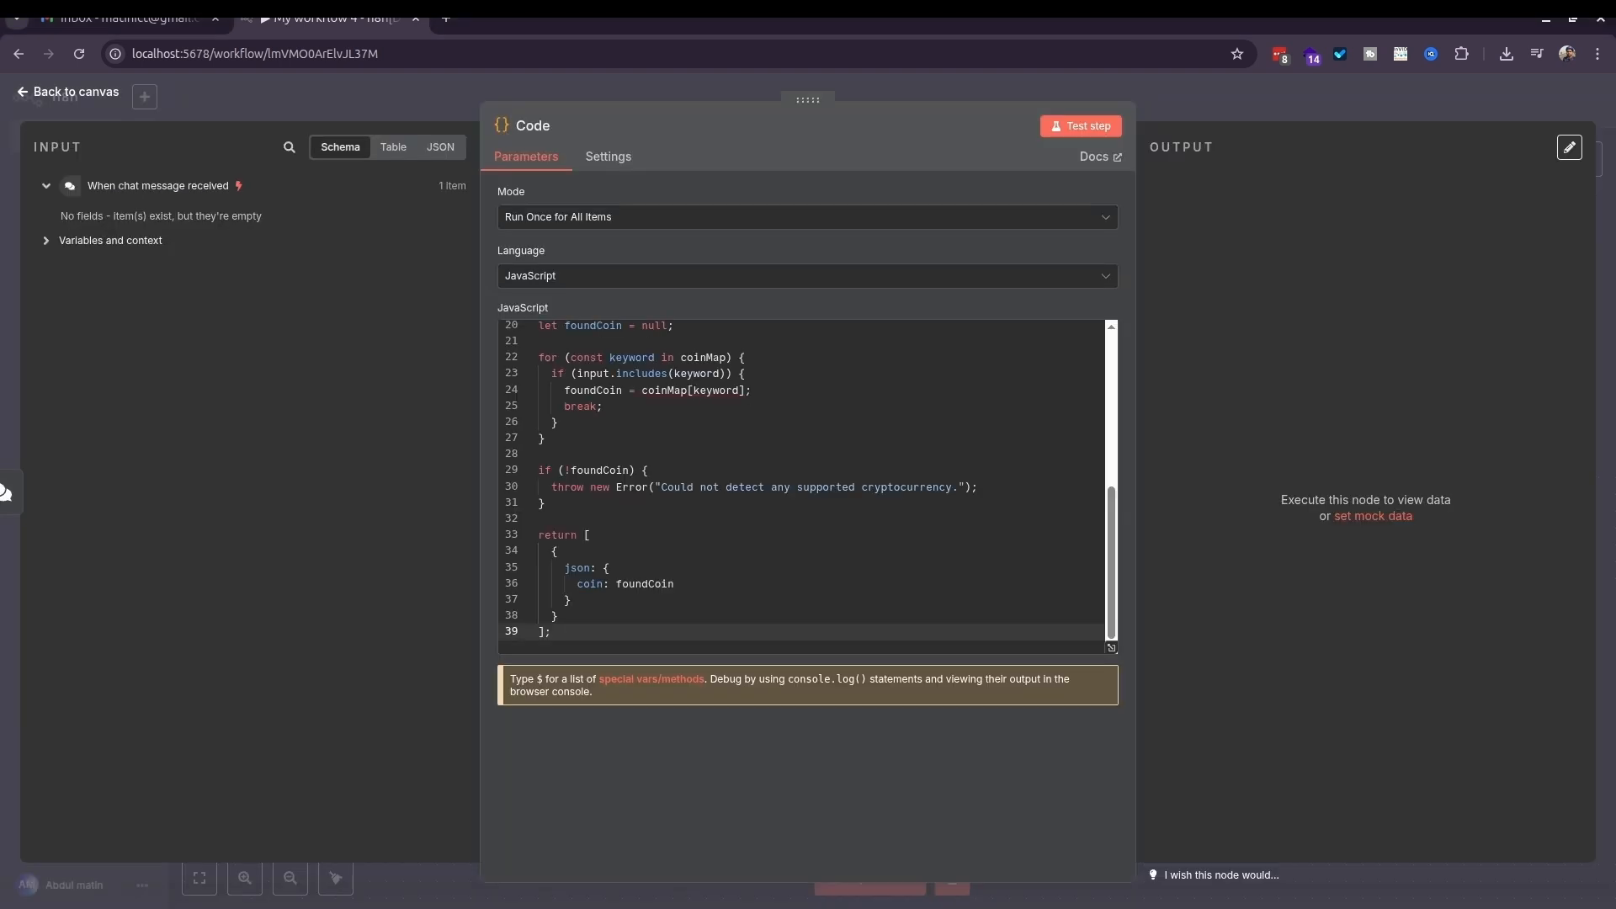
key(Escape)
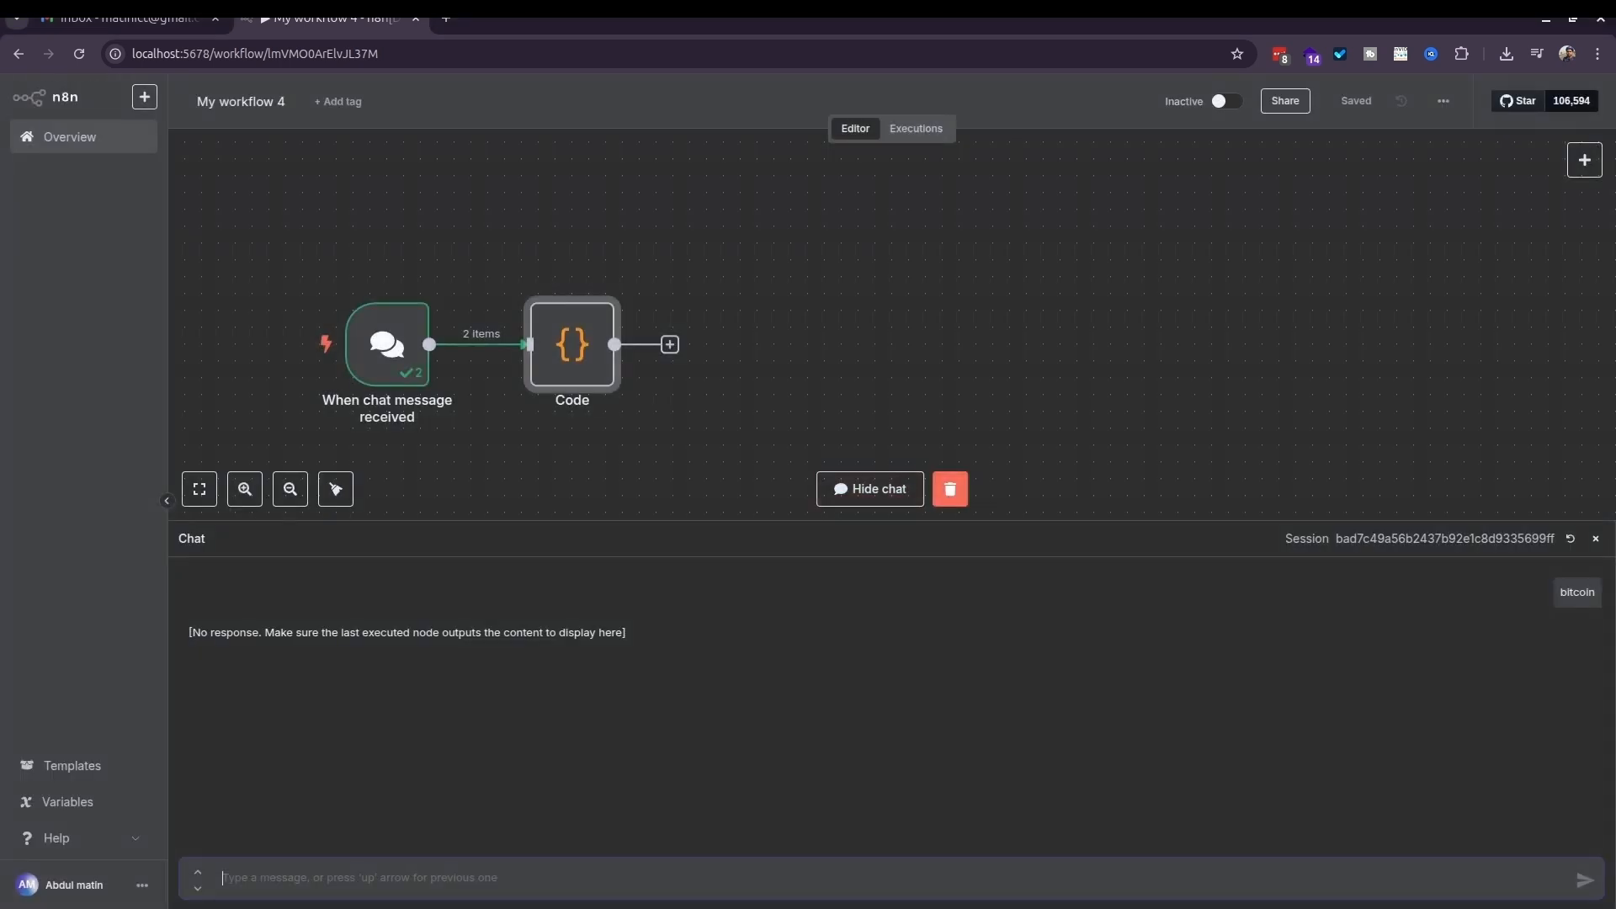
Resend the message "bitcoin" in the workflow's test chat.
click(1565, 576)
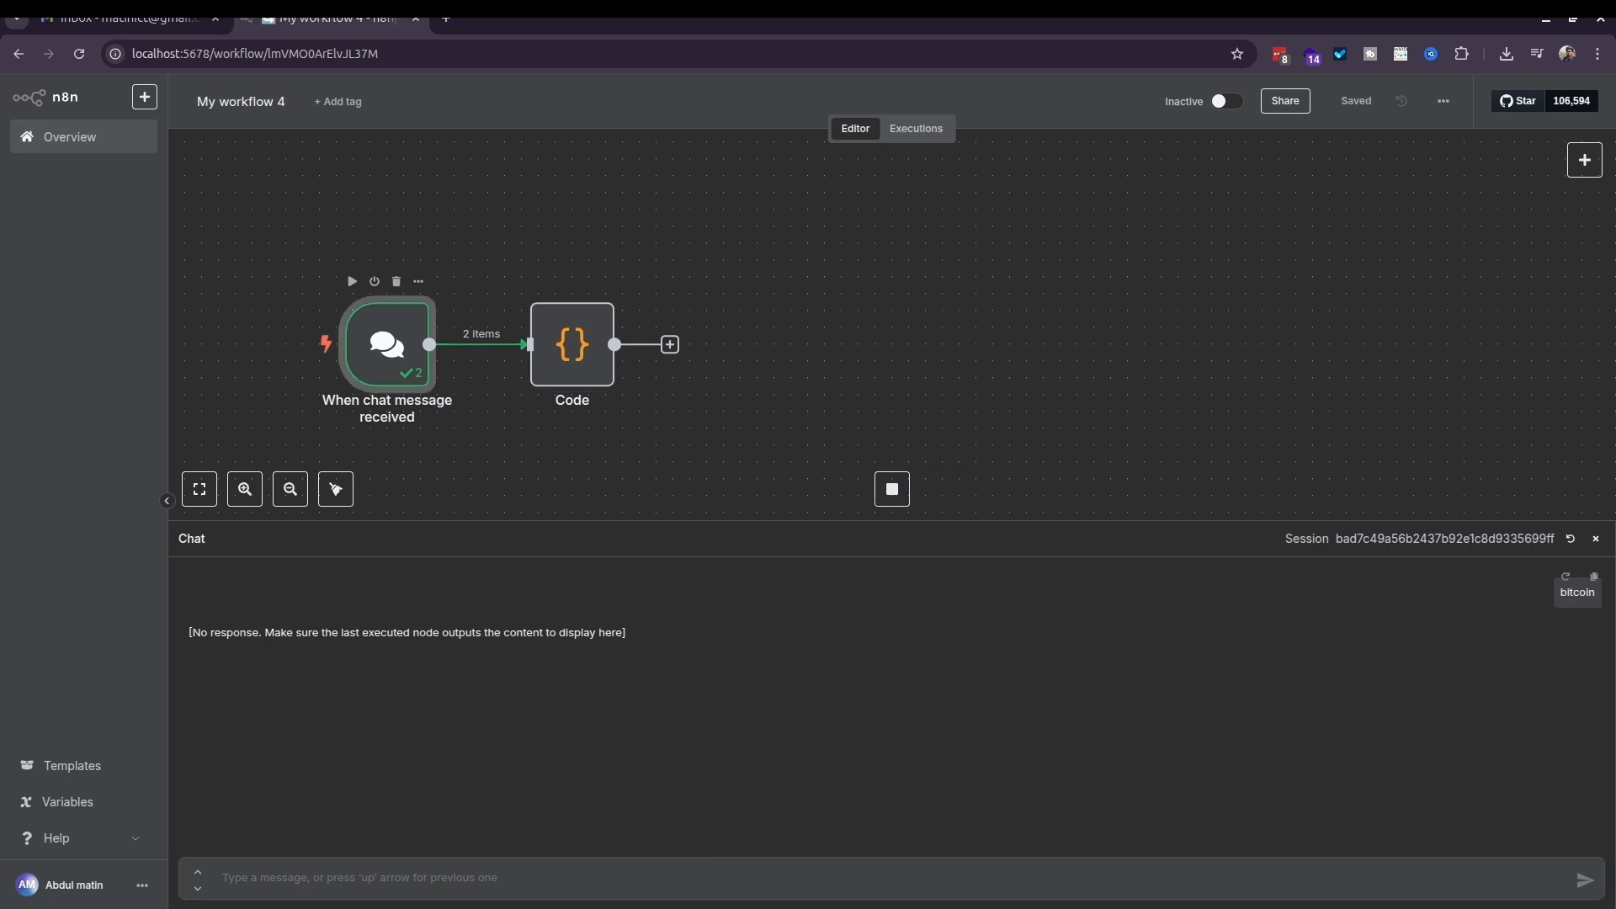
click(1594, 576)
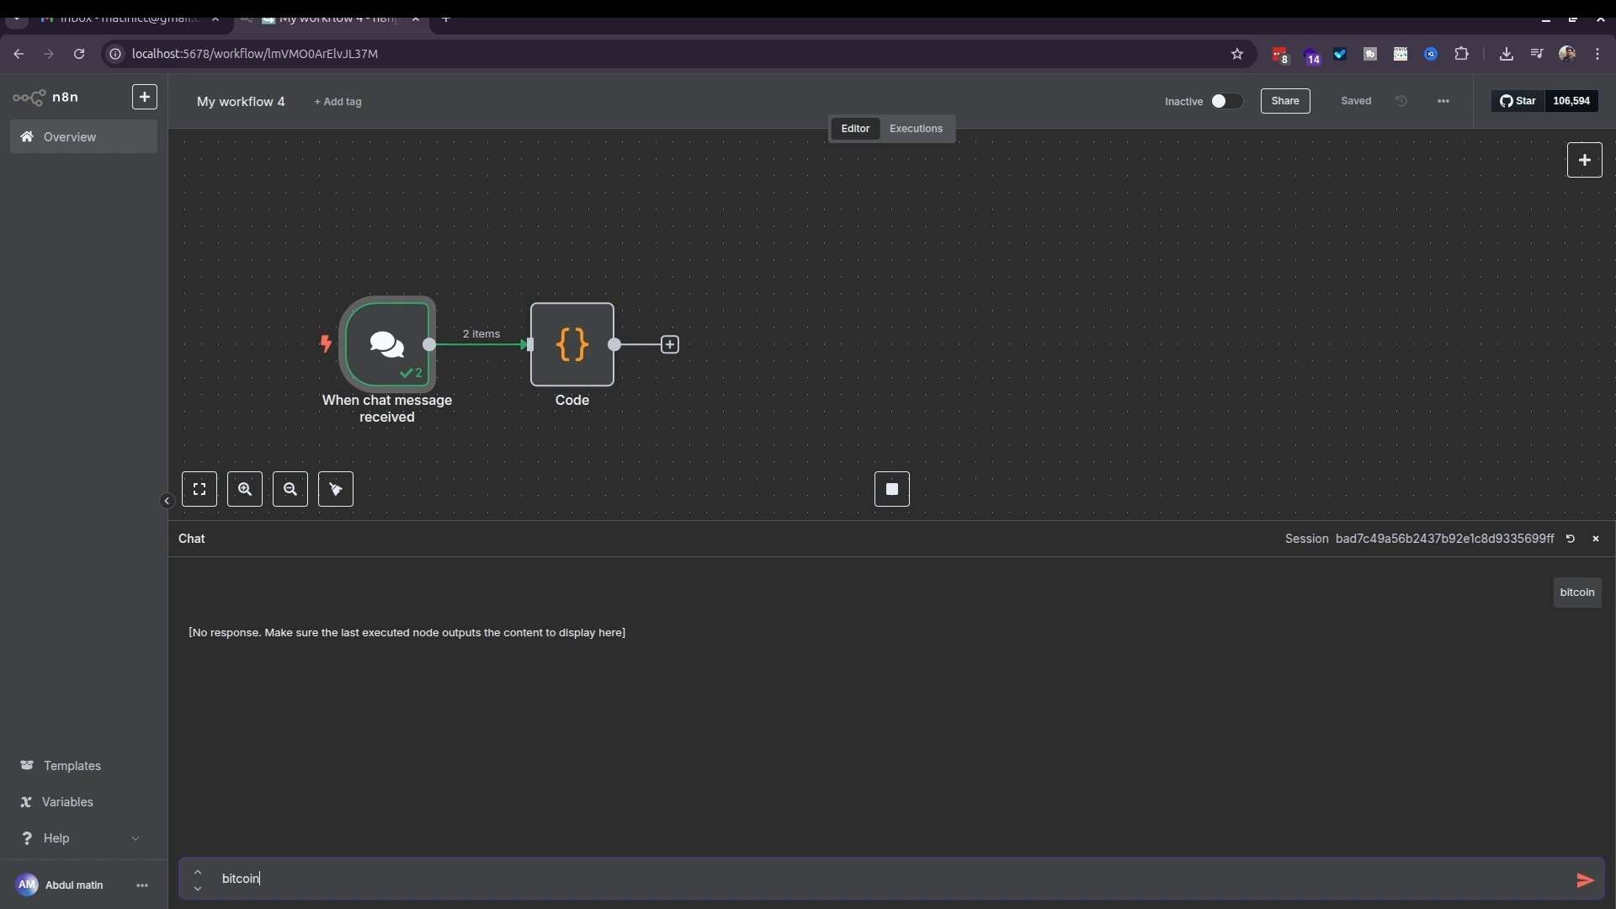
key(Return)
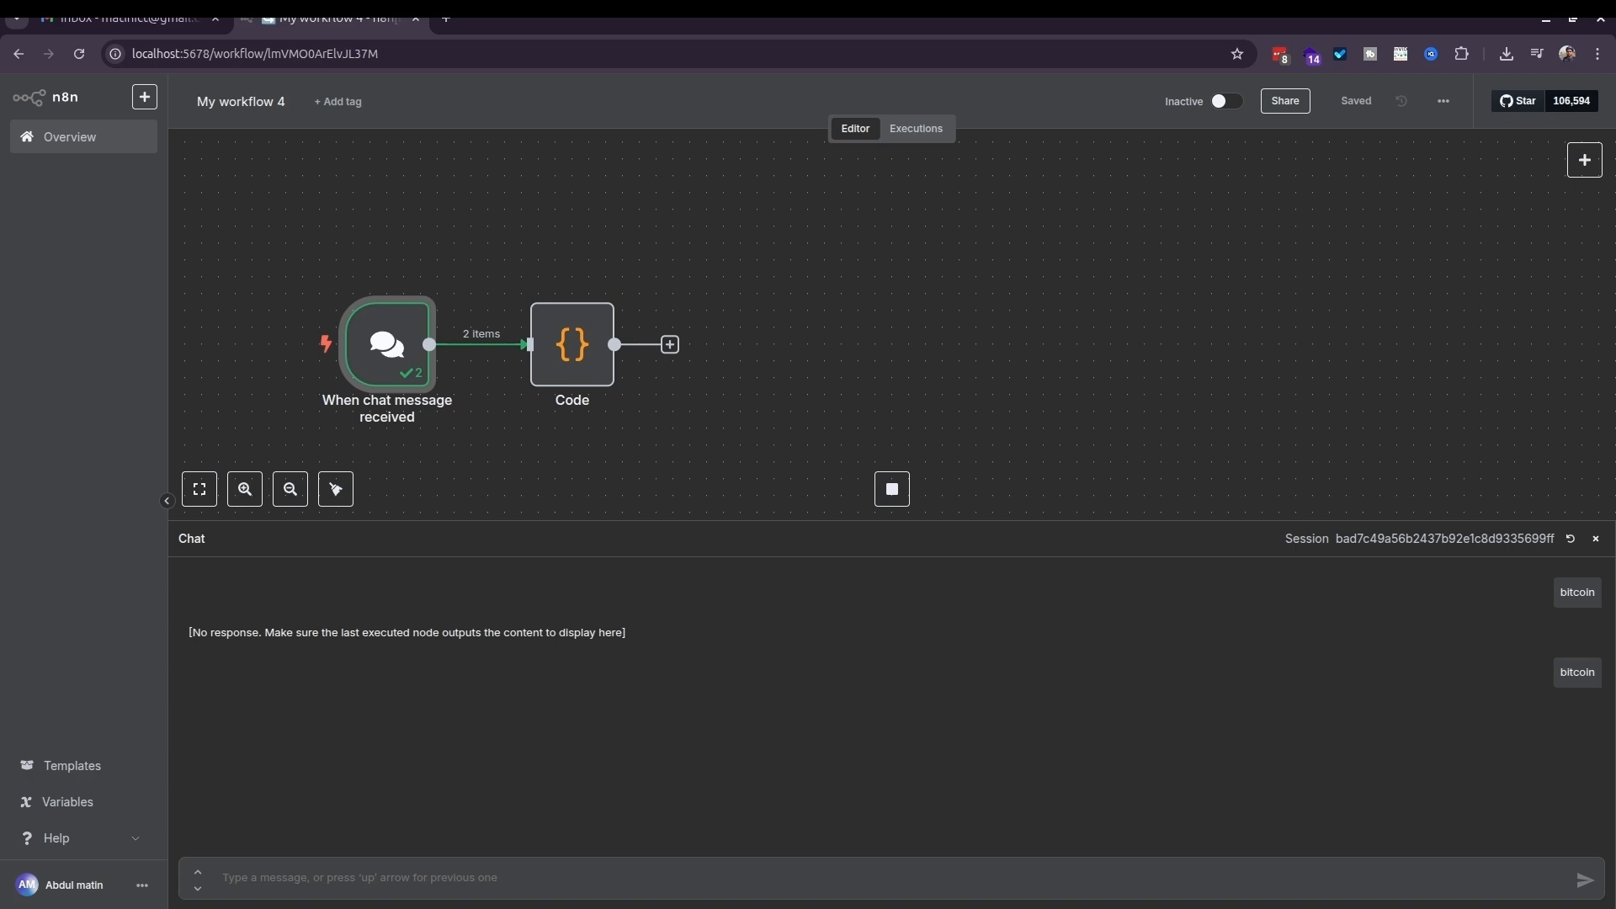
Close the chat and clear the workflow's previous execution data.
scroll(892, 324, down, 3)
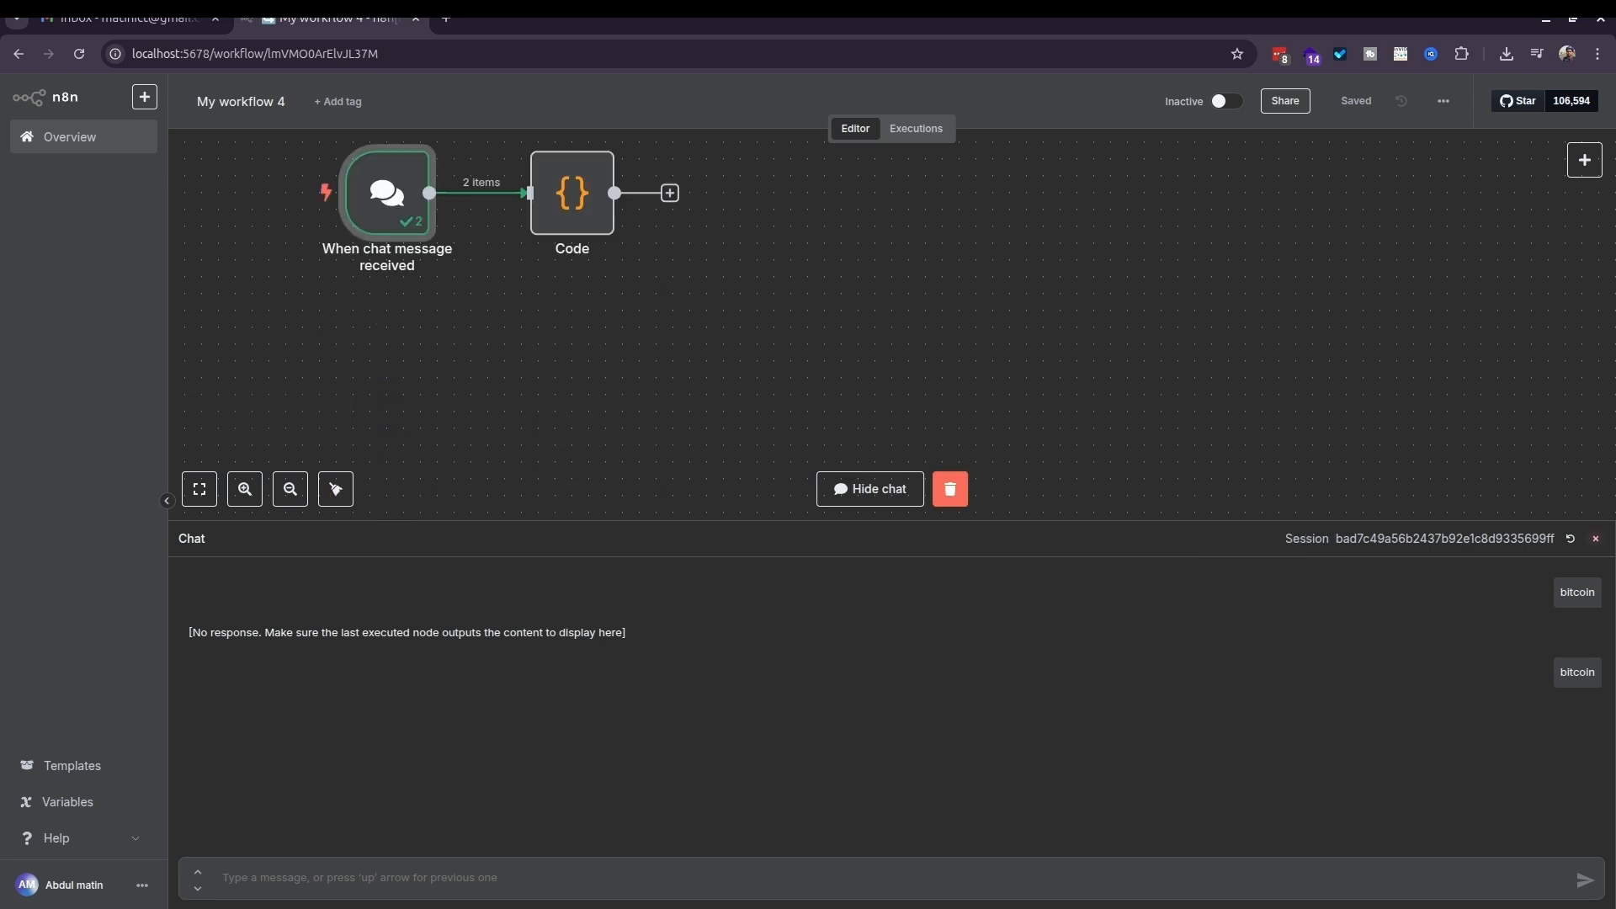
click(1595, 538)
scroll(892, 519, up, 3)
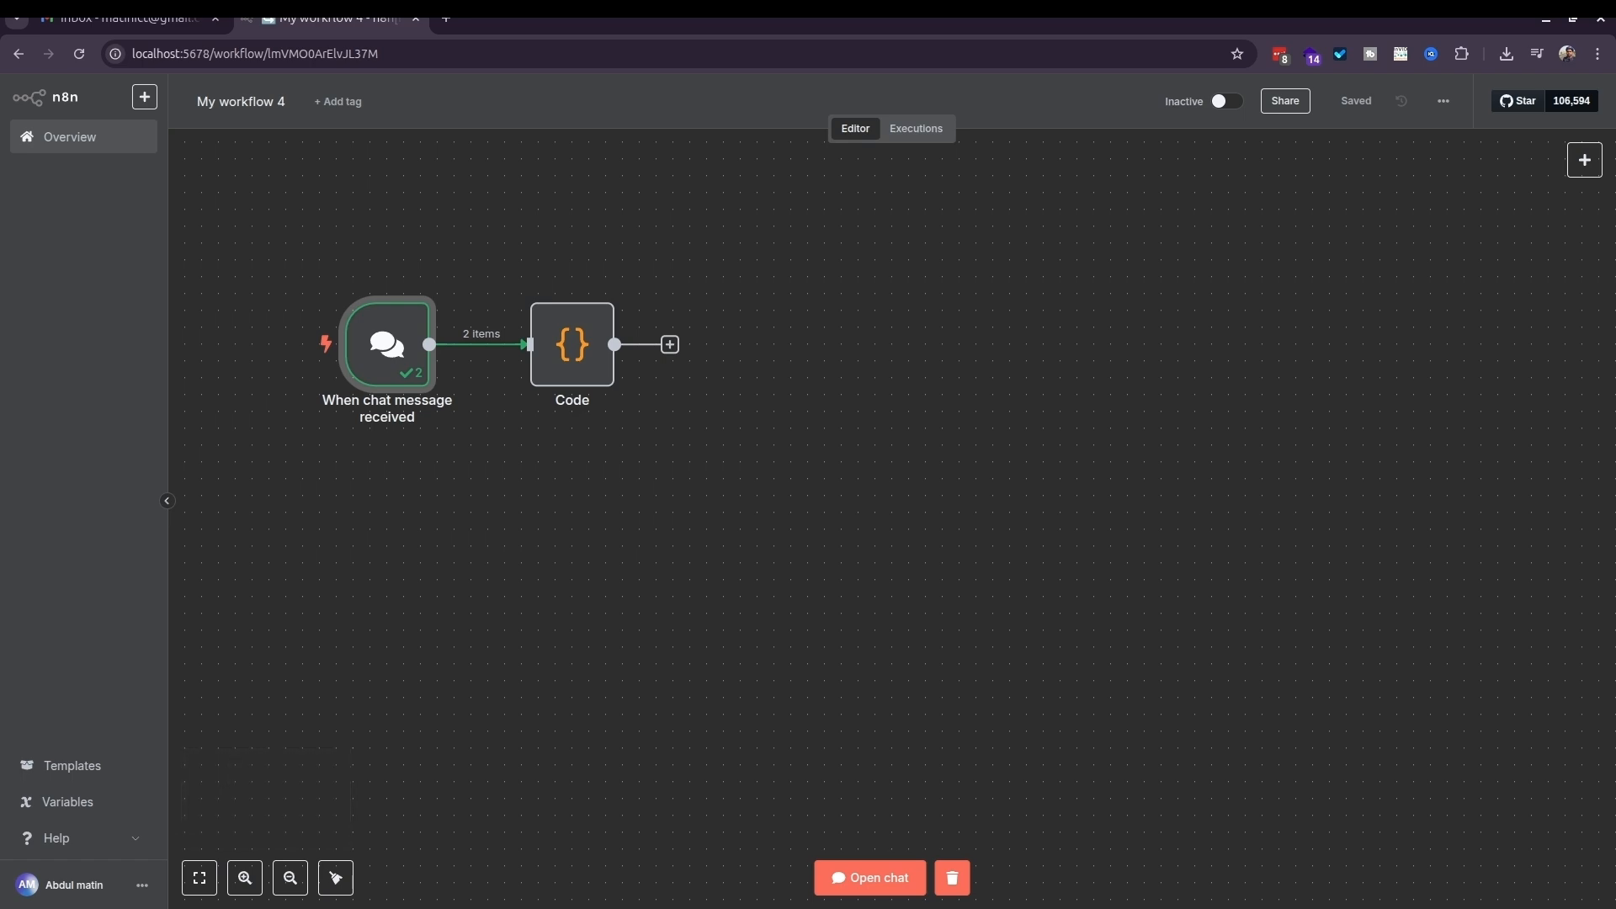
click(952, 878)
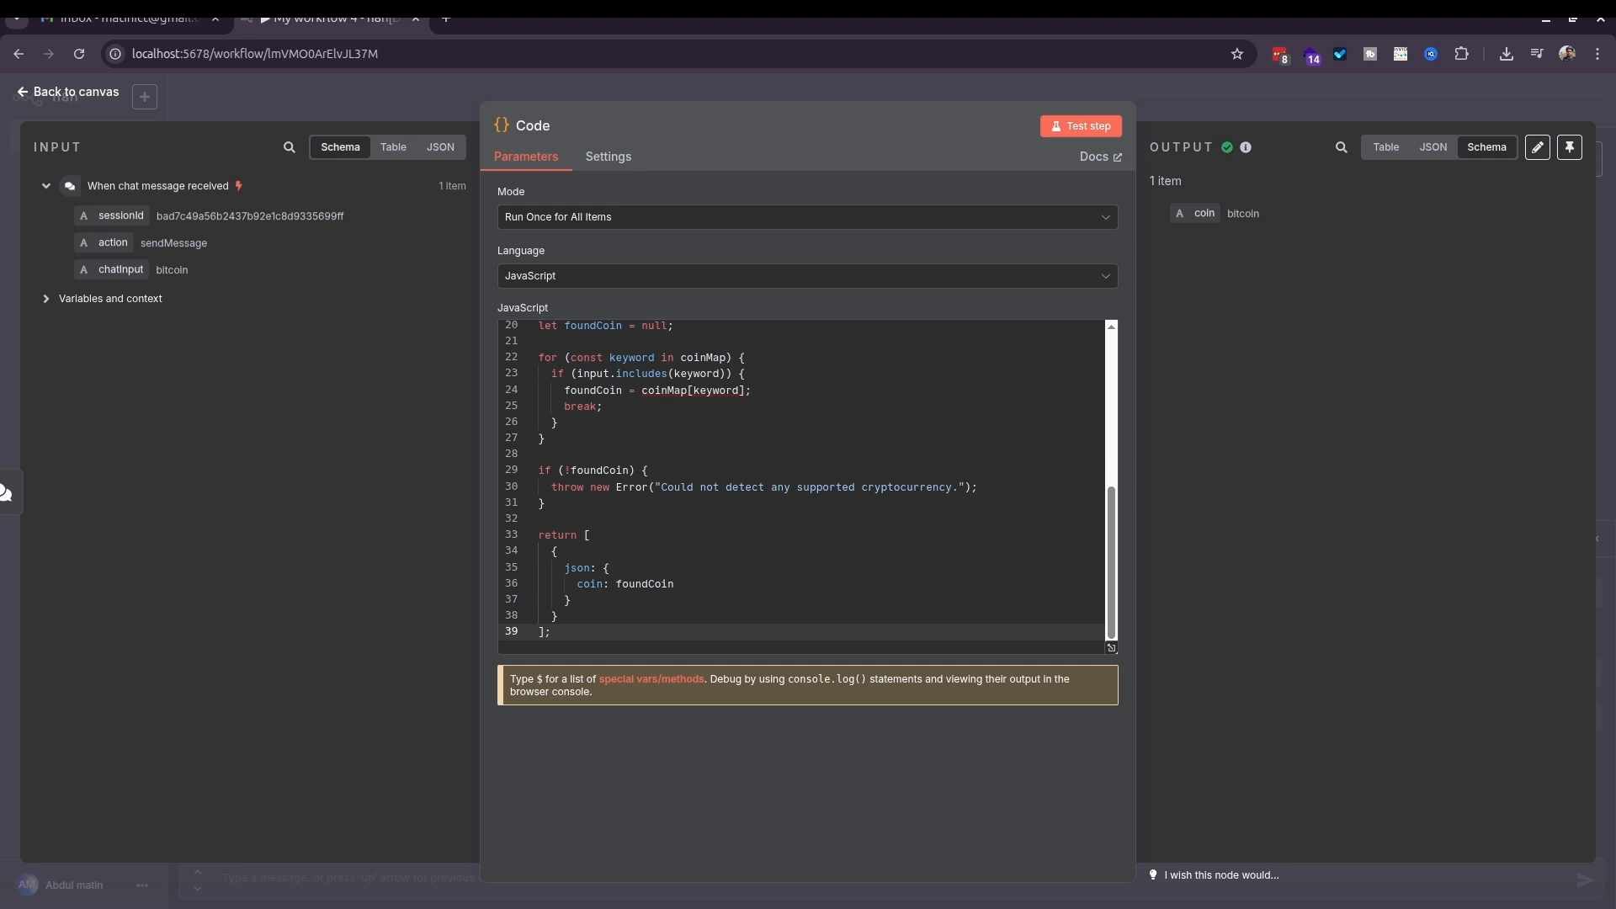
key(Escape)
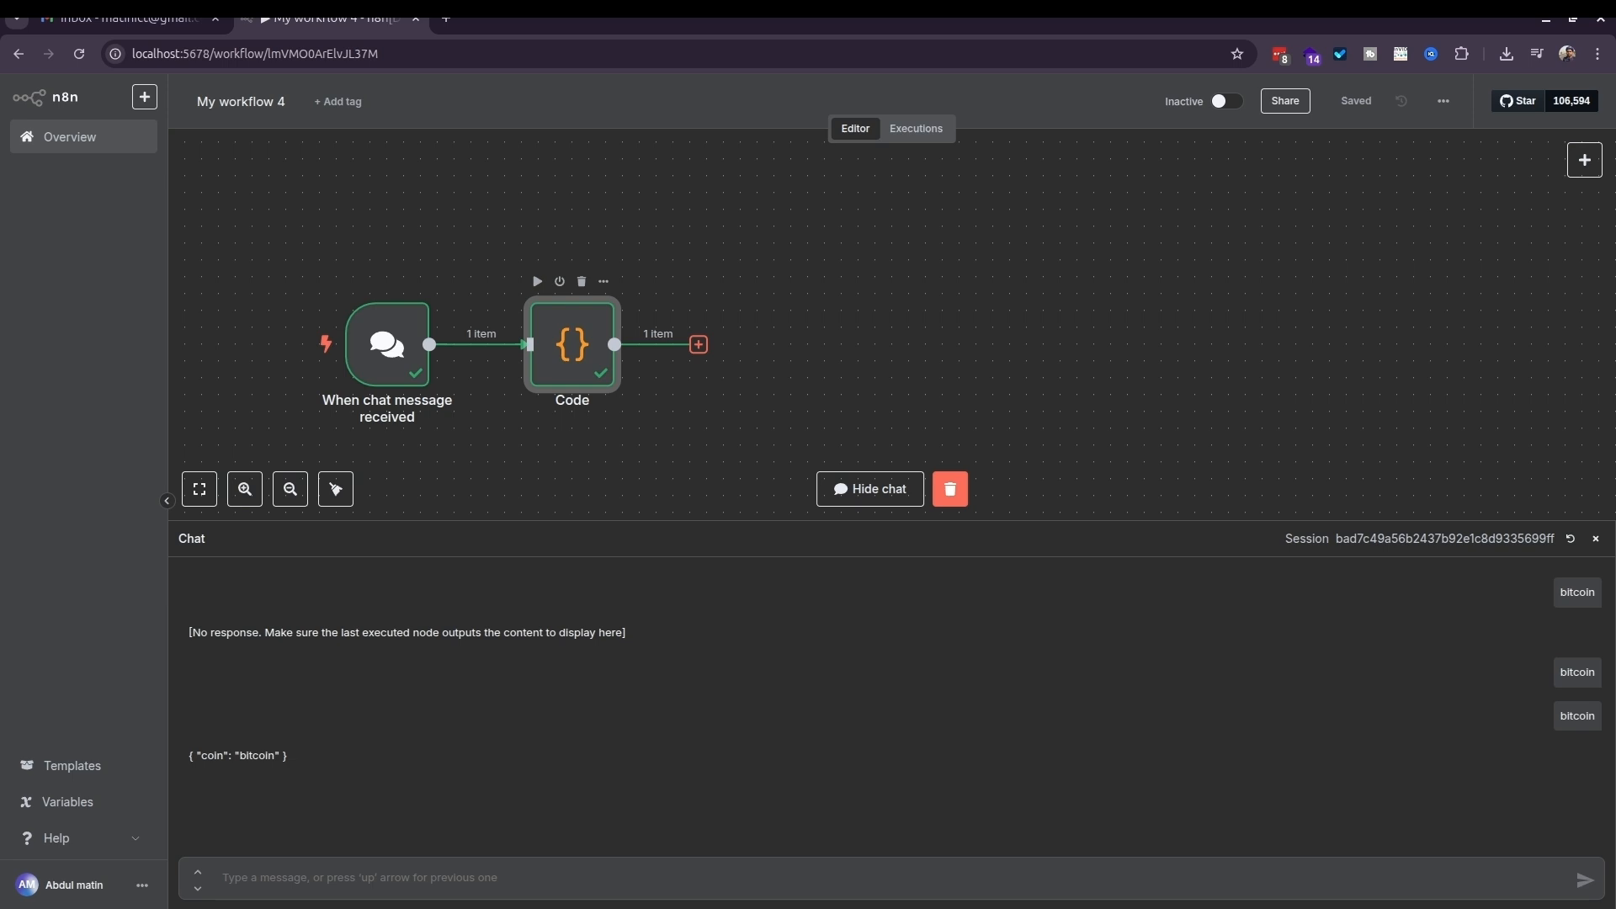
Add an HTTP Request node connected after the Code node.
key(Tab)
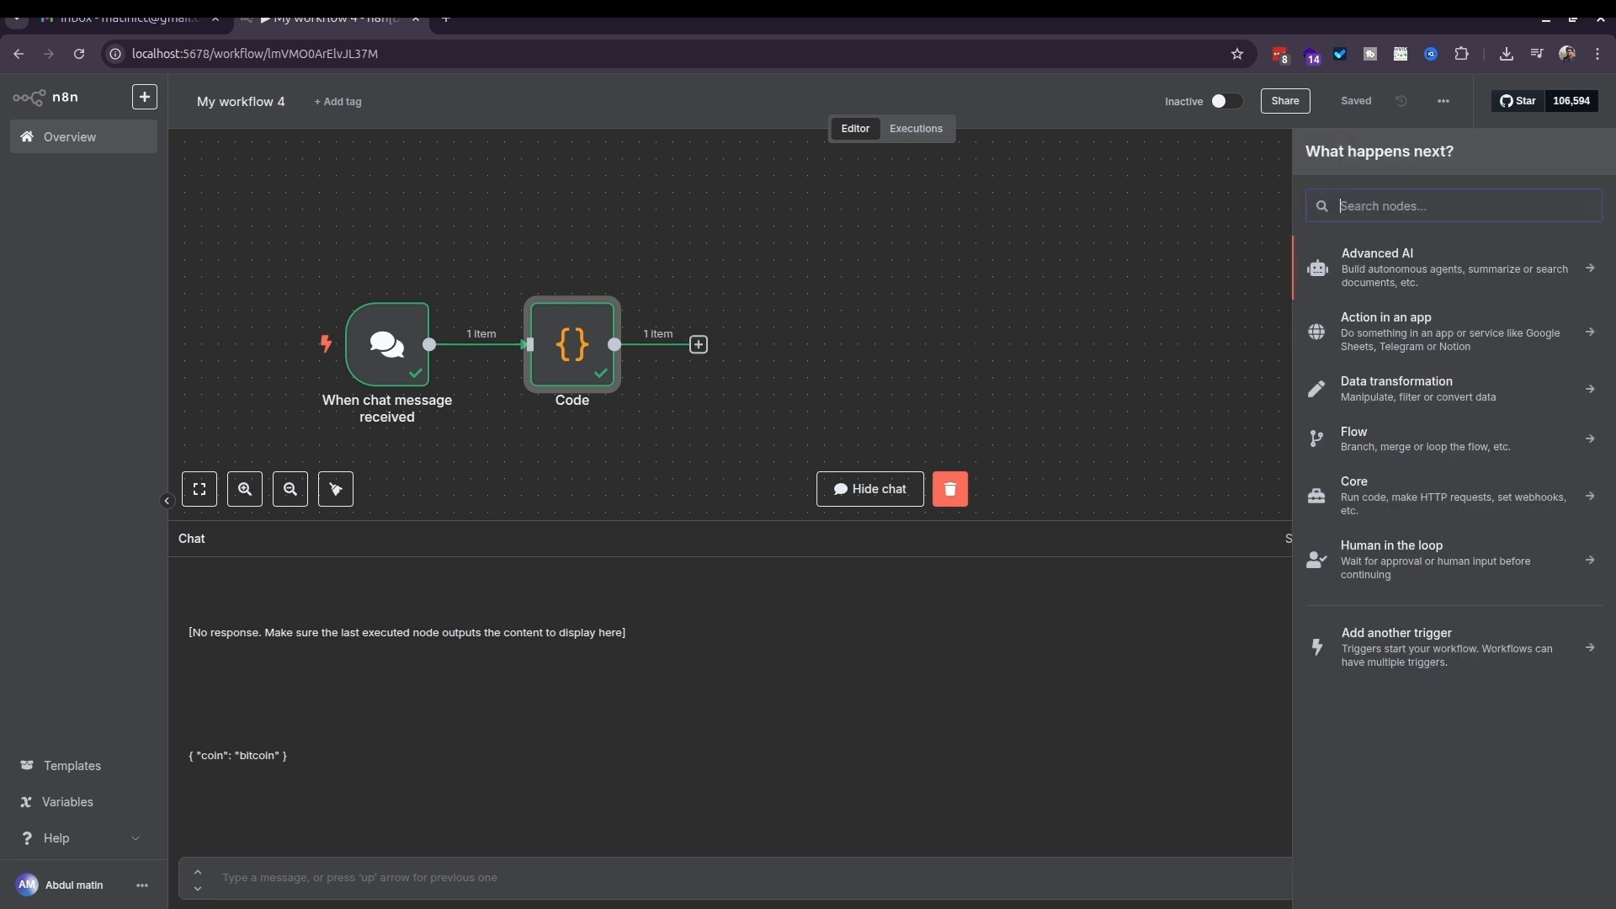
text(htt)
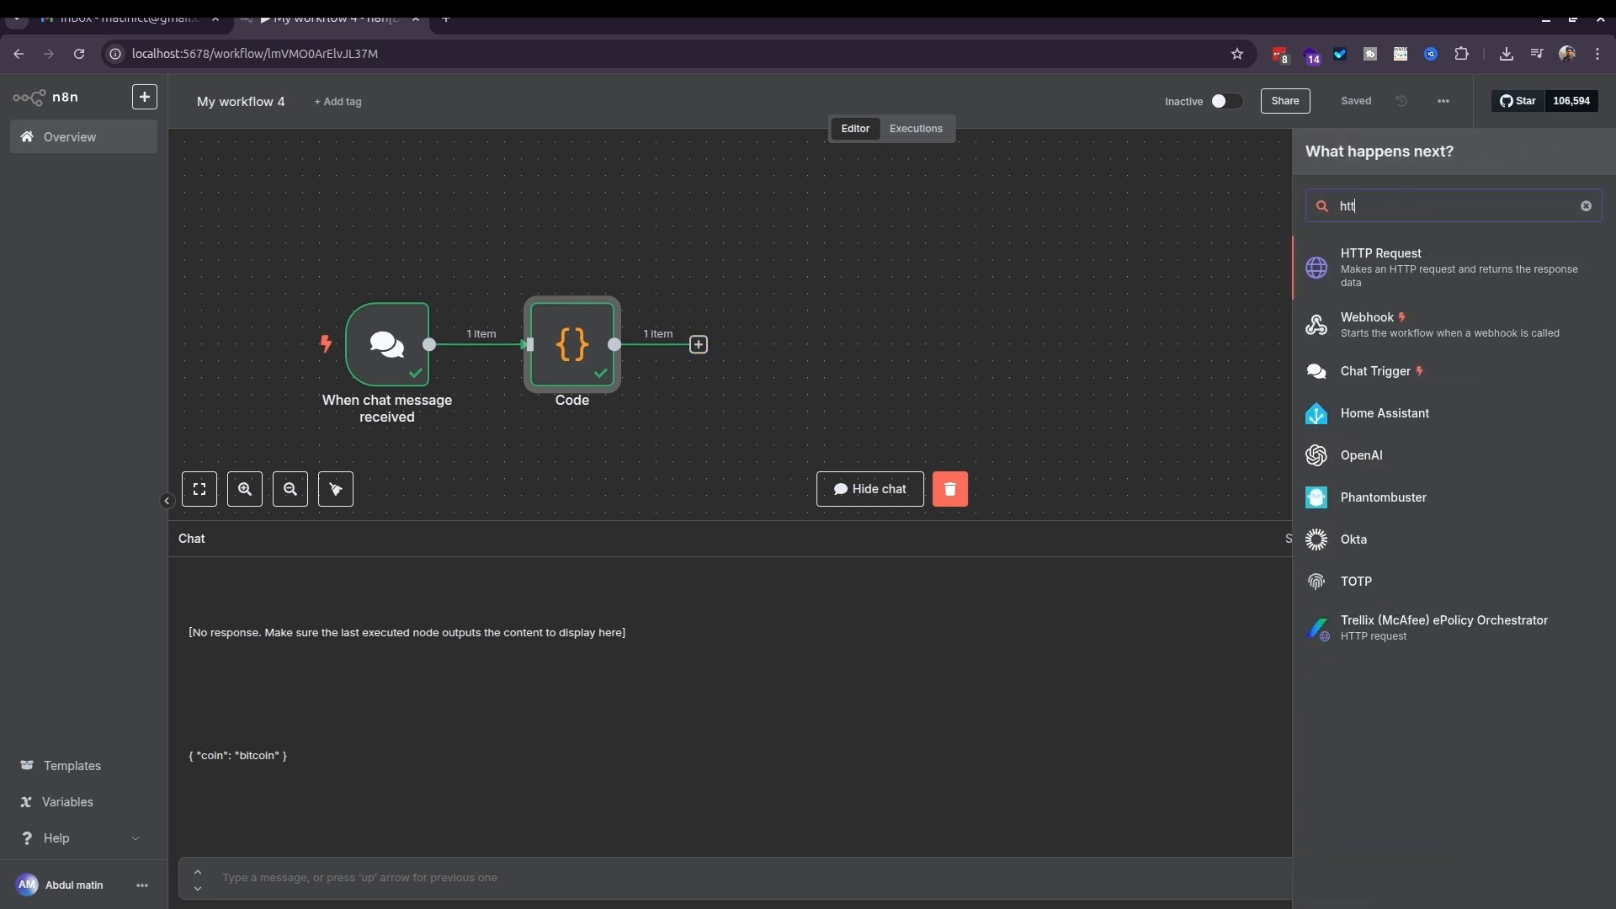
text(p)
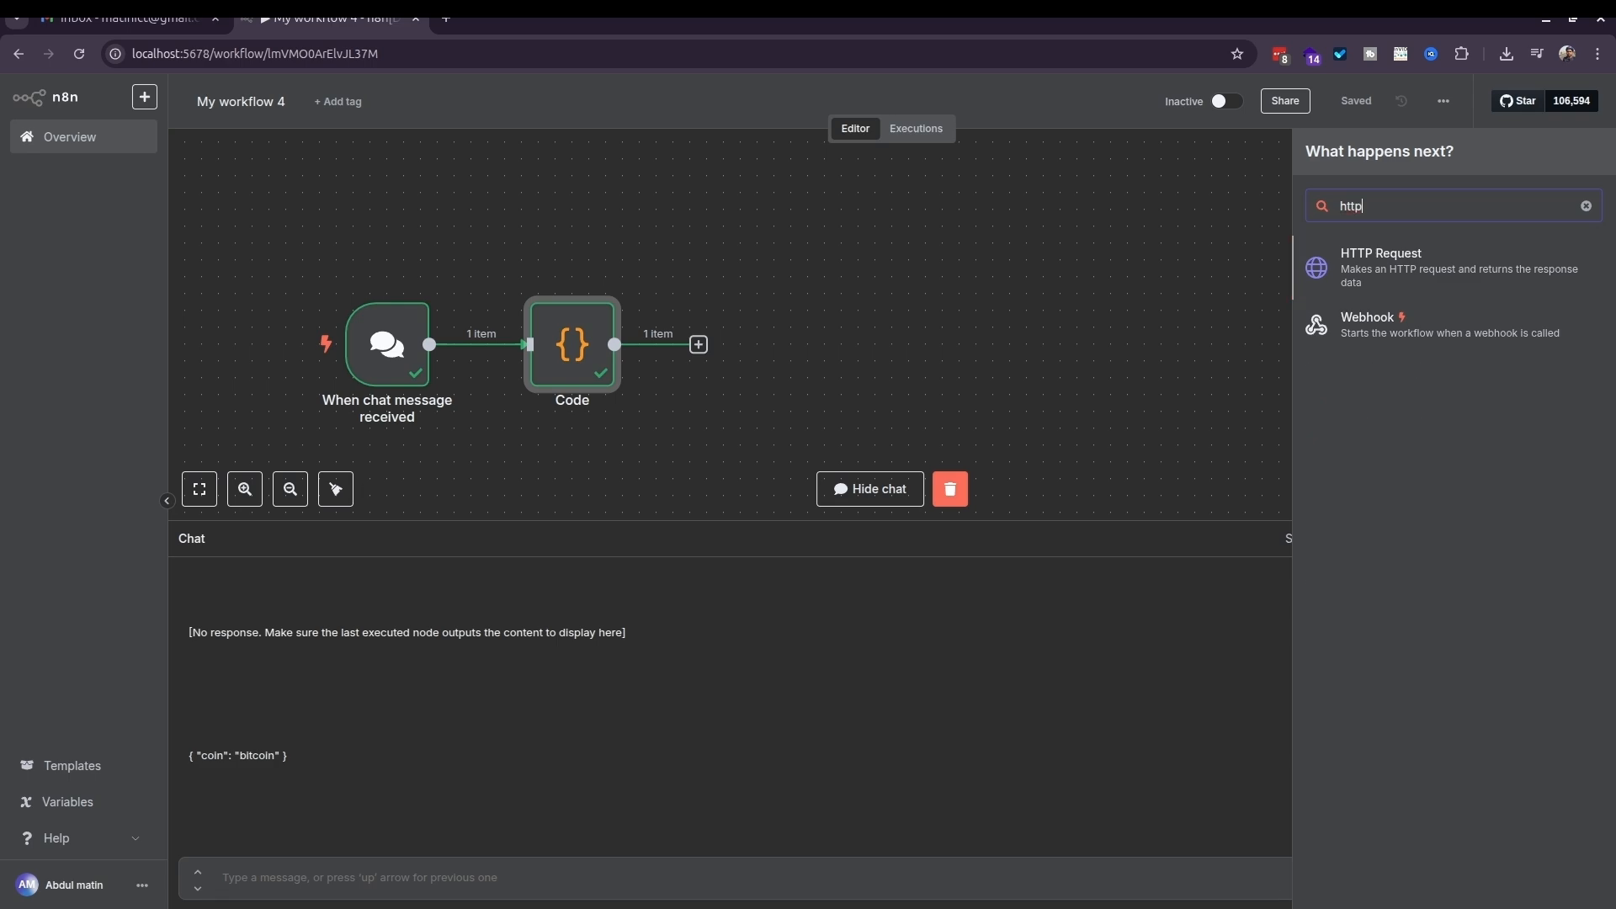
key(Return)
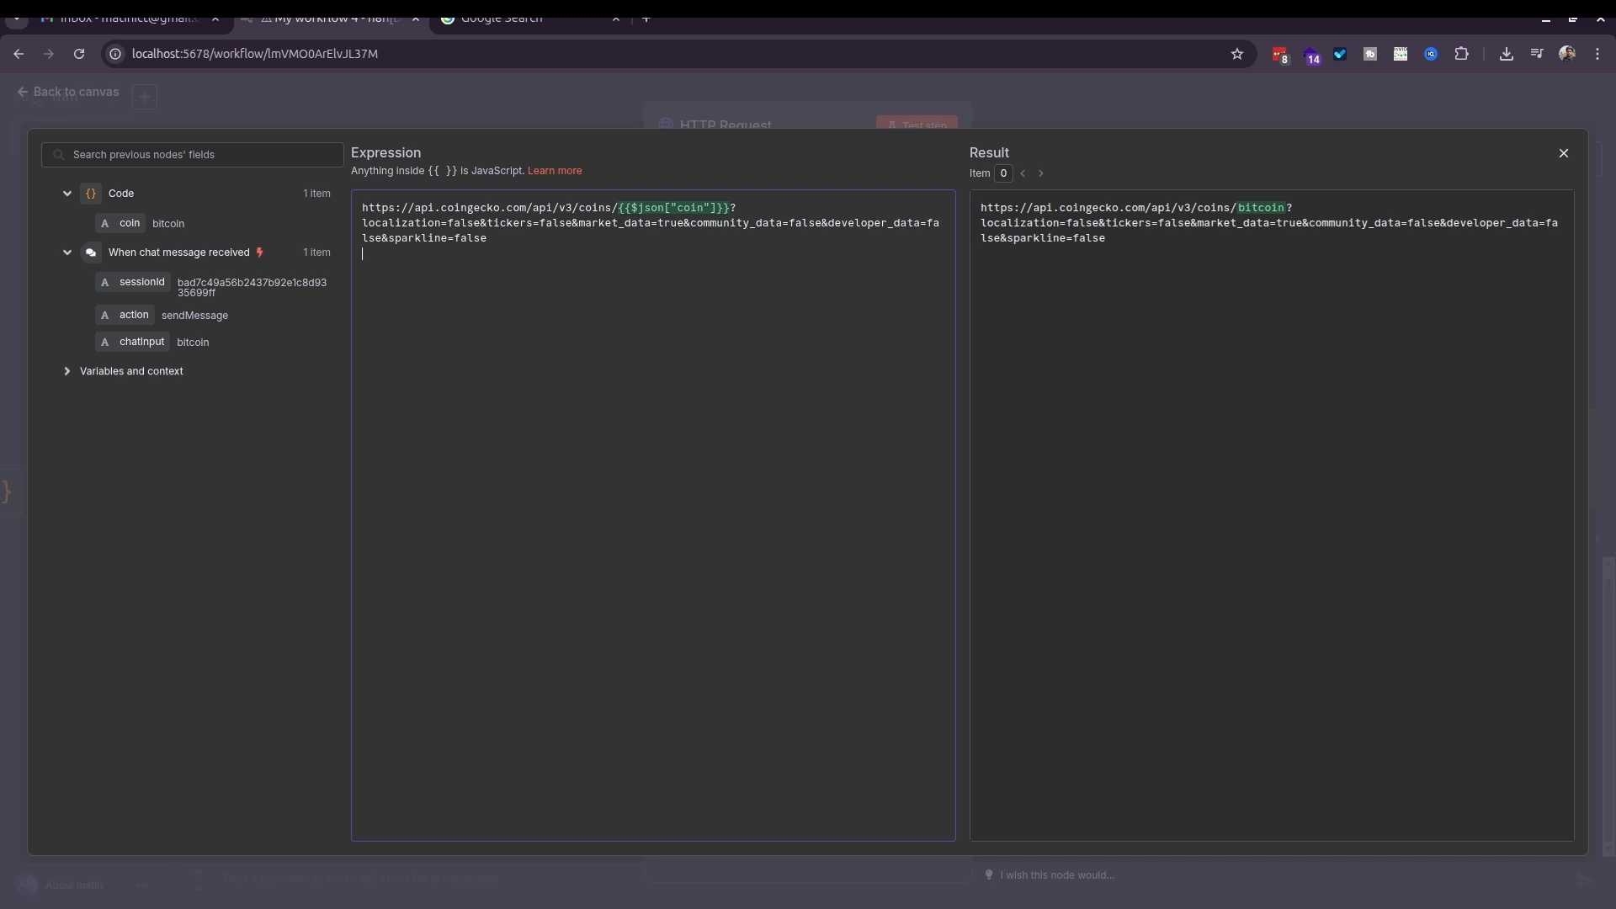
click(1564, 153)
click(916, 126)
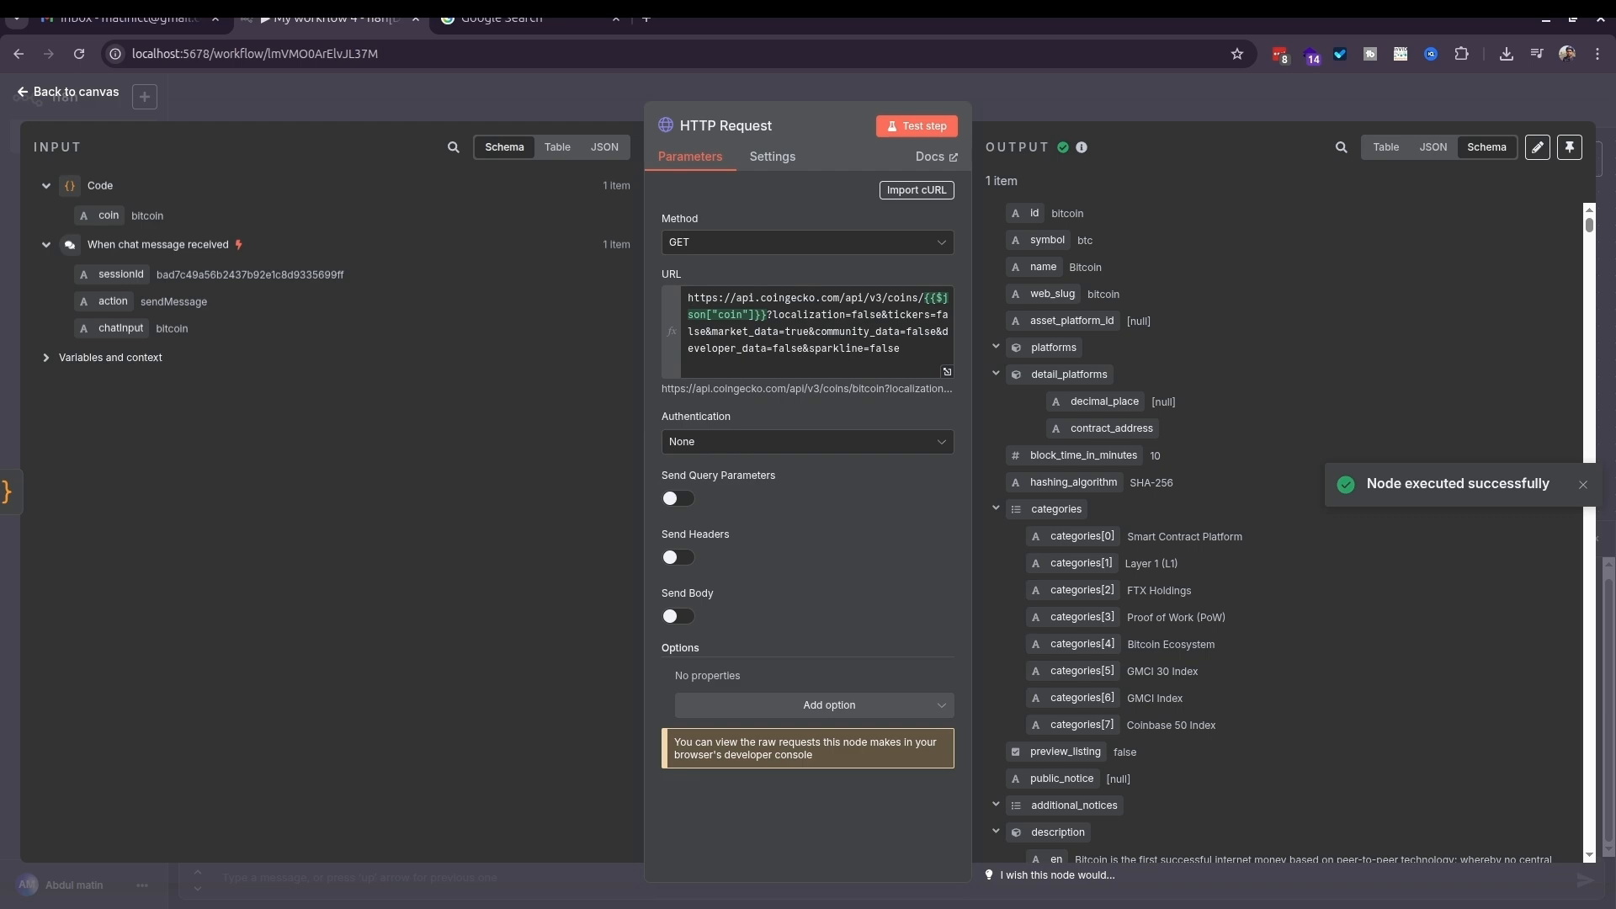
key(Escape)
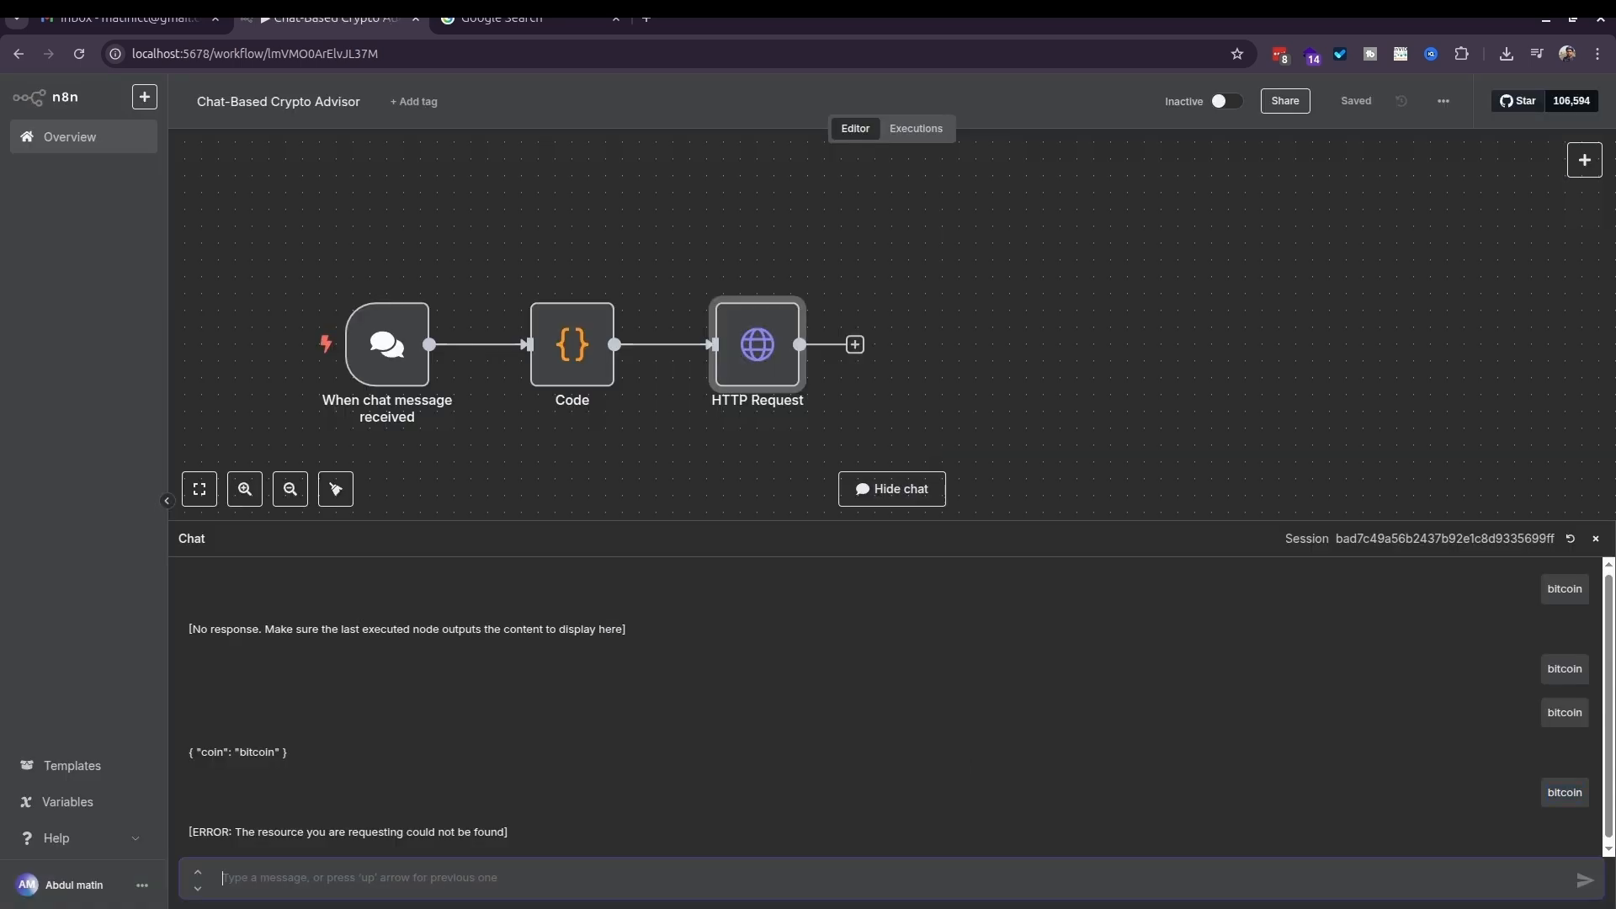
Resend "bitcoin" in the test chat and review the full coin data response in an enlarged chat panel.
key(Up)
key(Return)
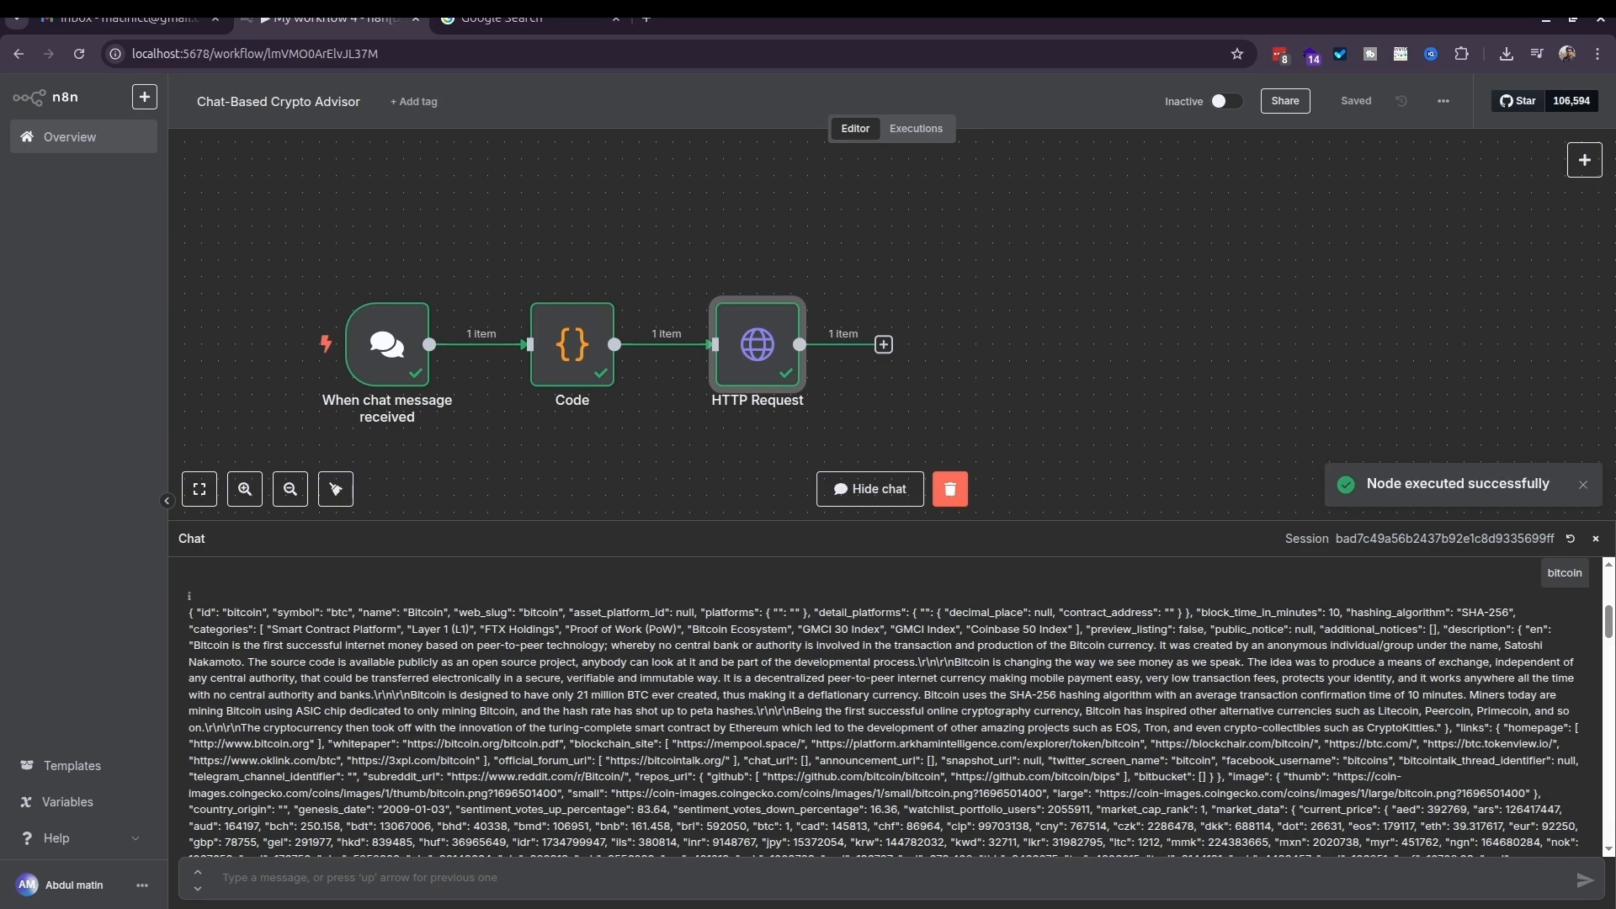
scroll(884, 711, down, 20)
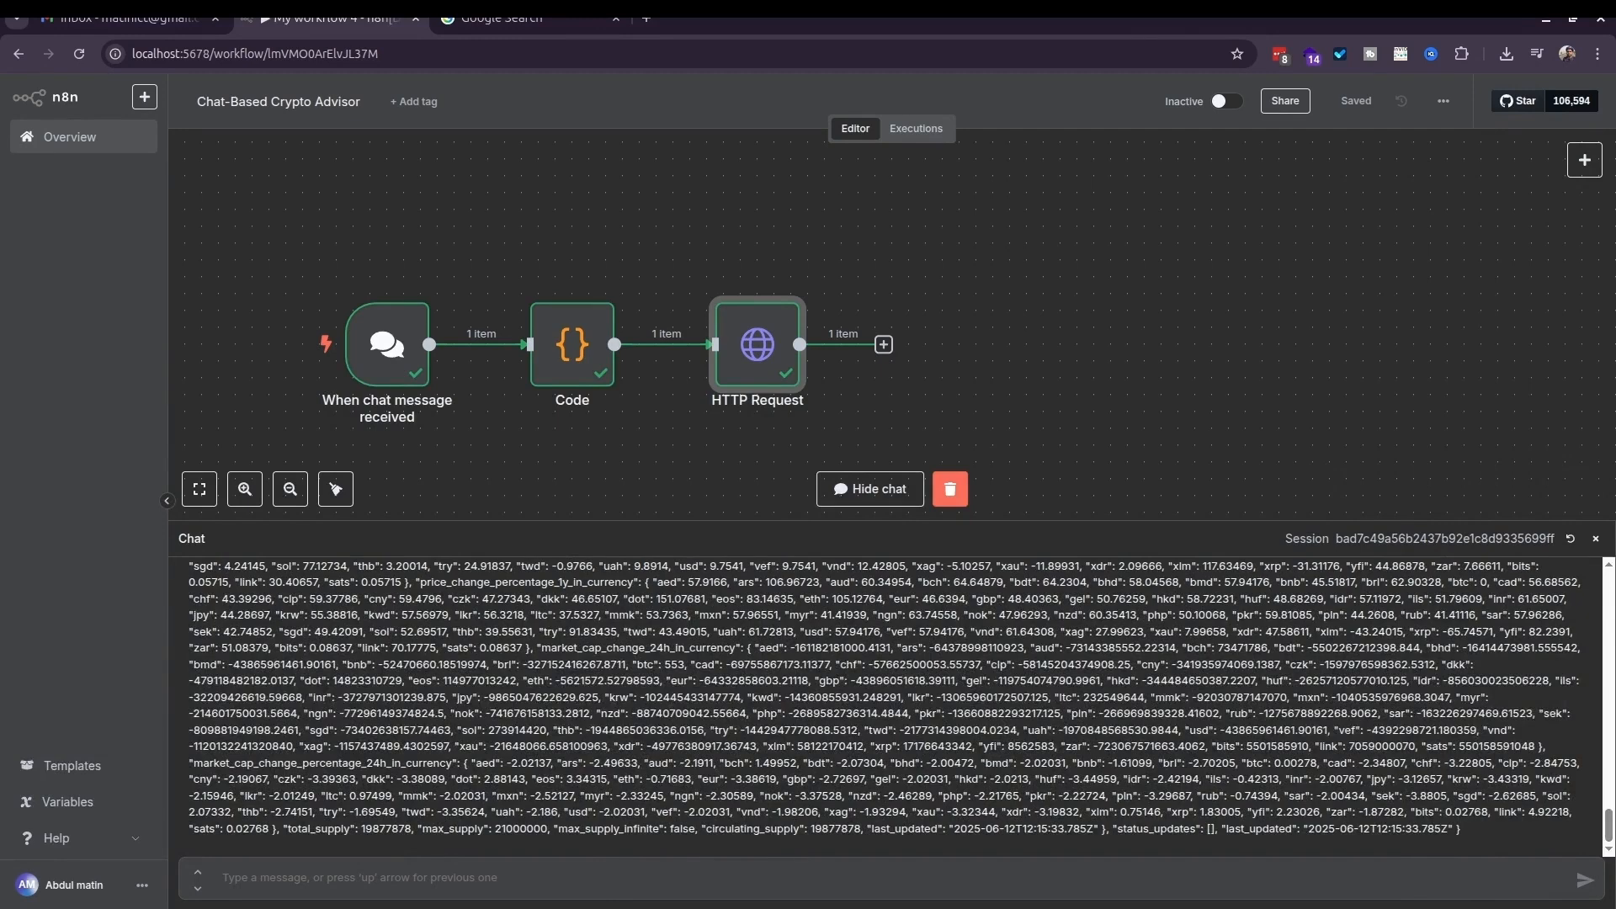
drag(891, 520, 890, 459)
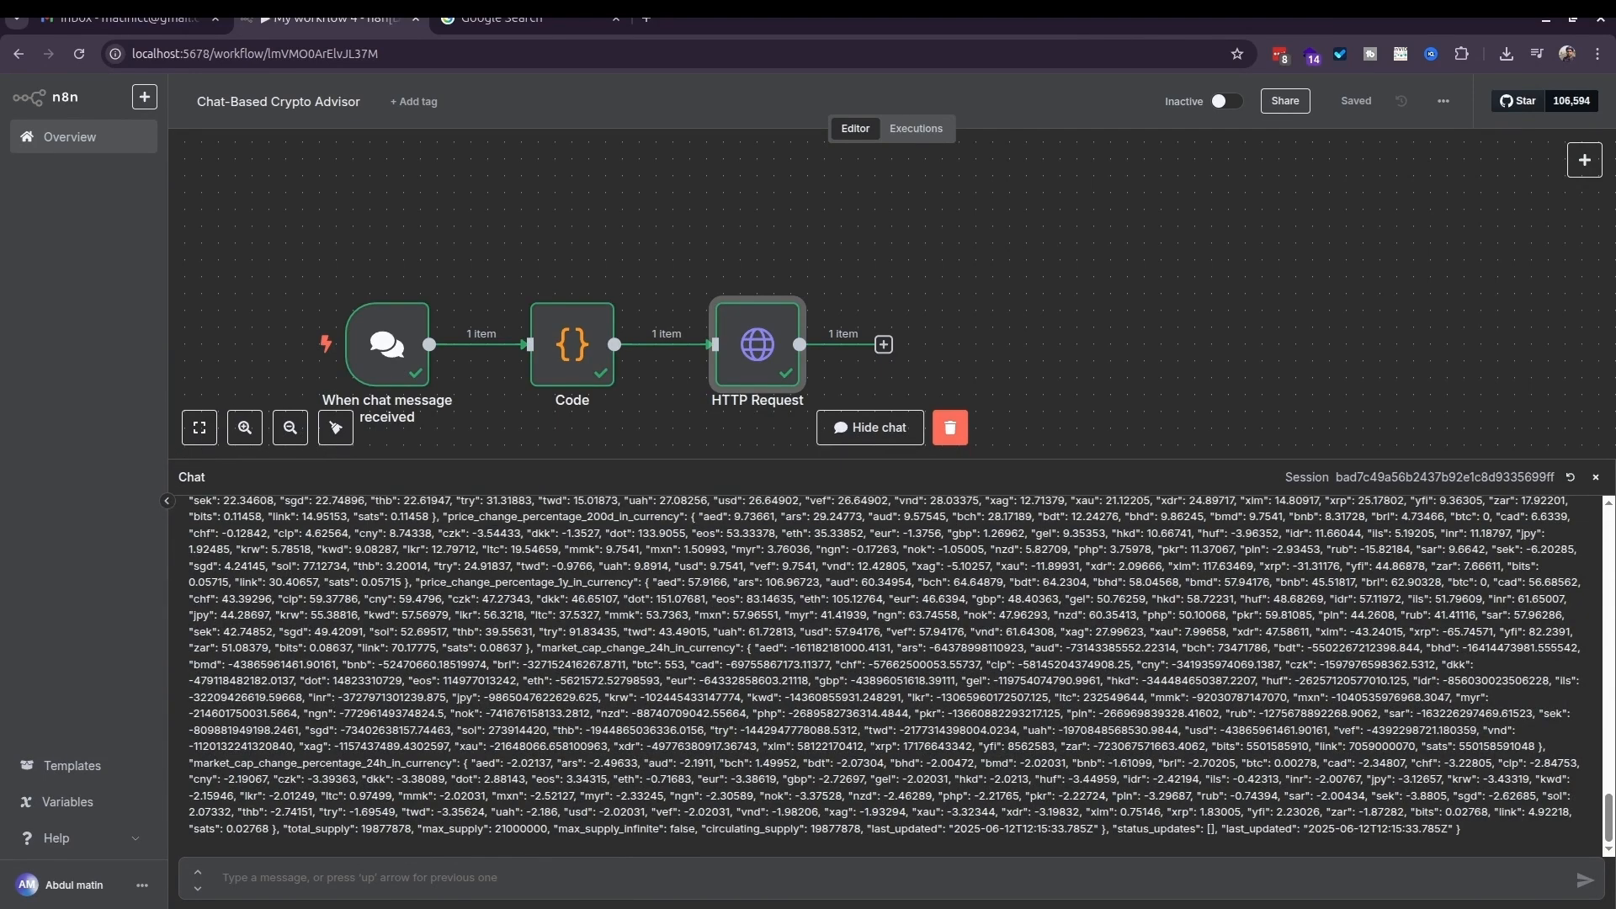
Rename the workflow to ChatBasedCryptoAdvisor, without hyphens or spaces.
click(277, 102)
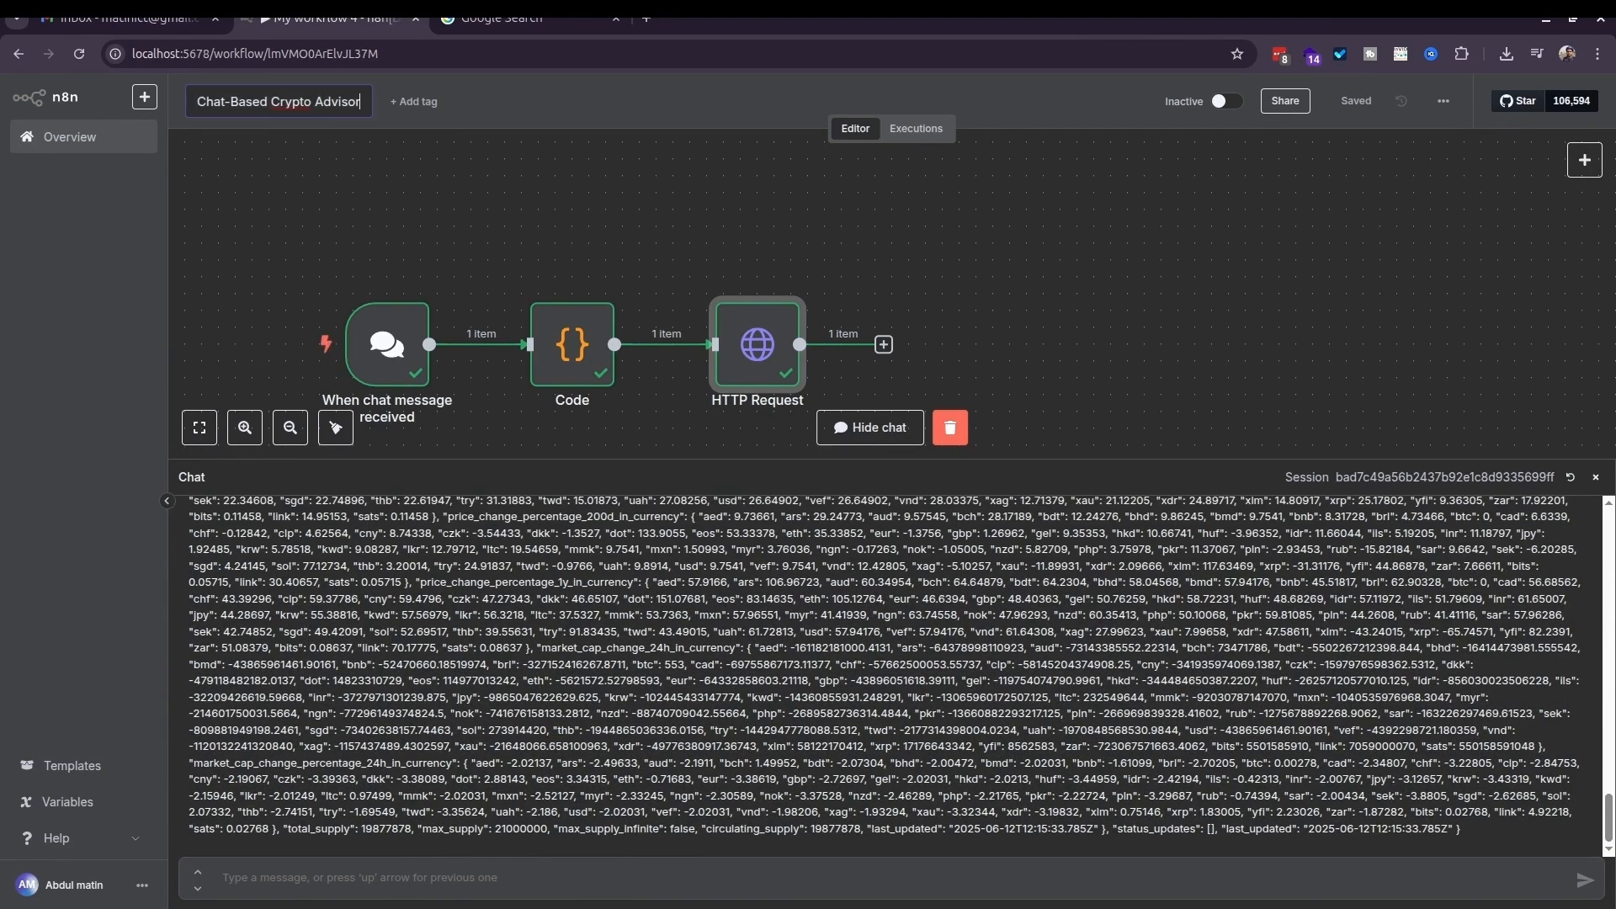
key(BackSpace)
key(BackSpace)
key(BackSpace)
key(BackSpace)
key(BackSpace)
key(BackSpace)
key(BackSpace)
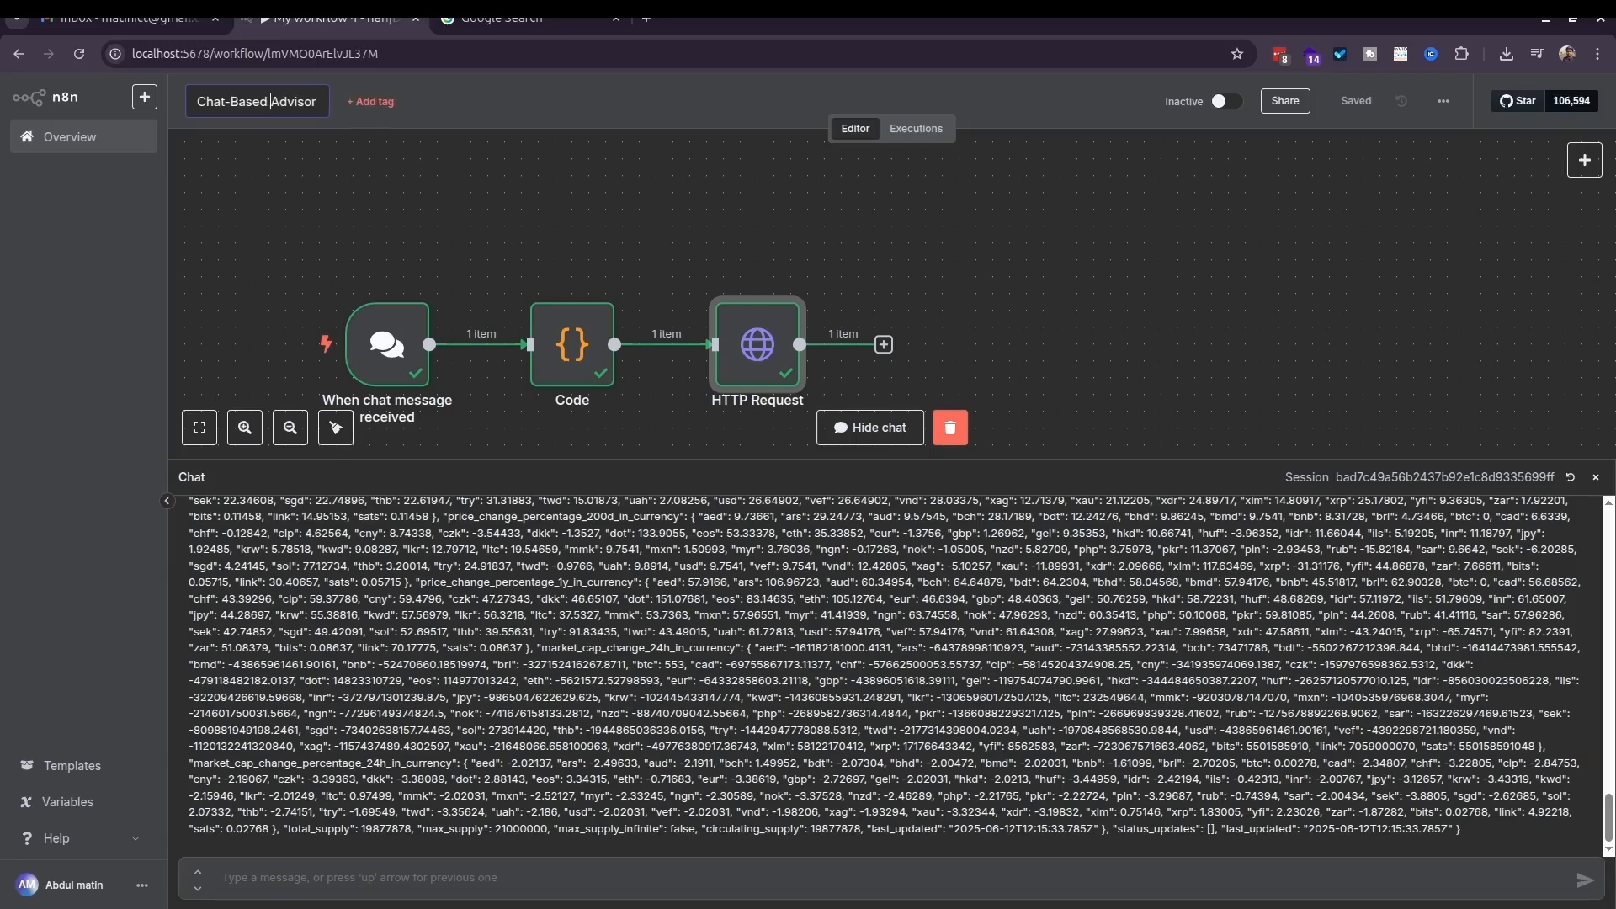
text(Crypto)
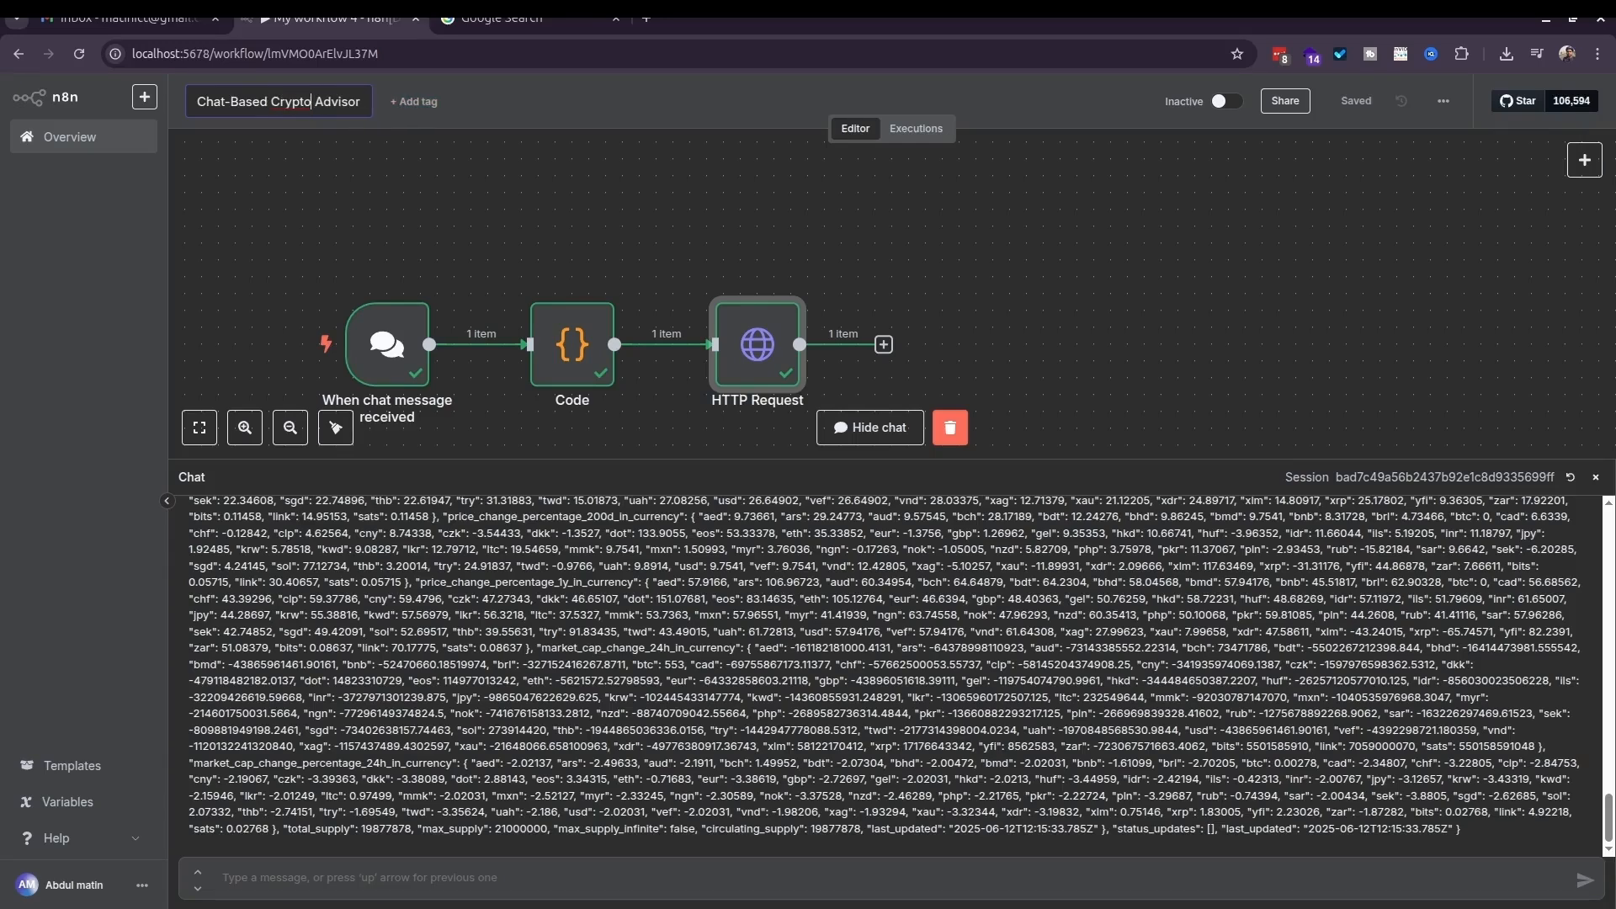
key(Delete)
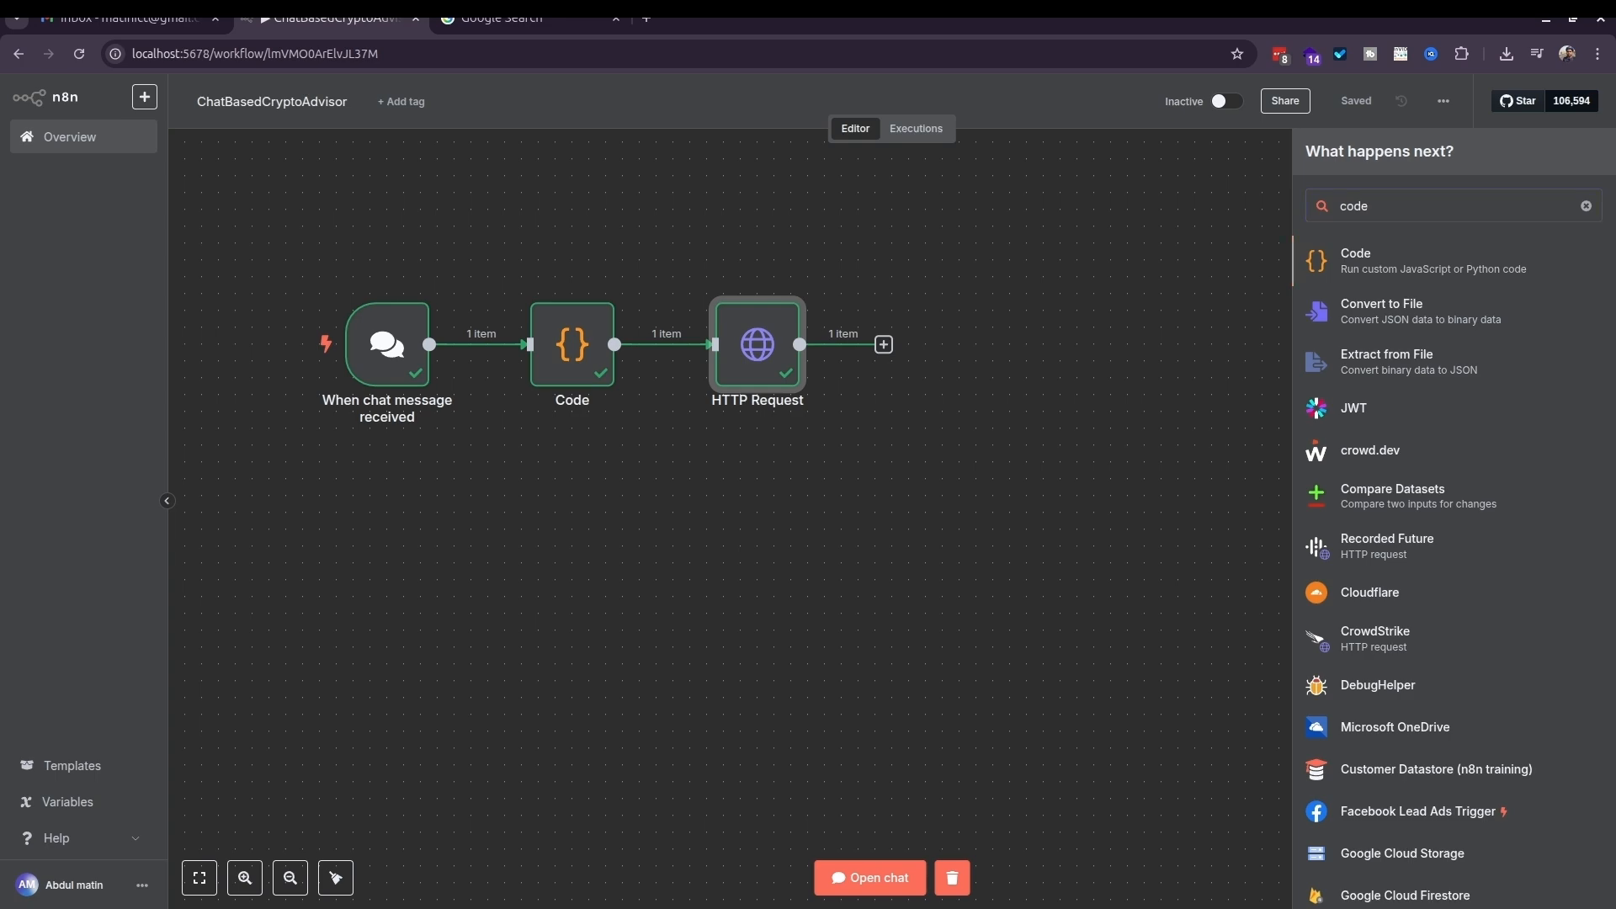
Add a Code node after the HTTP Request node and replace its default JavaScript with the copied LLM prompt preparation code.
key(Return)
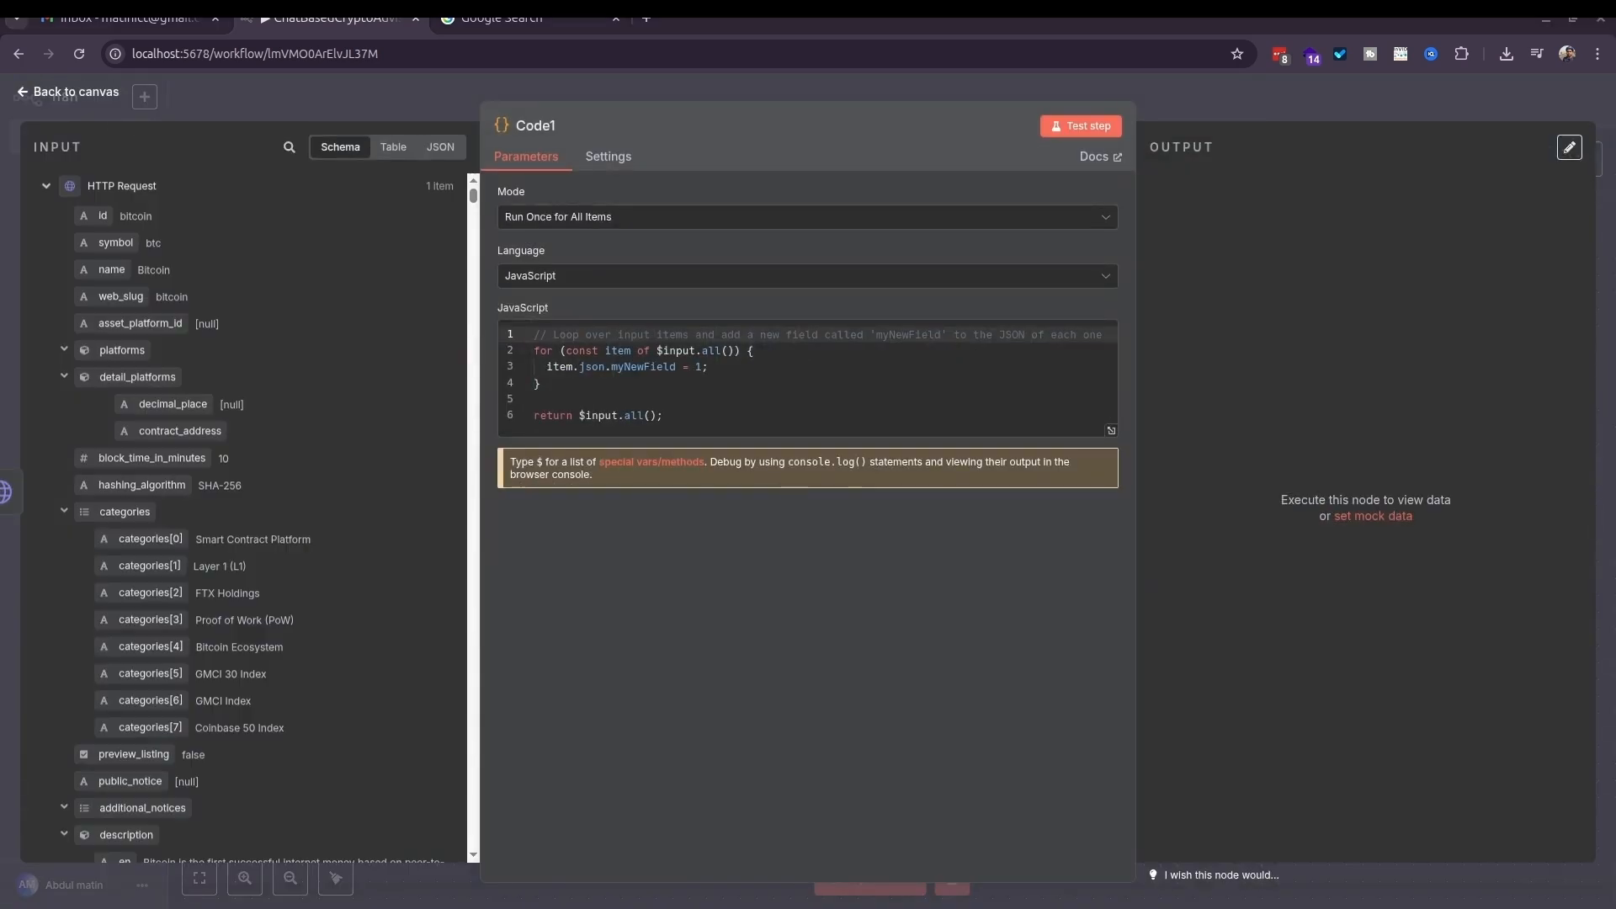
key(ctrl+a)
key(ctrl+v)
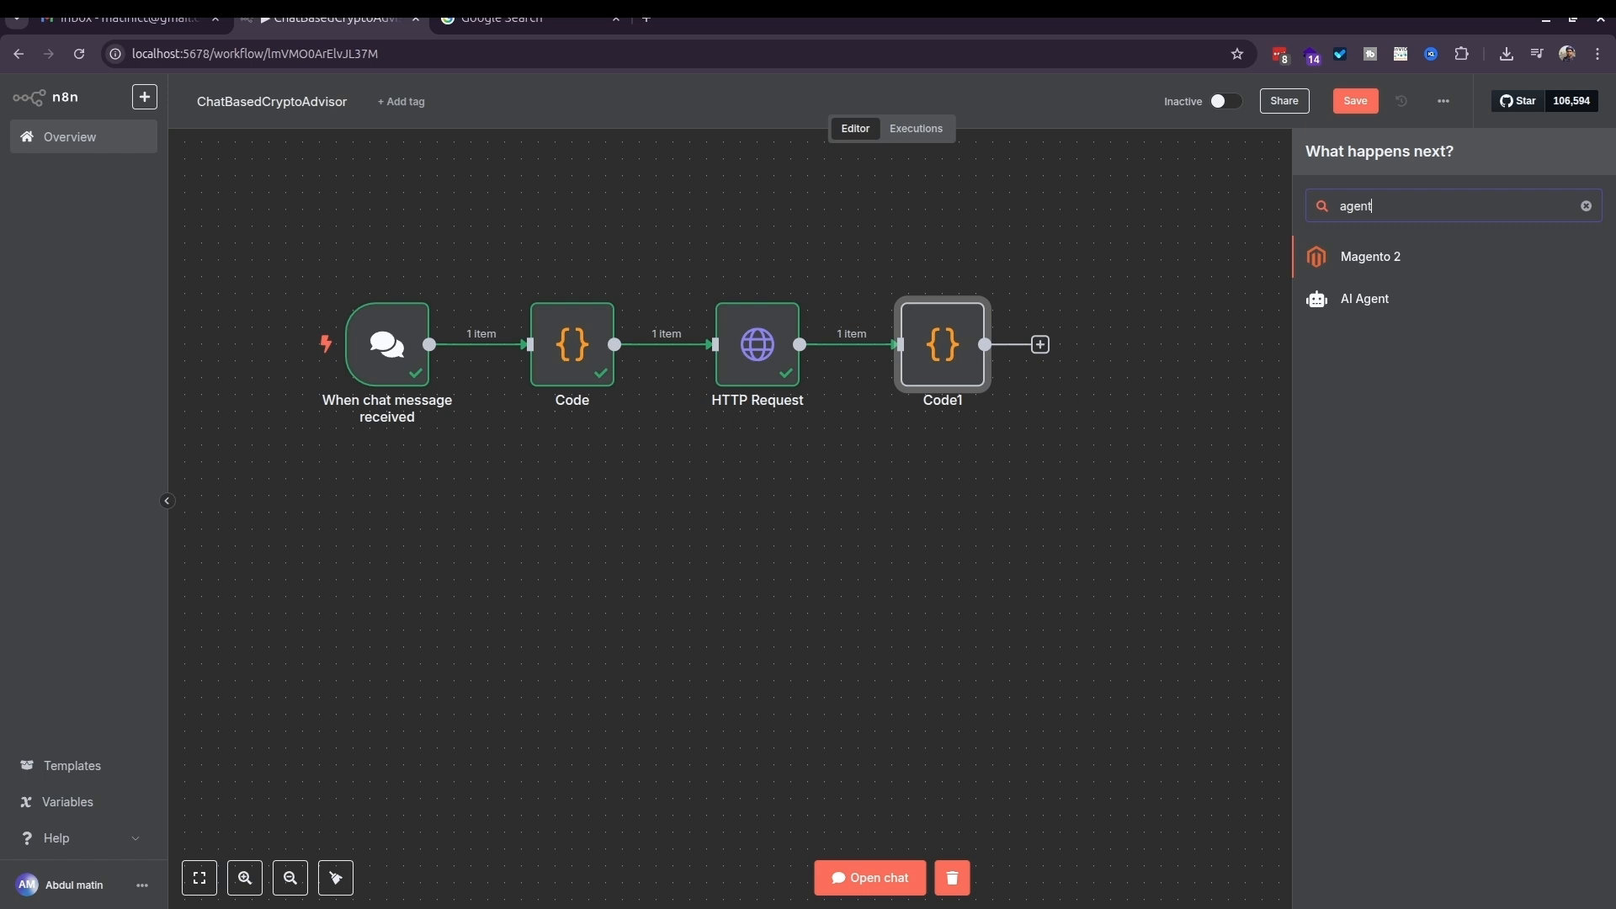
Add an AI Agent node connected after the second Code node.
key(Down)
key(Return)
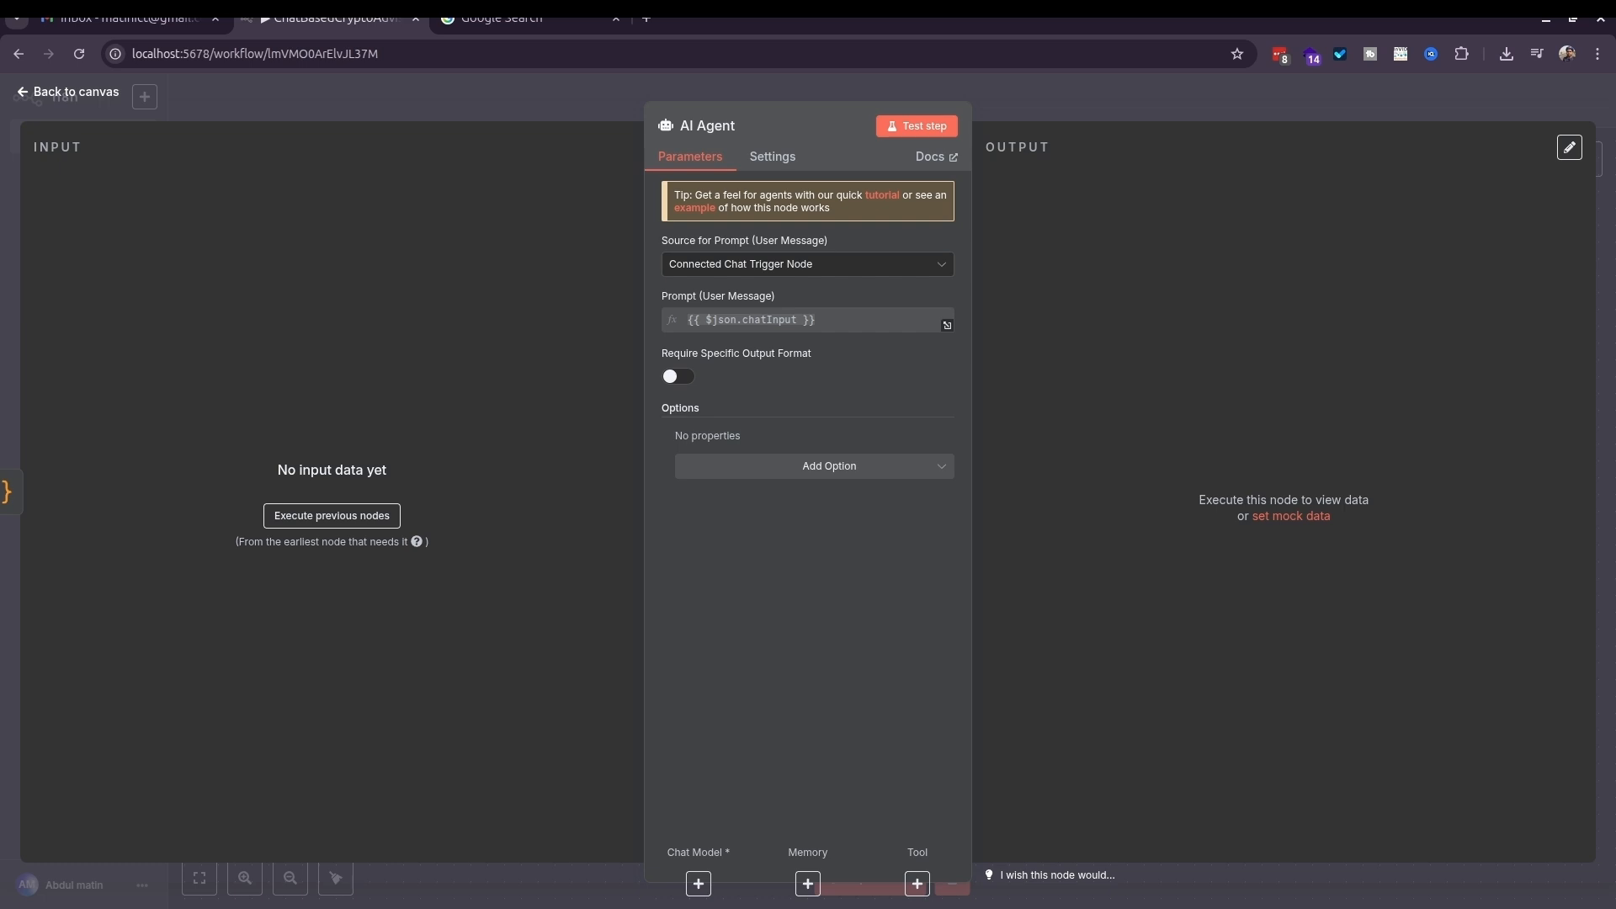
click(807, 264)
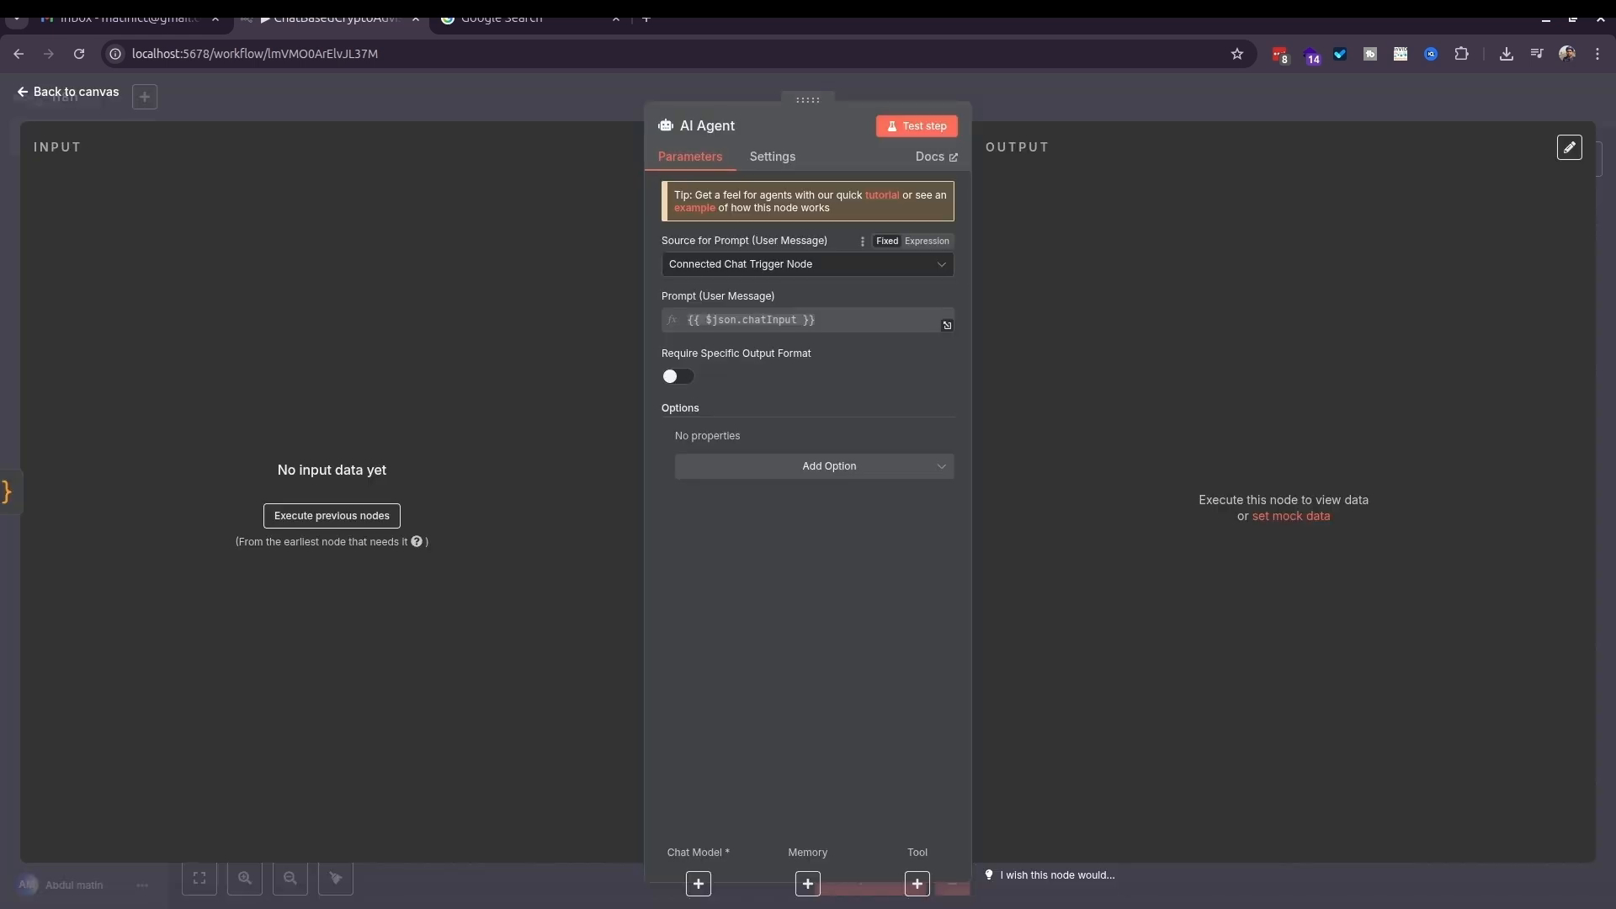
click(807, 264)
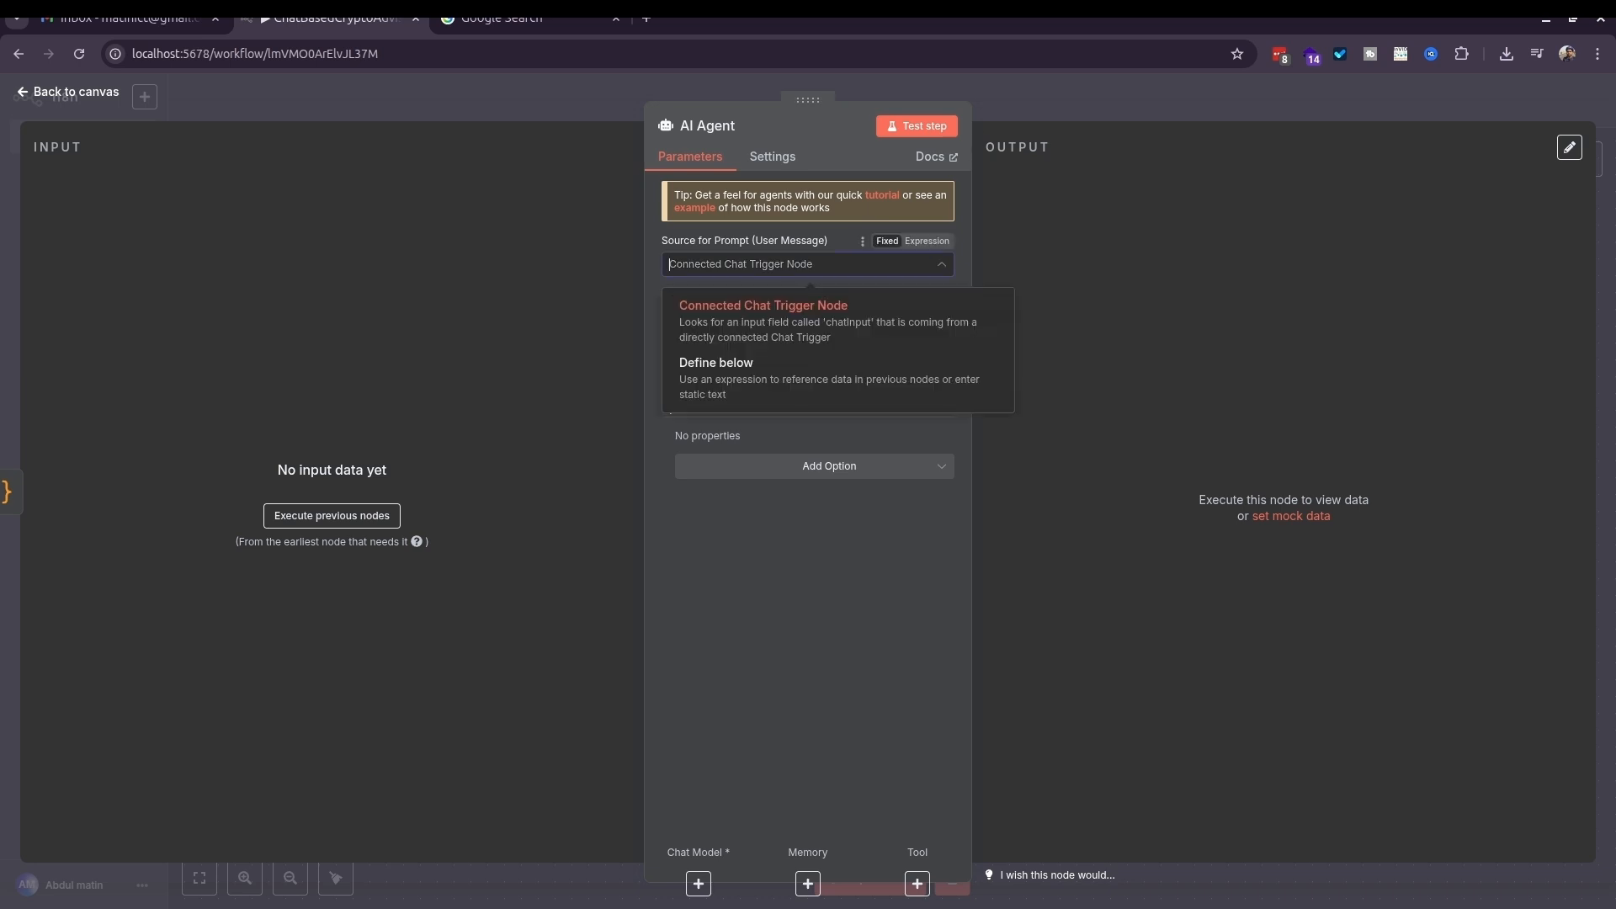
key(Escape)
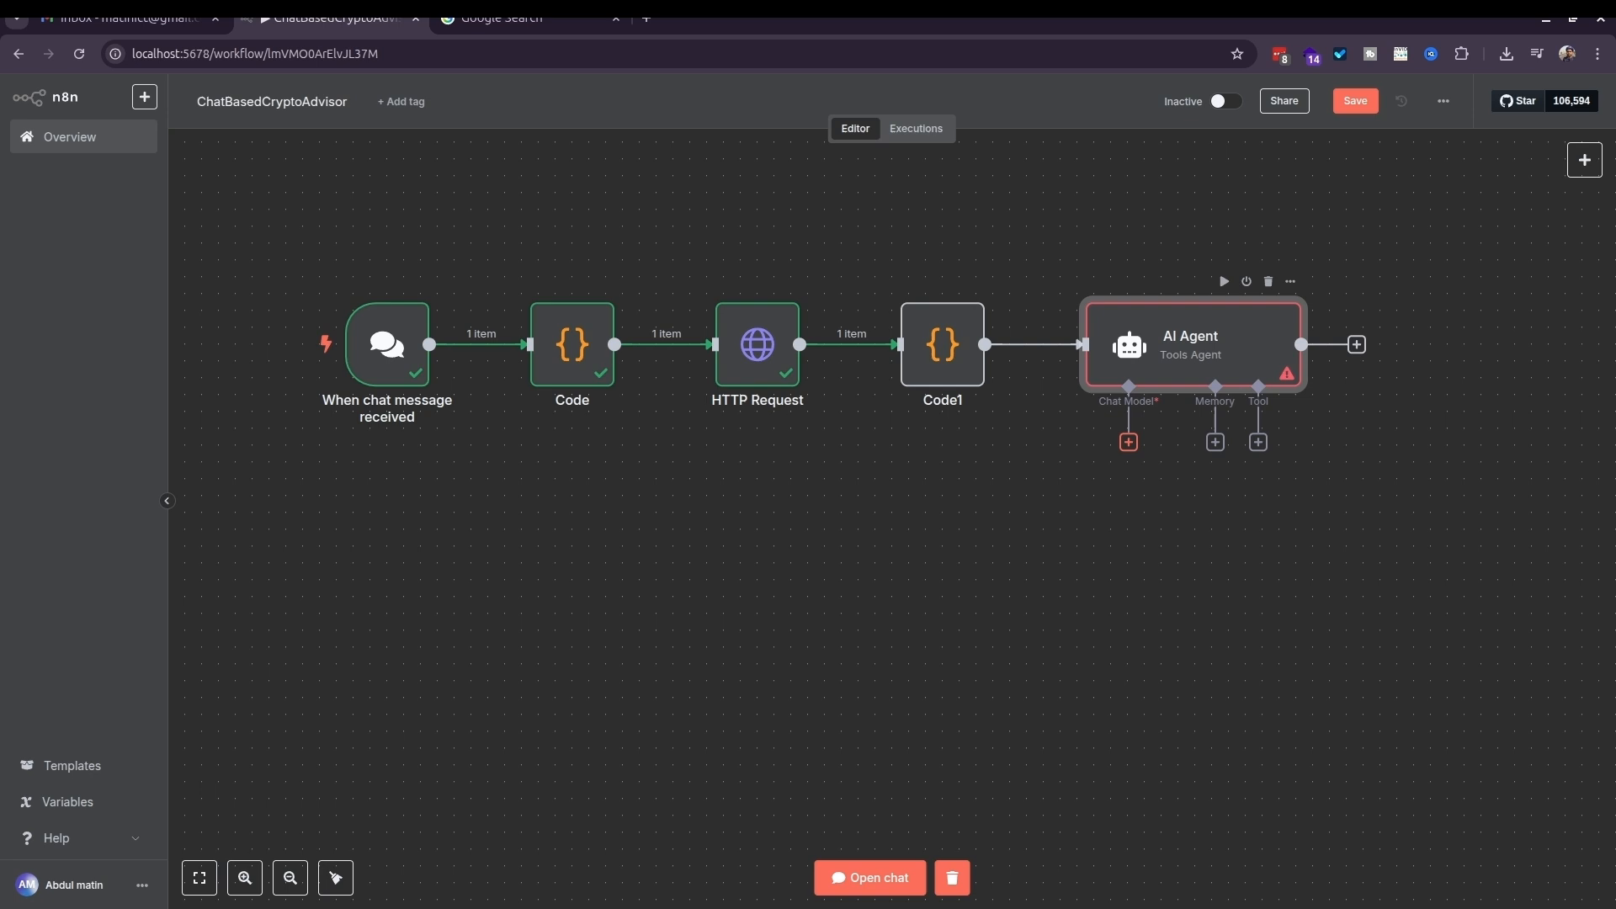
click(1128, 442)
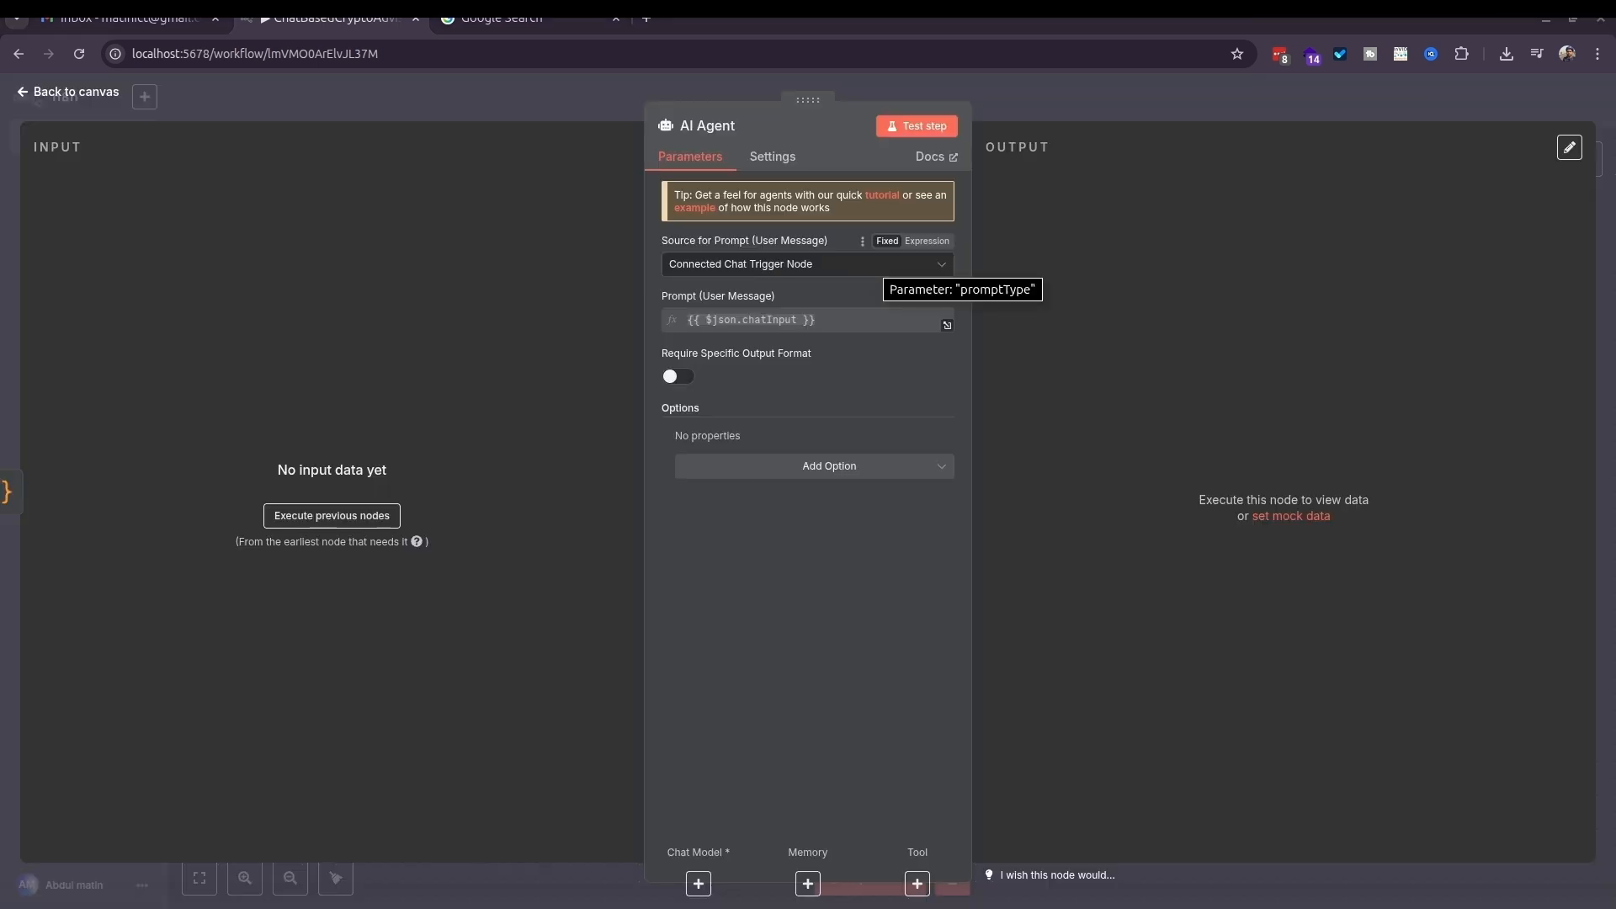
click(876, 266)
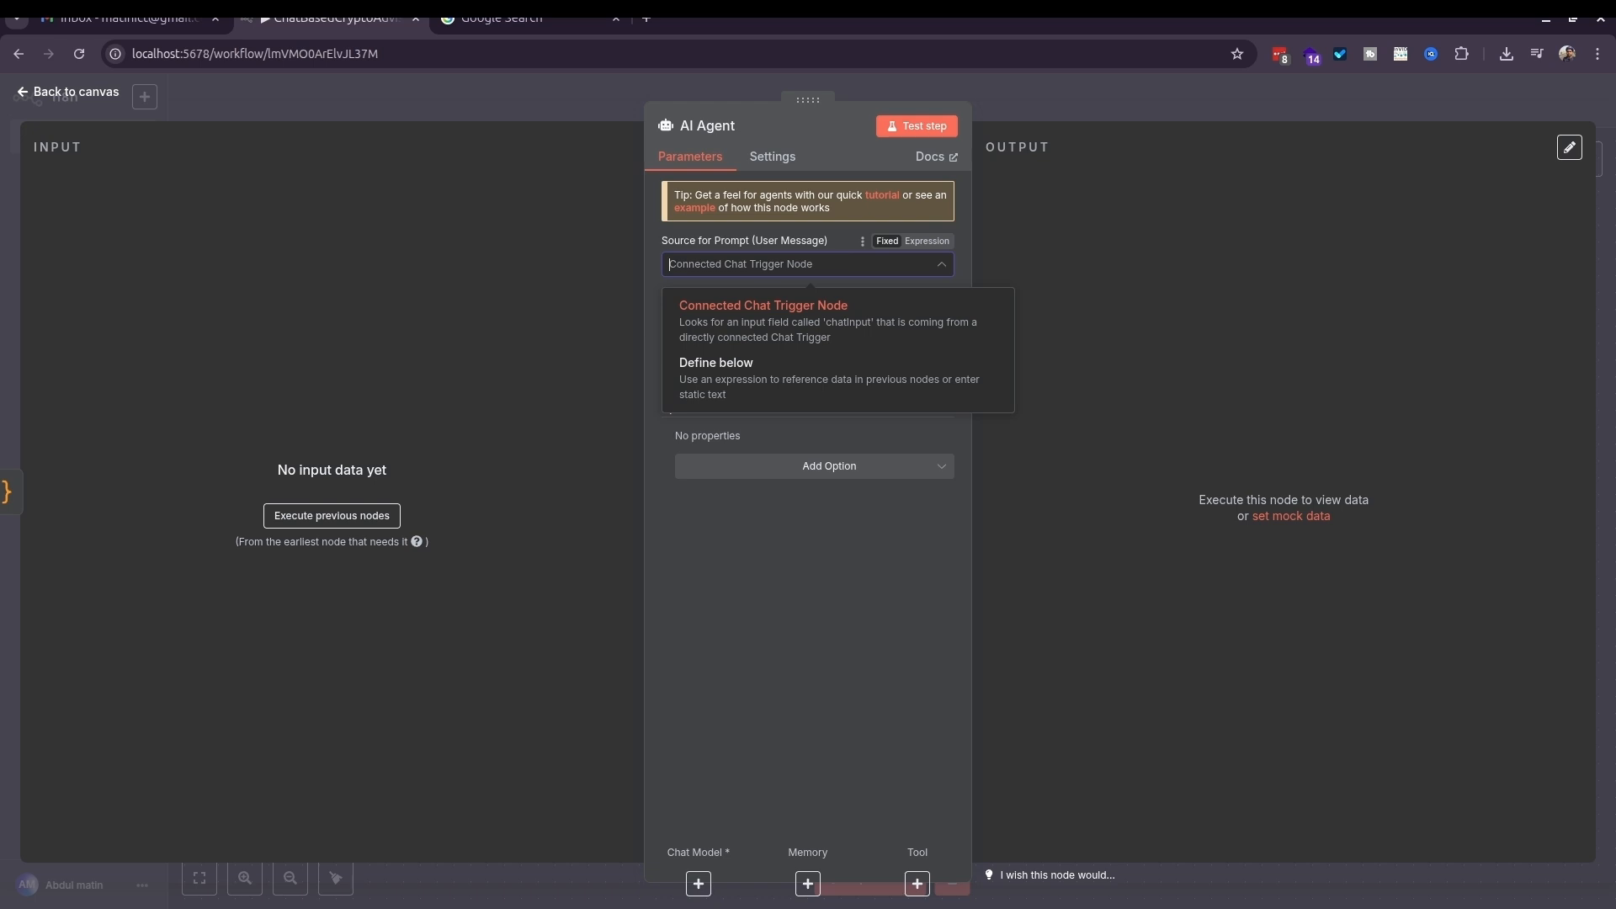
key(Escape)
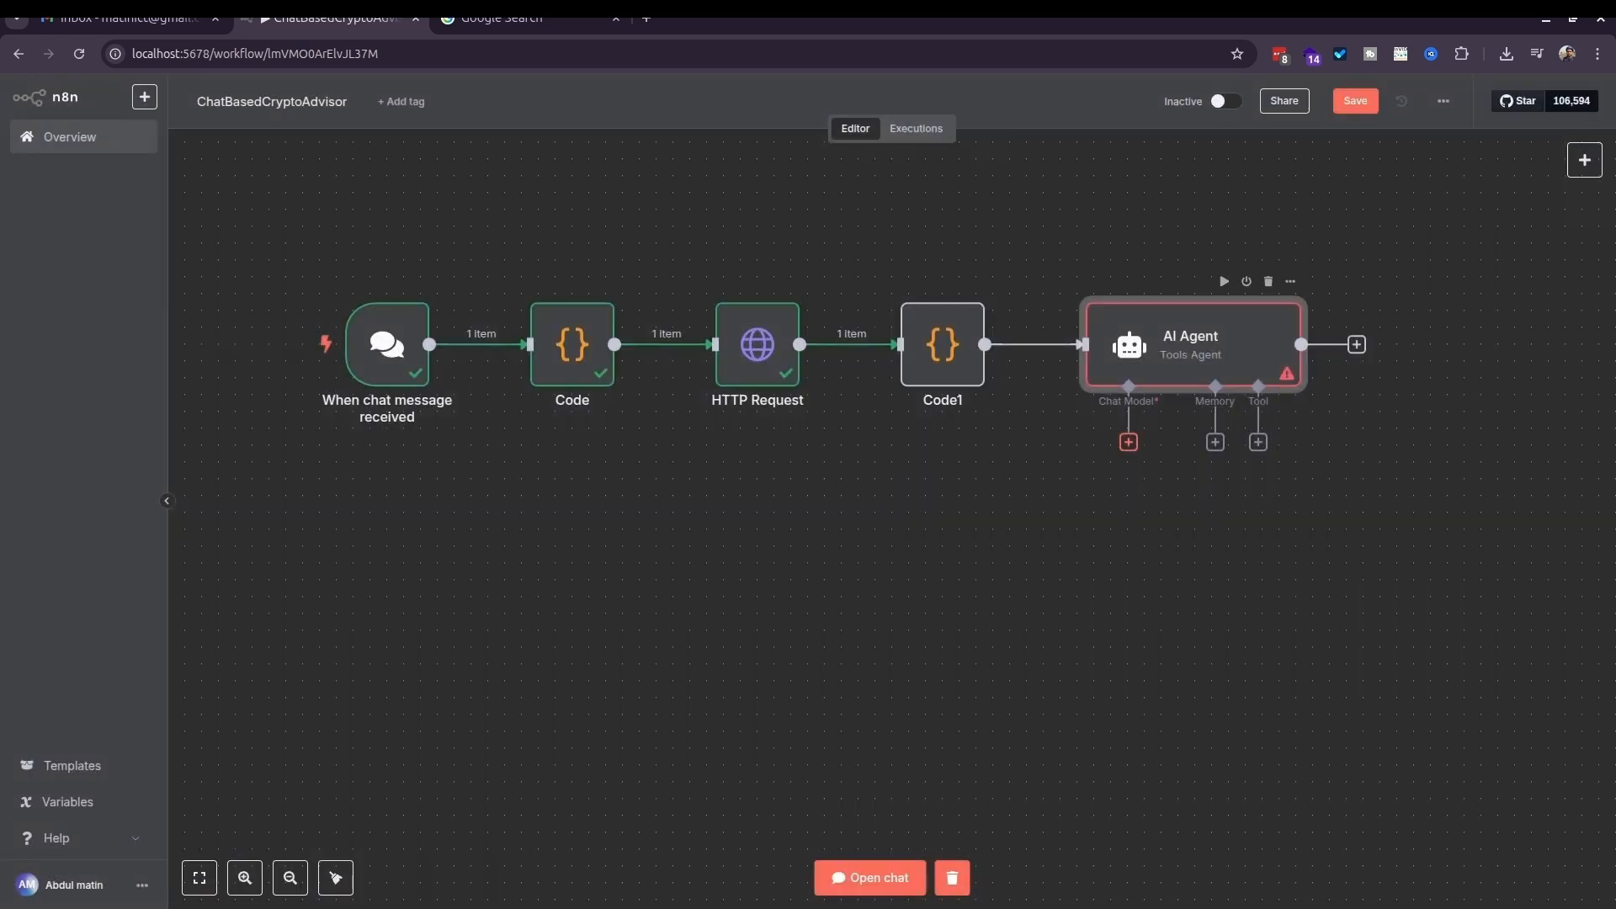
Attach a Google Gemini Chat Model to the AI Agent and save a Google Gemini(PaLM) Api credential with the API key.
click(1128, 441)
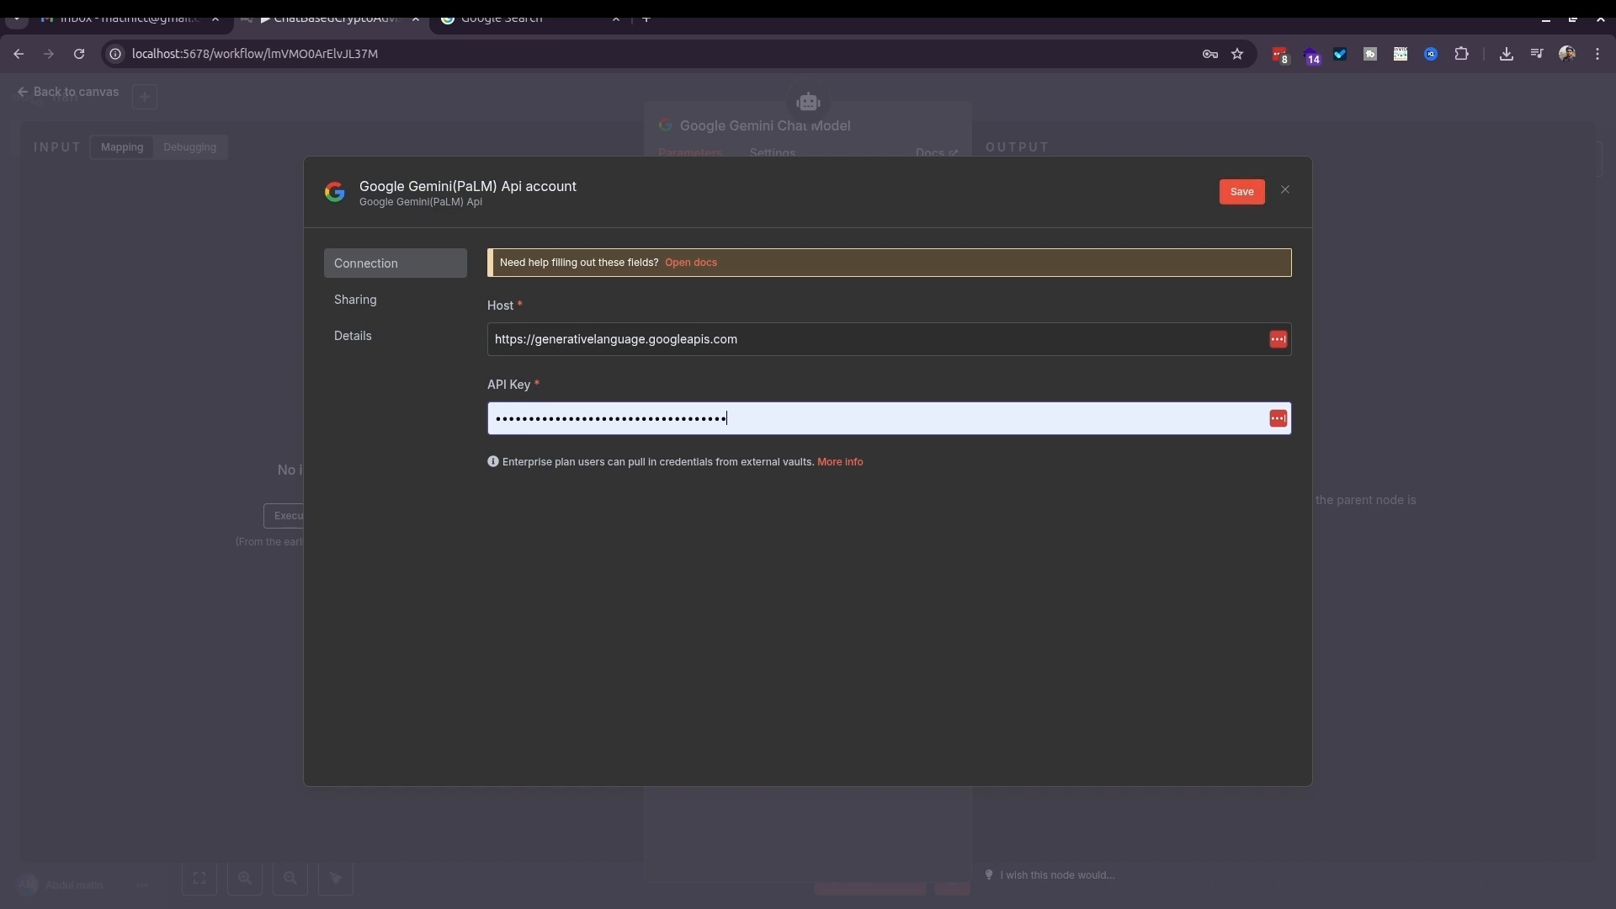
click(1241, 191)
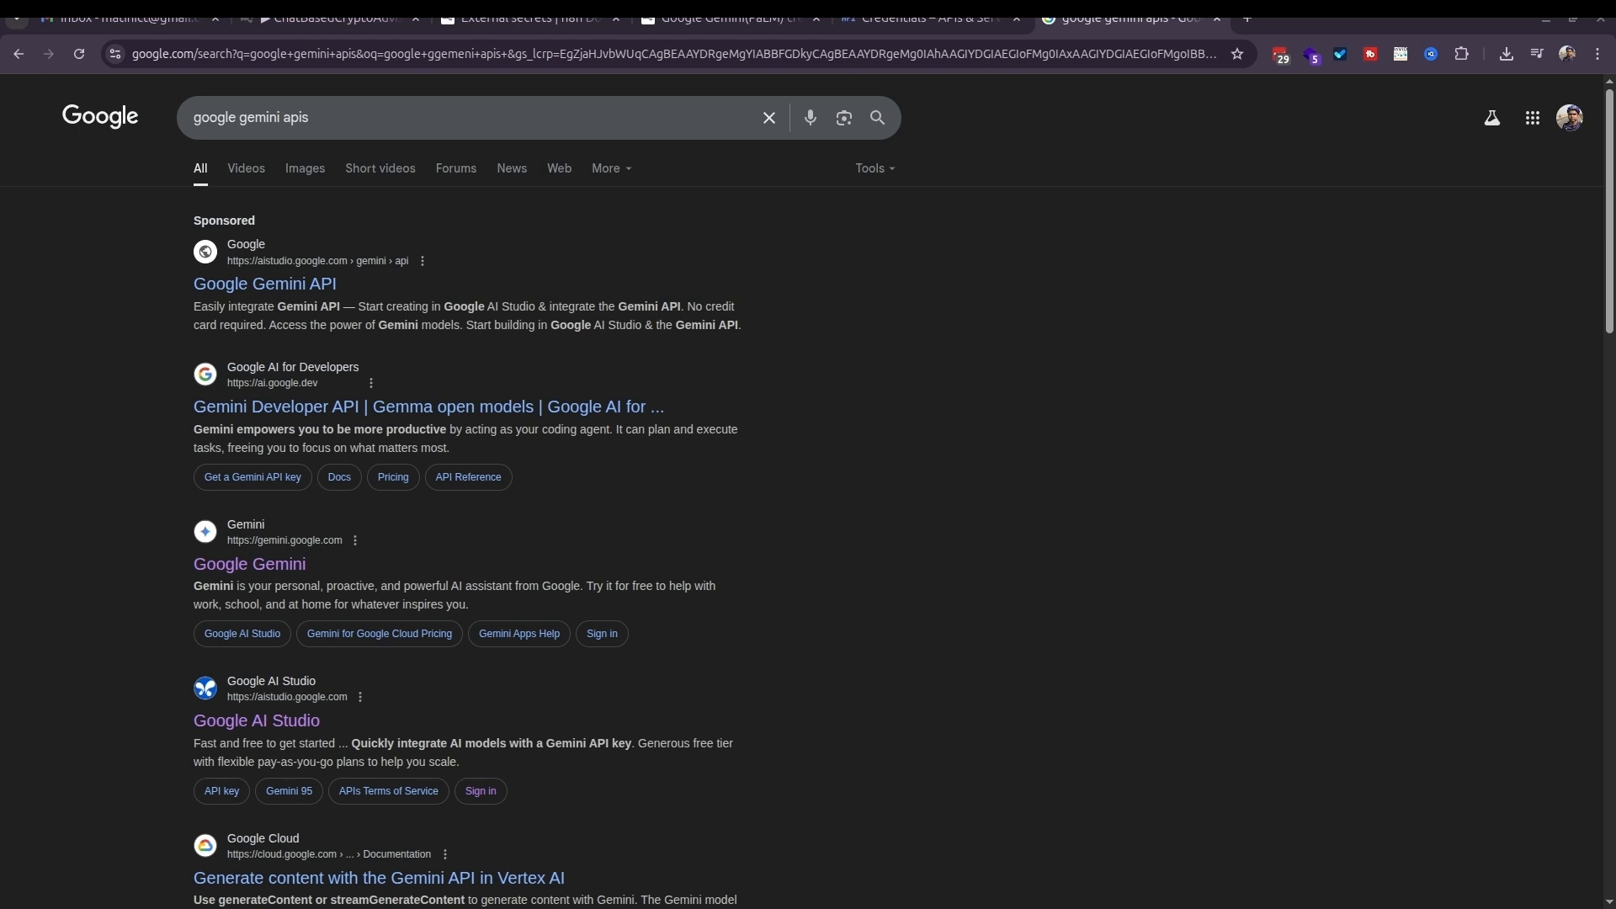
Open the Gemini Developer API site from the Google results for "google gemini apis".
click(429, 407)
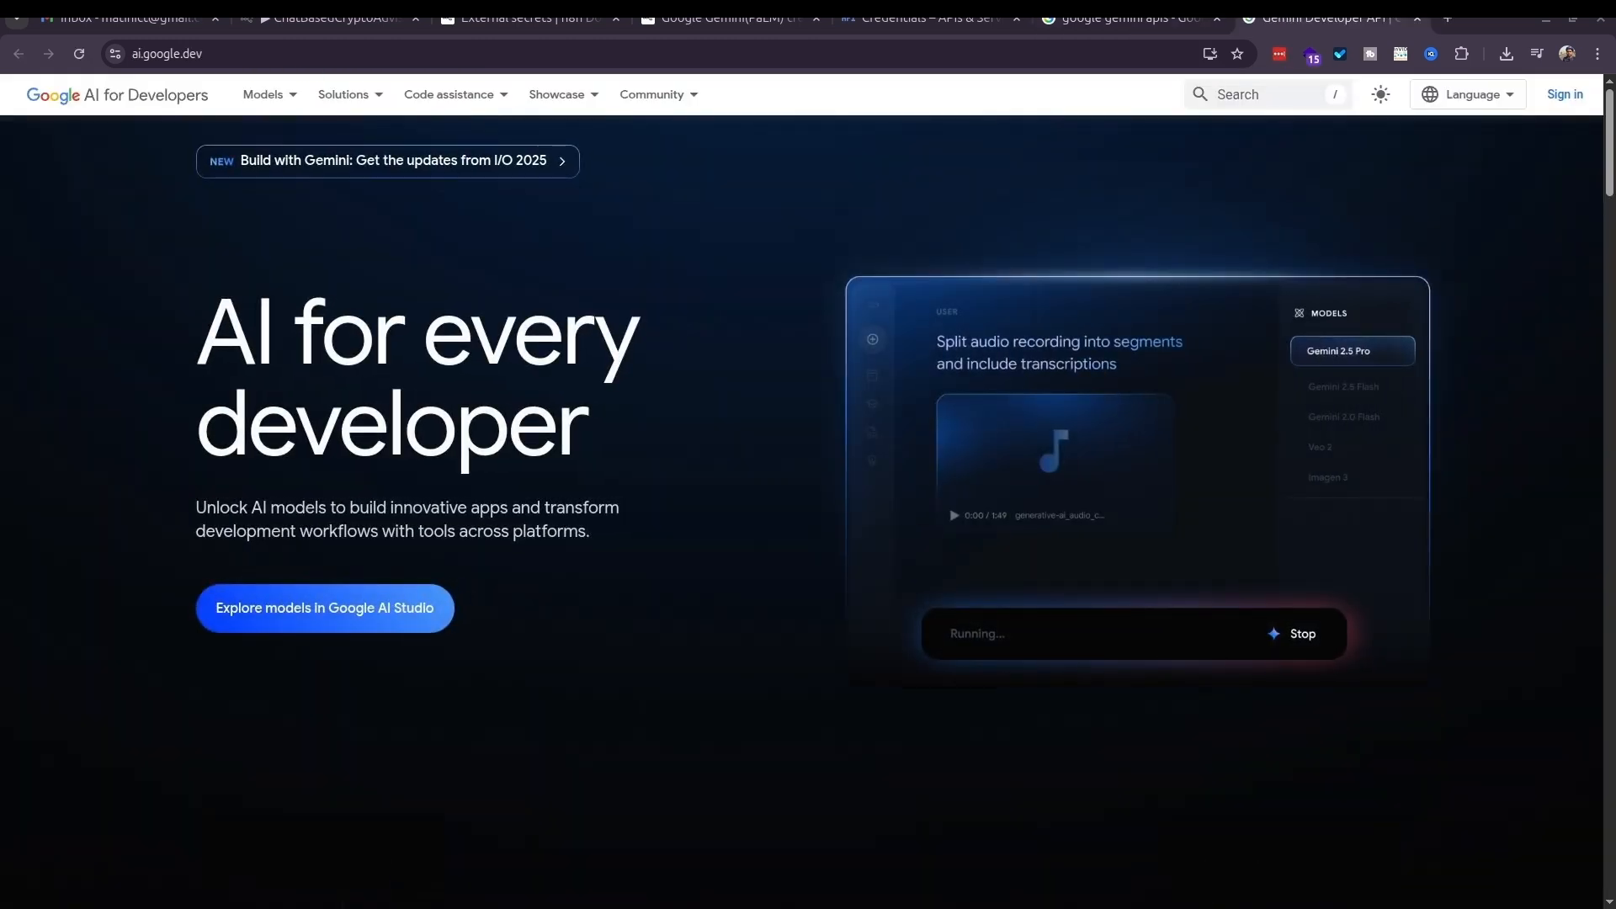
click(461, 54)
key(alt+Tab)
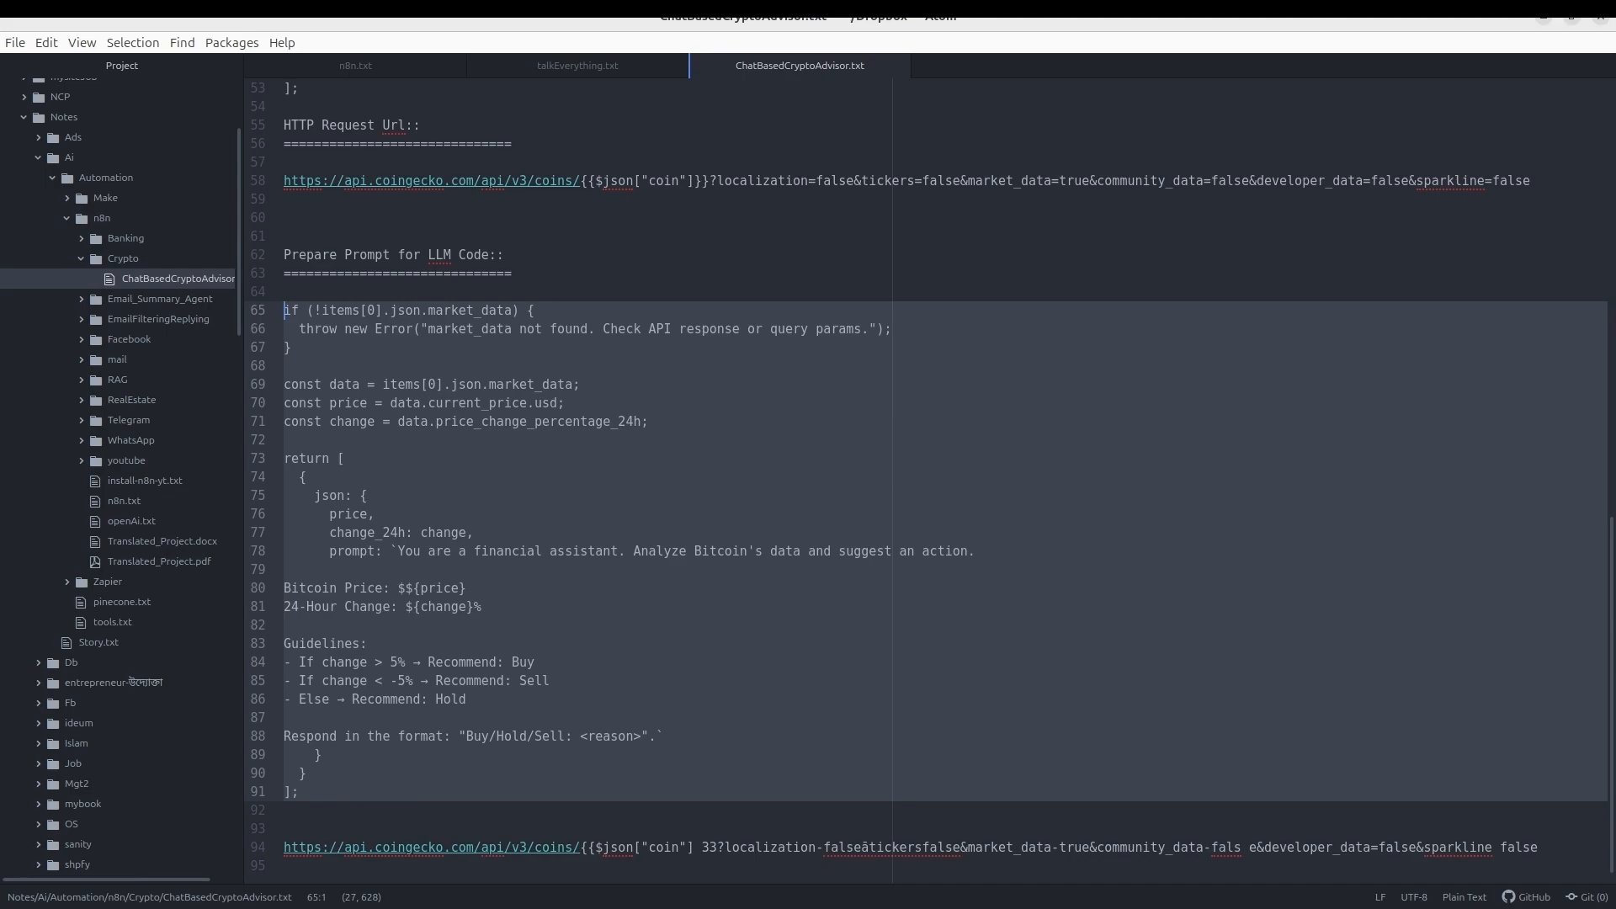
click(535, 385)
key(alt+Tab)
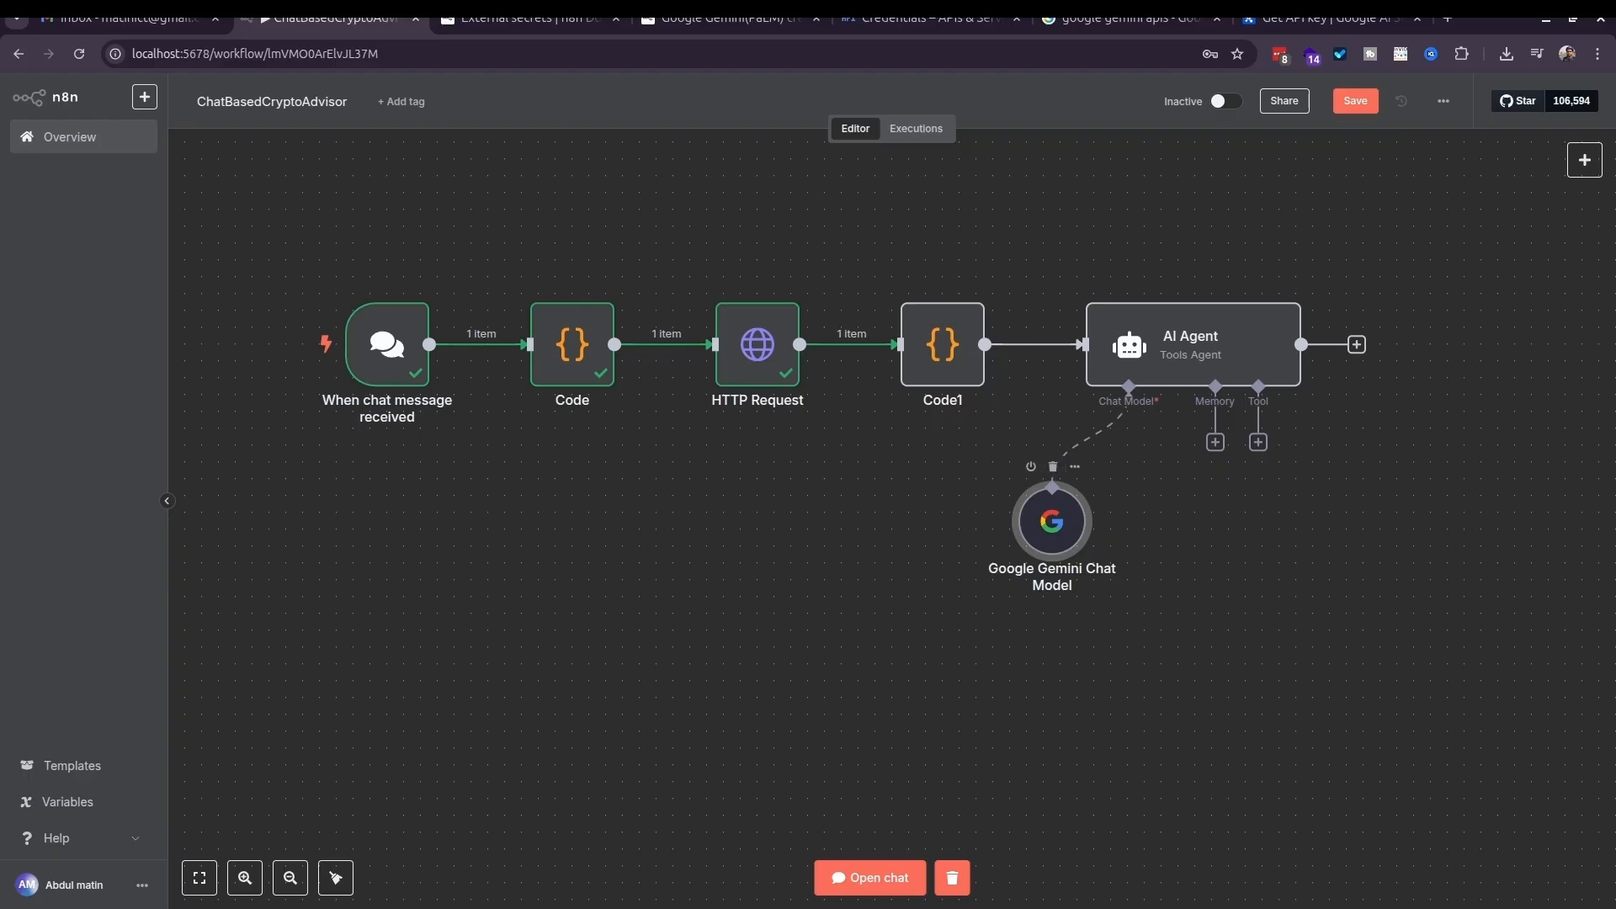
double_click(1052, 521)
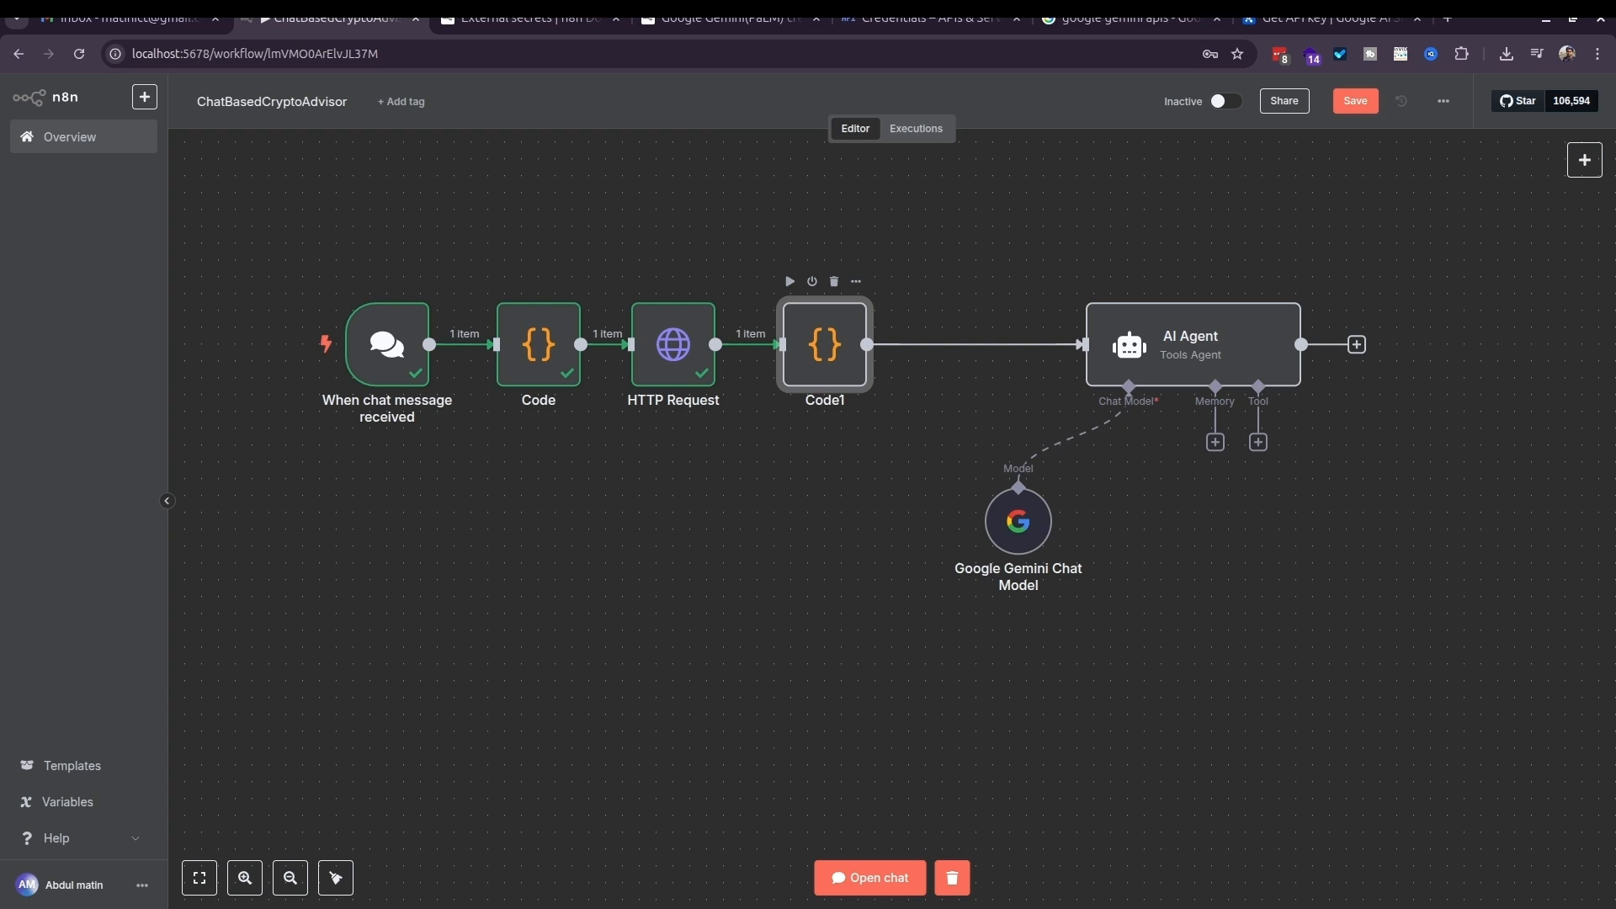
drag(1178, 346, 1023, 345)
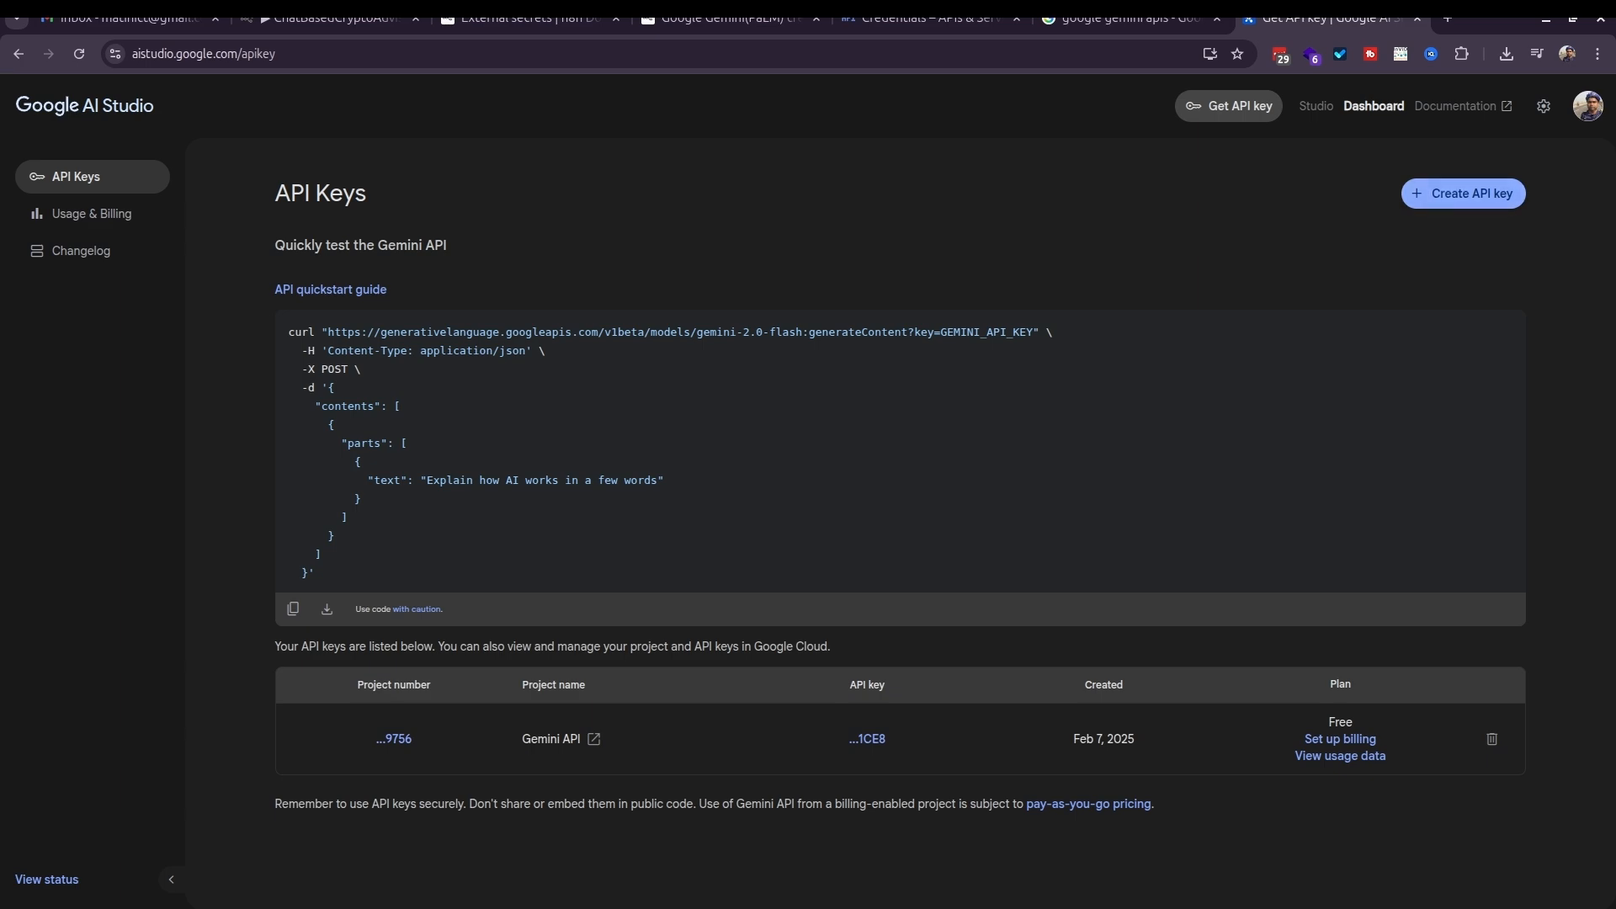
Create an API key in Google AI Studio for the existing MyGemini project and copy the key.
click(1462, 193)
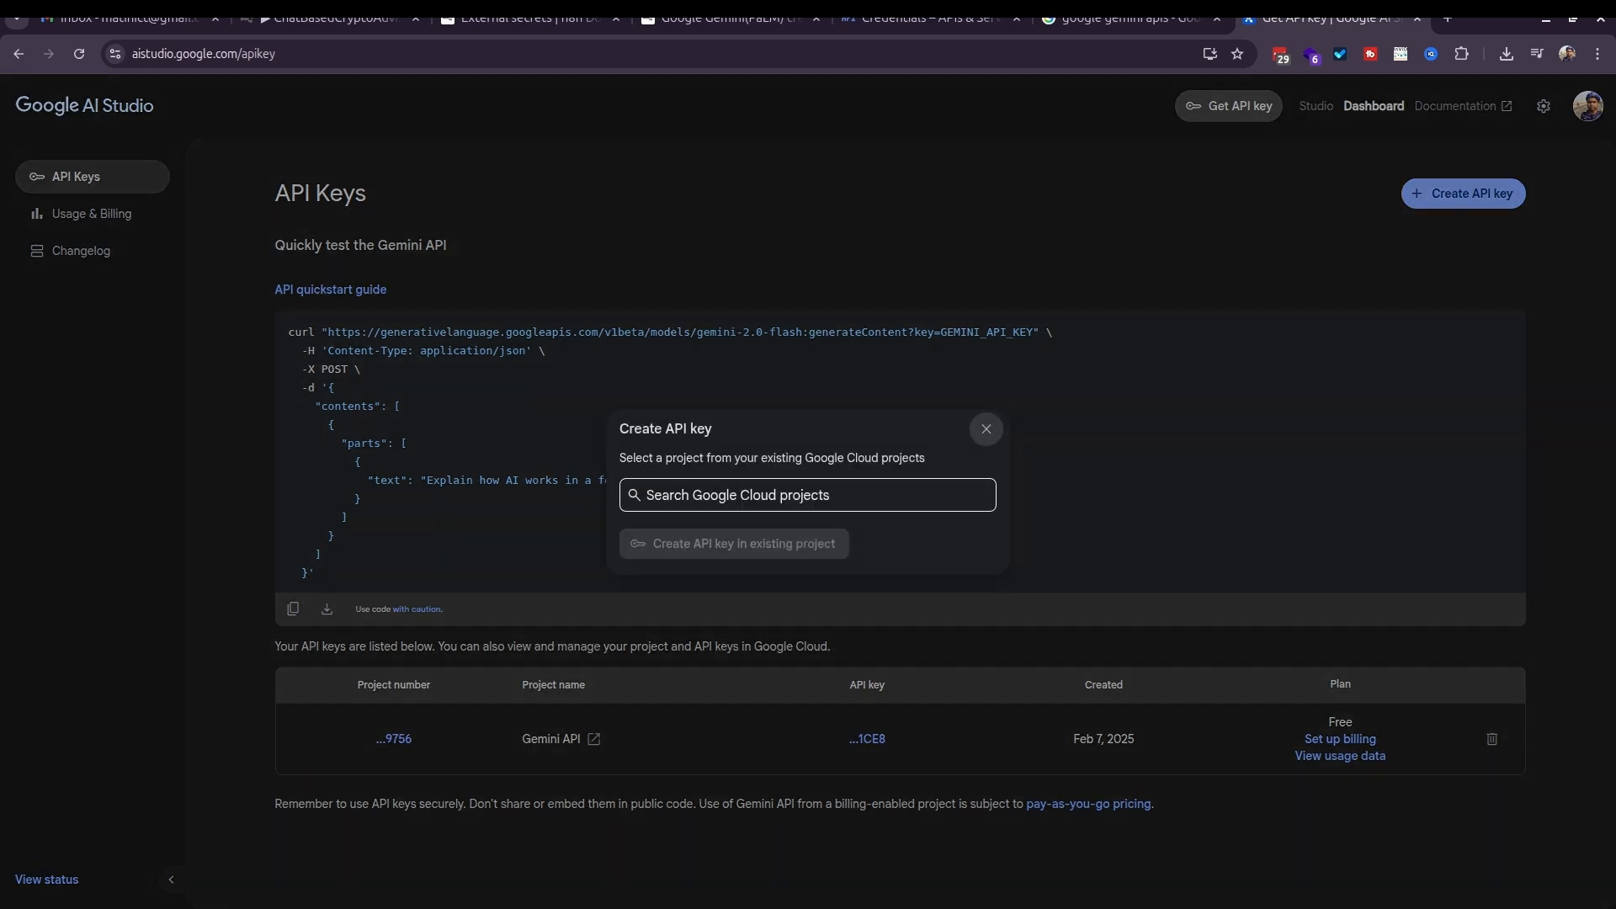
key(Return)
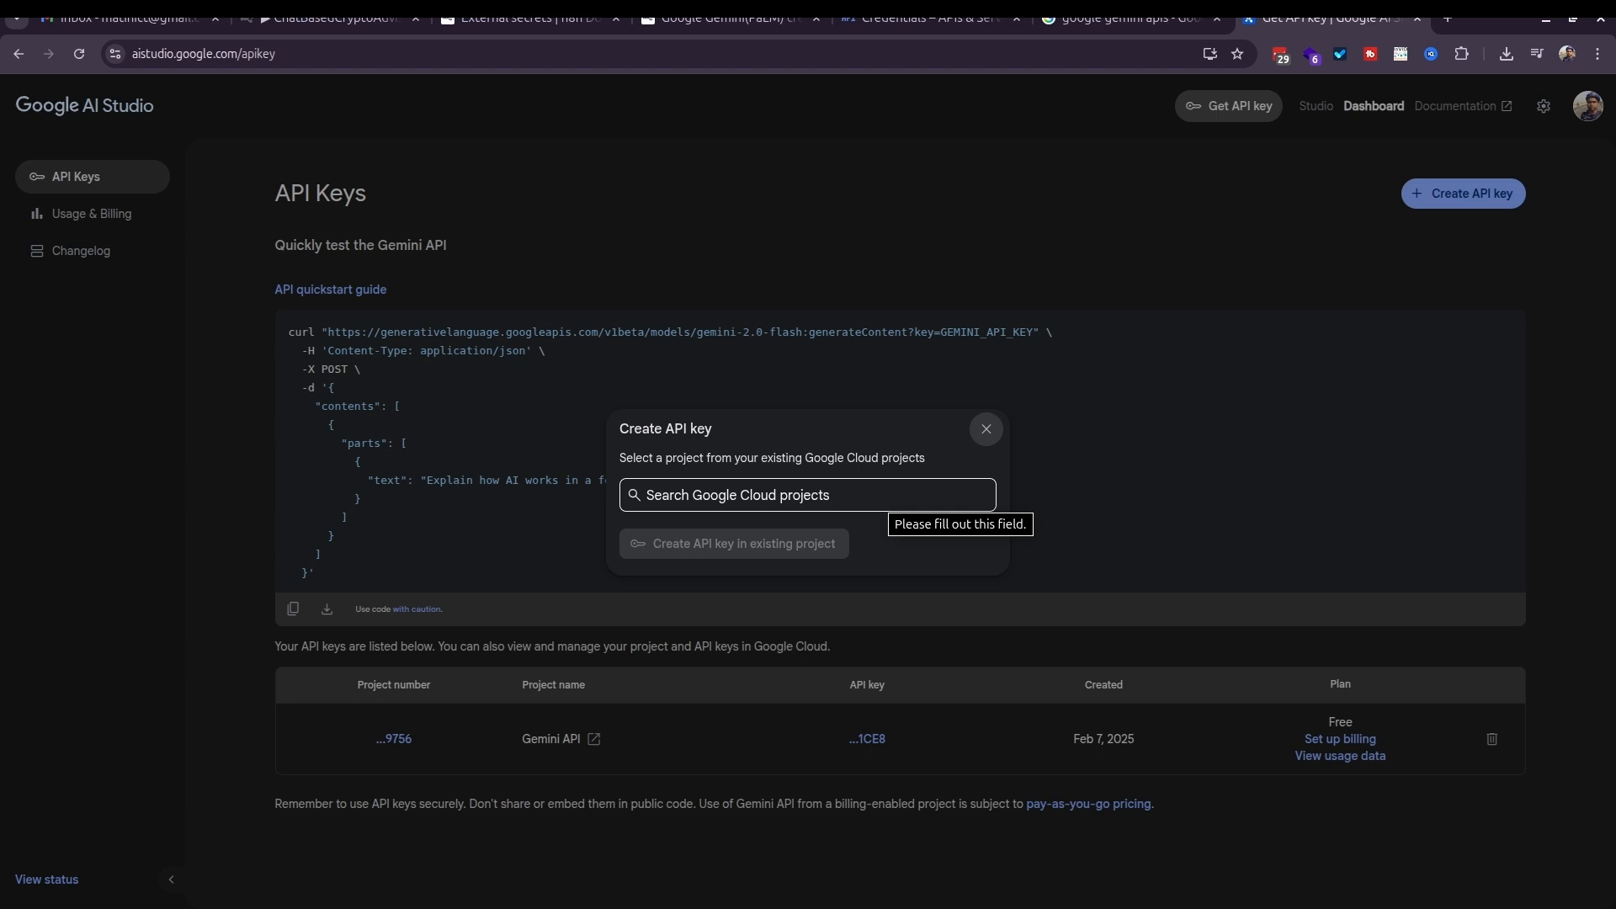
click(879, 499)
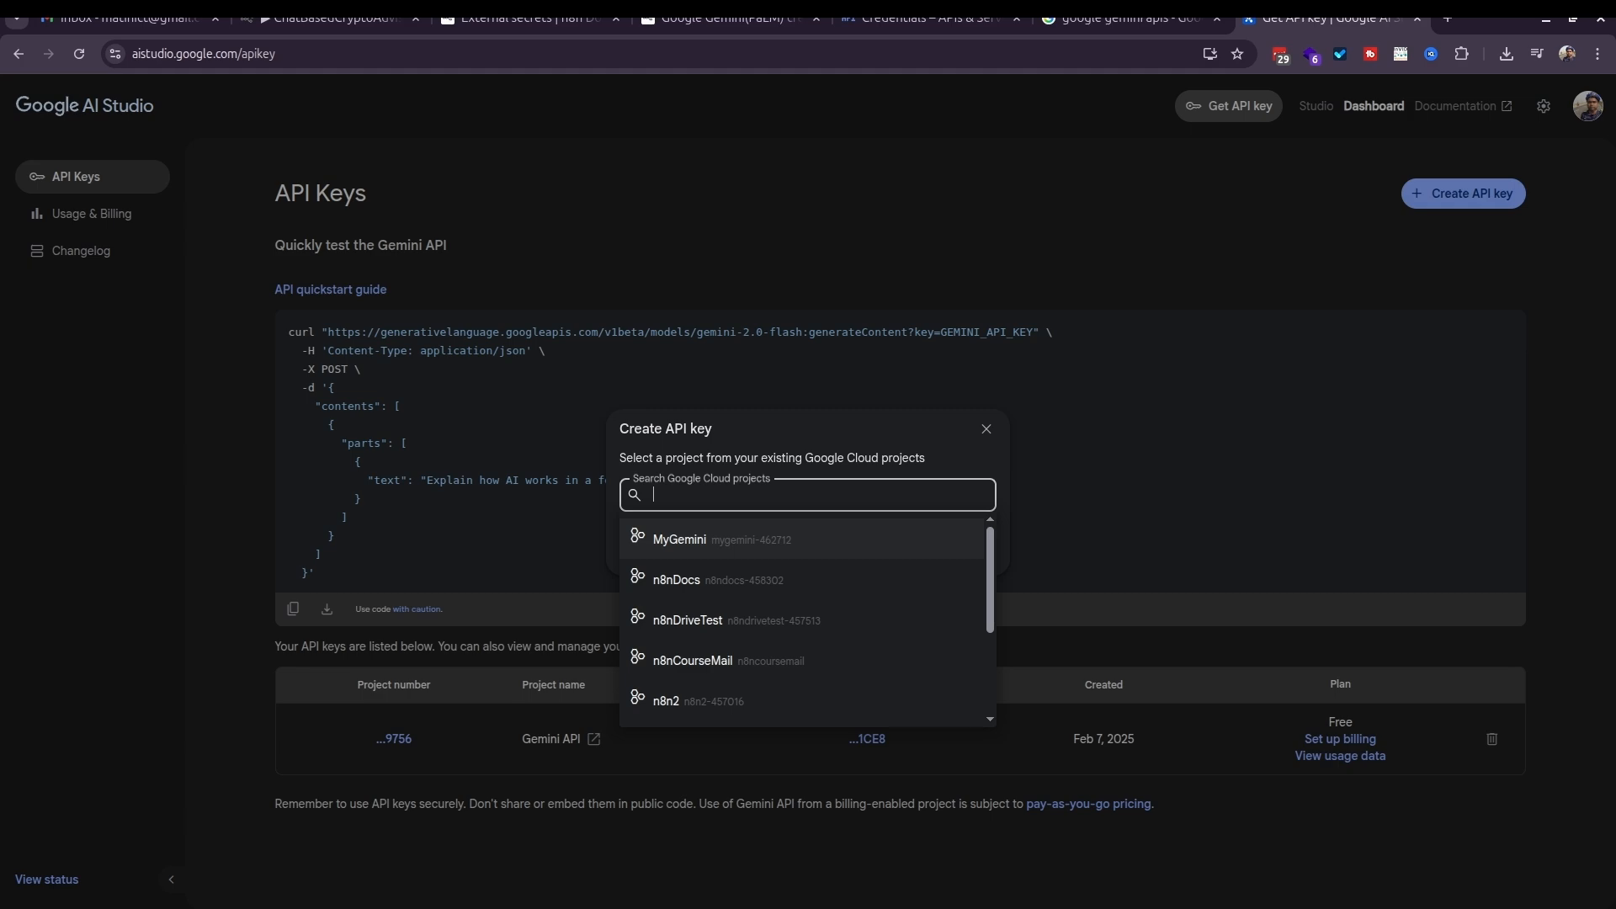
click(715, 539)
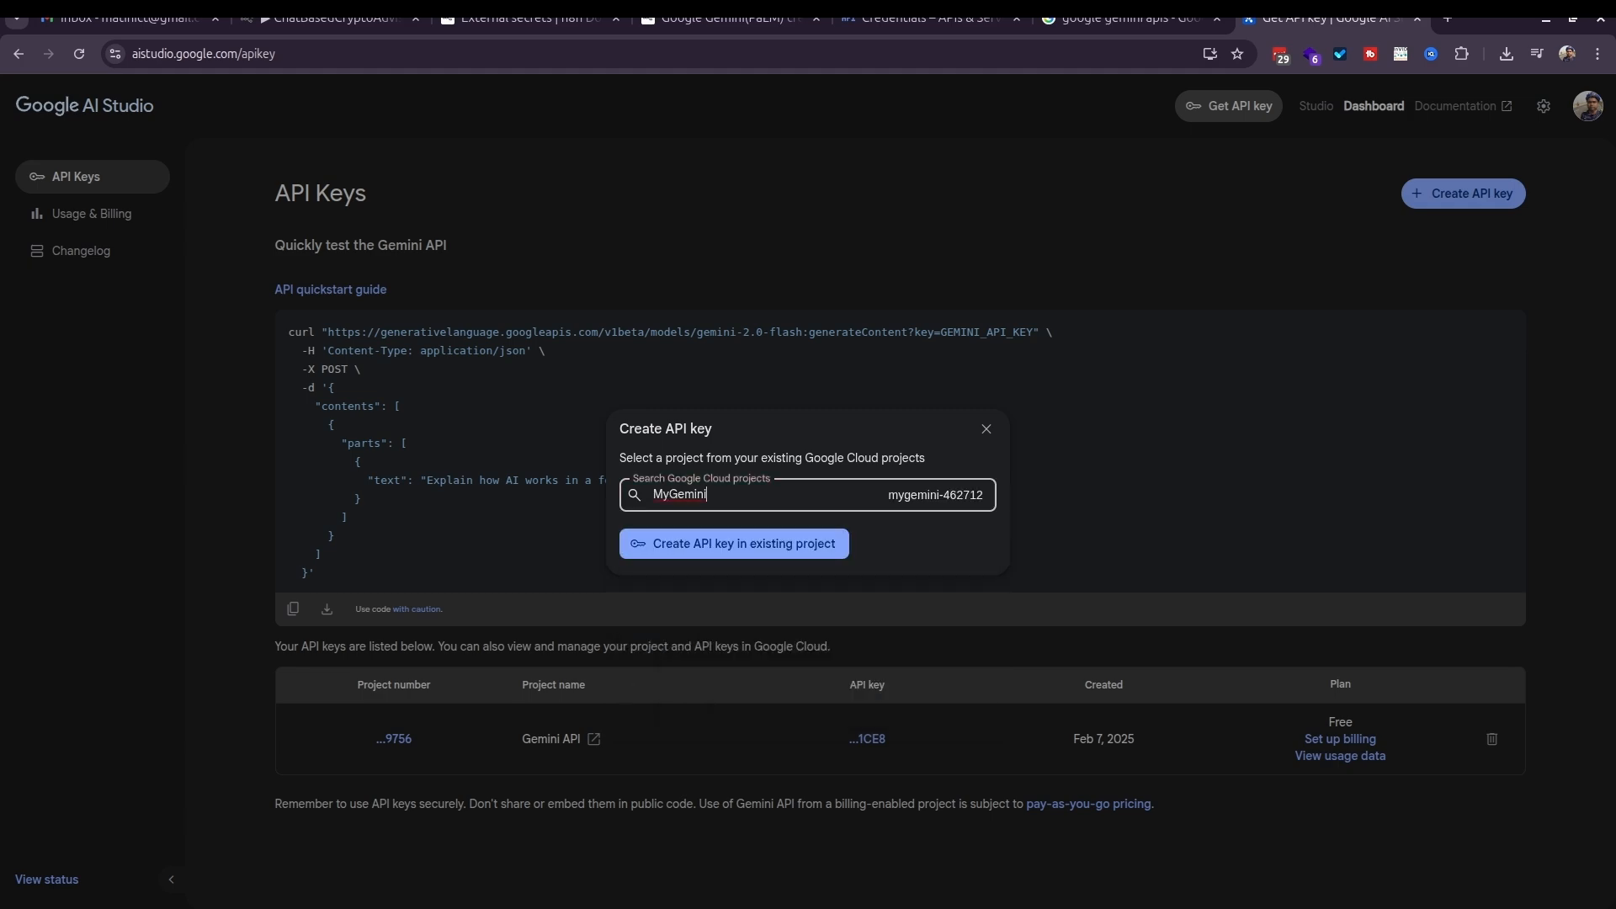
click(716, 543)
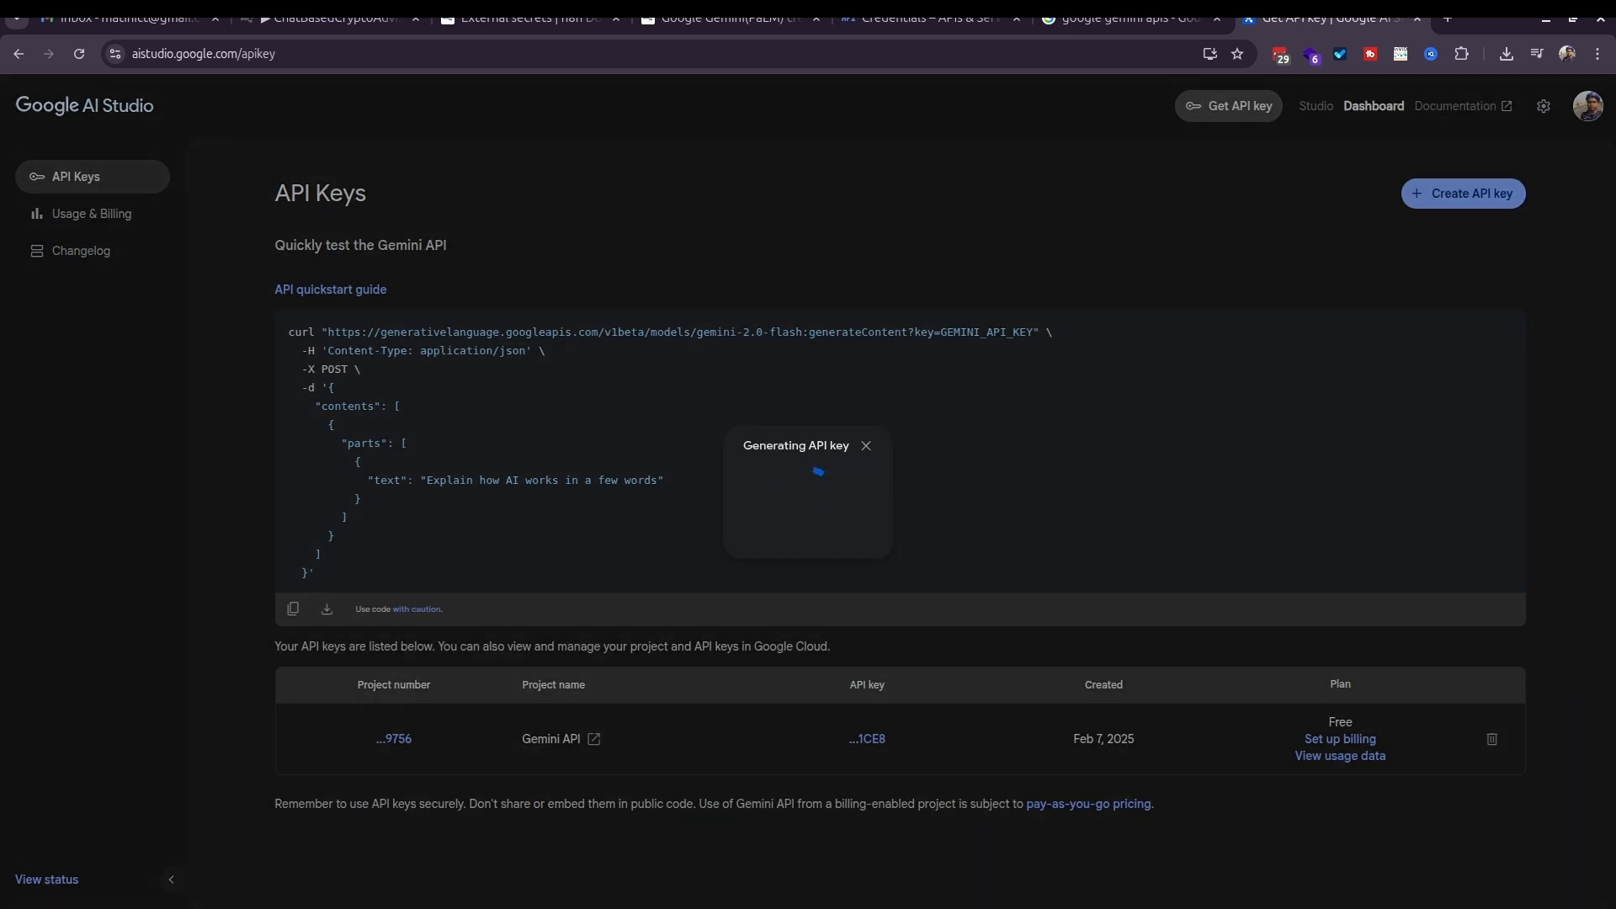
click(828, 515)
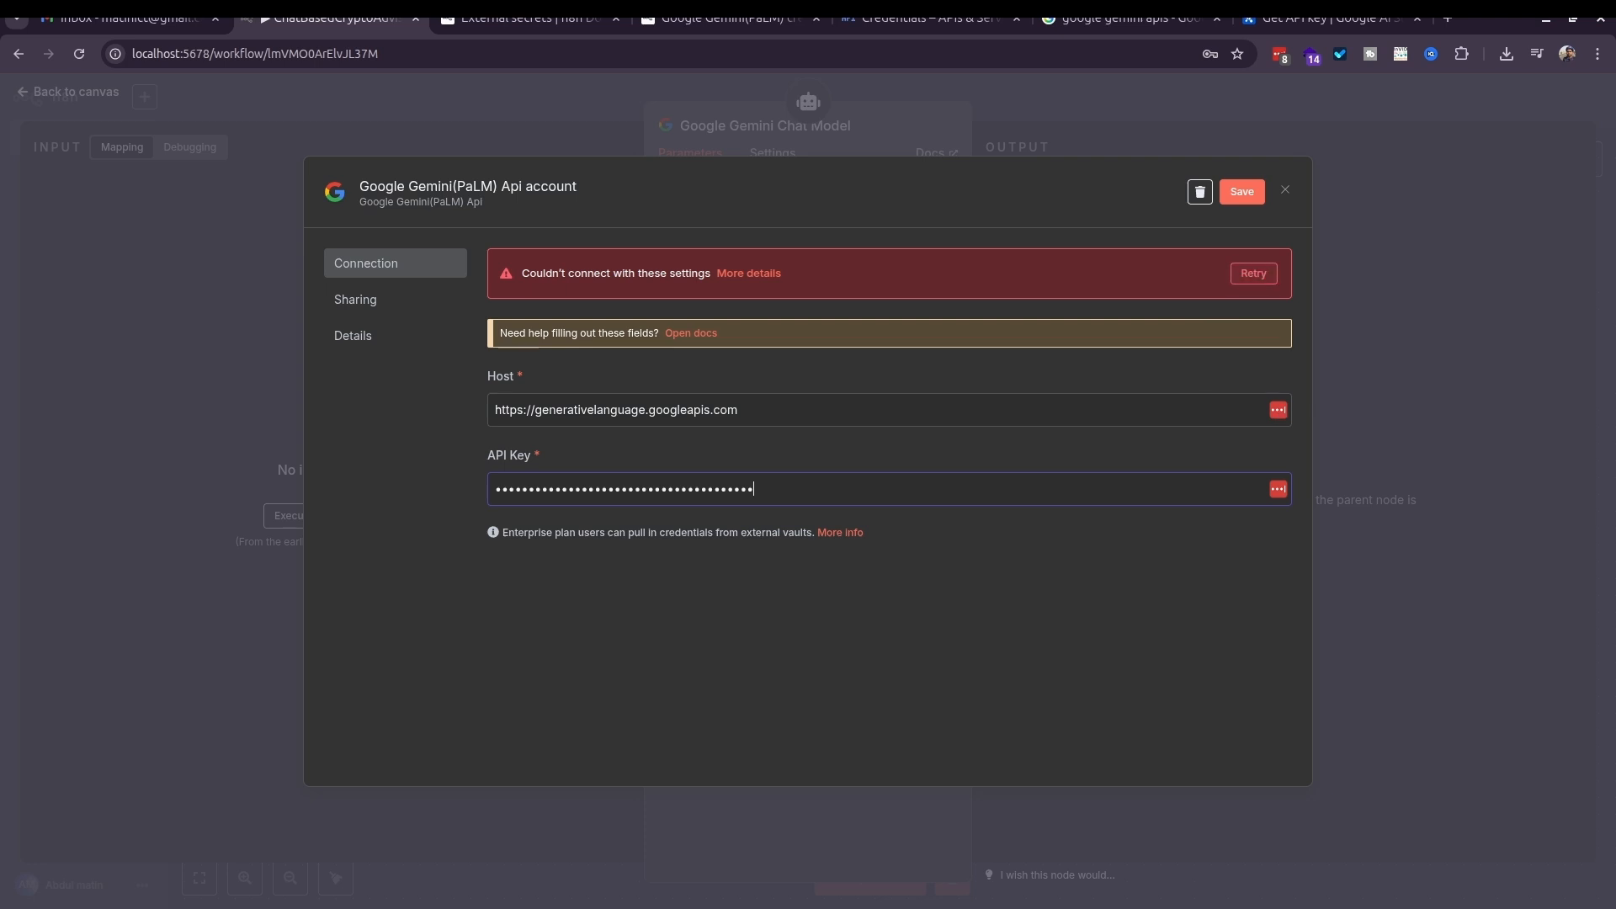
Save the Google Gemini(PaLM) Api credential in n8n with the new API key, and dismiss the LastPass offer to store it.
click(1241, 192)
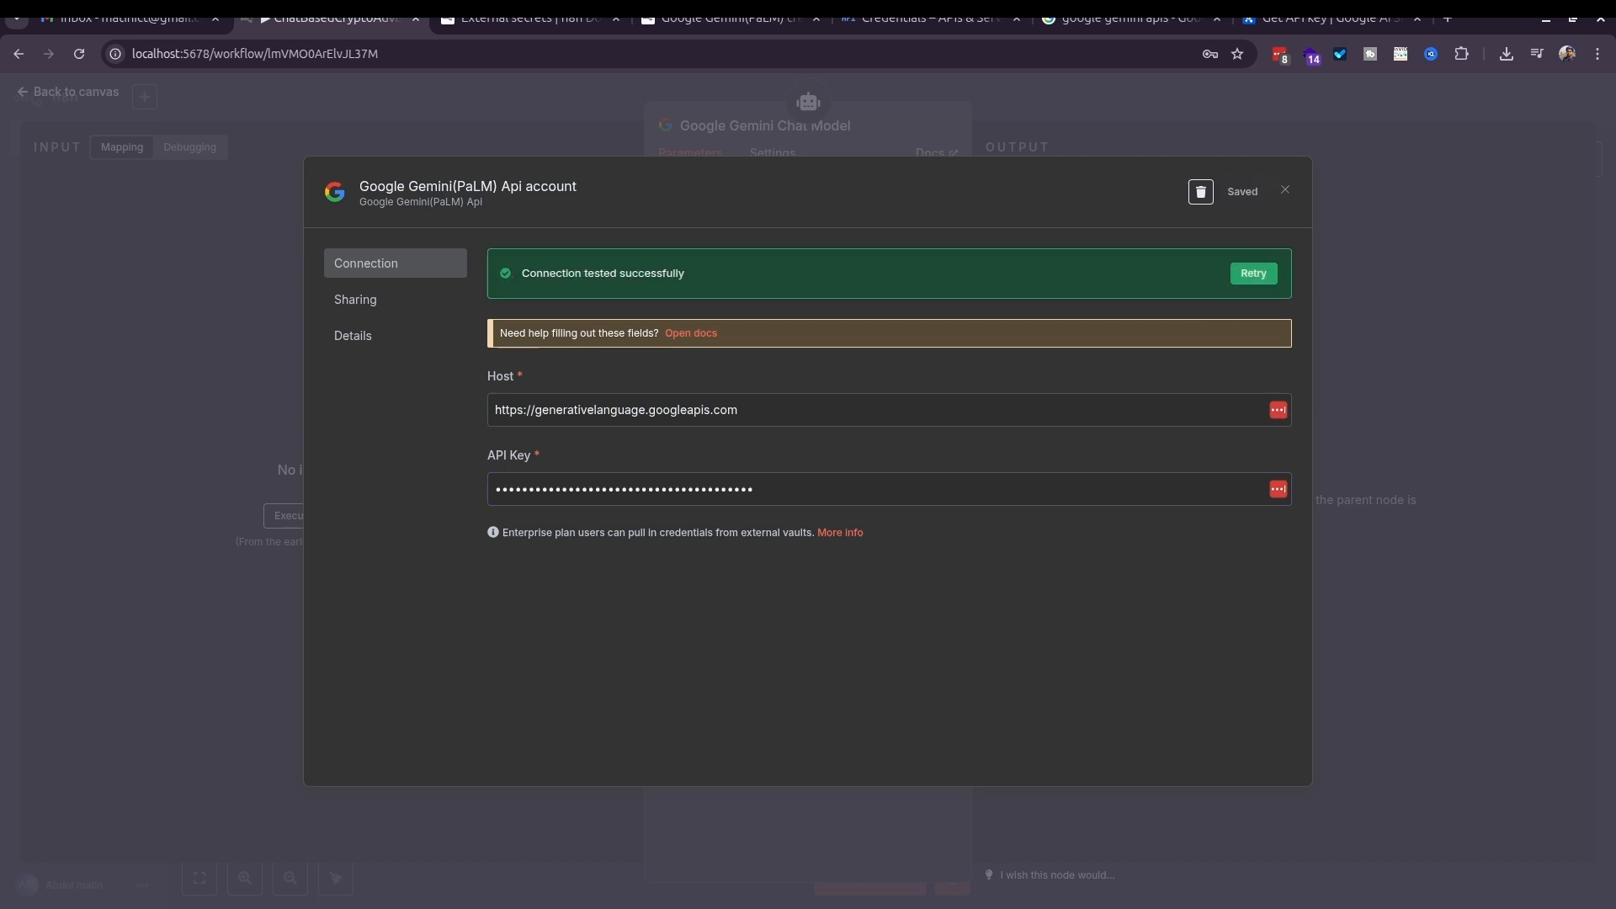
click(1285, 191)
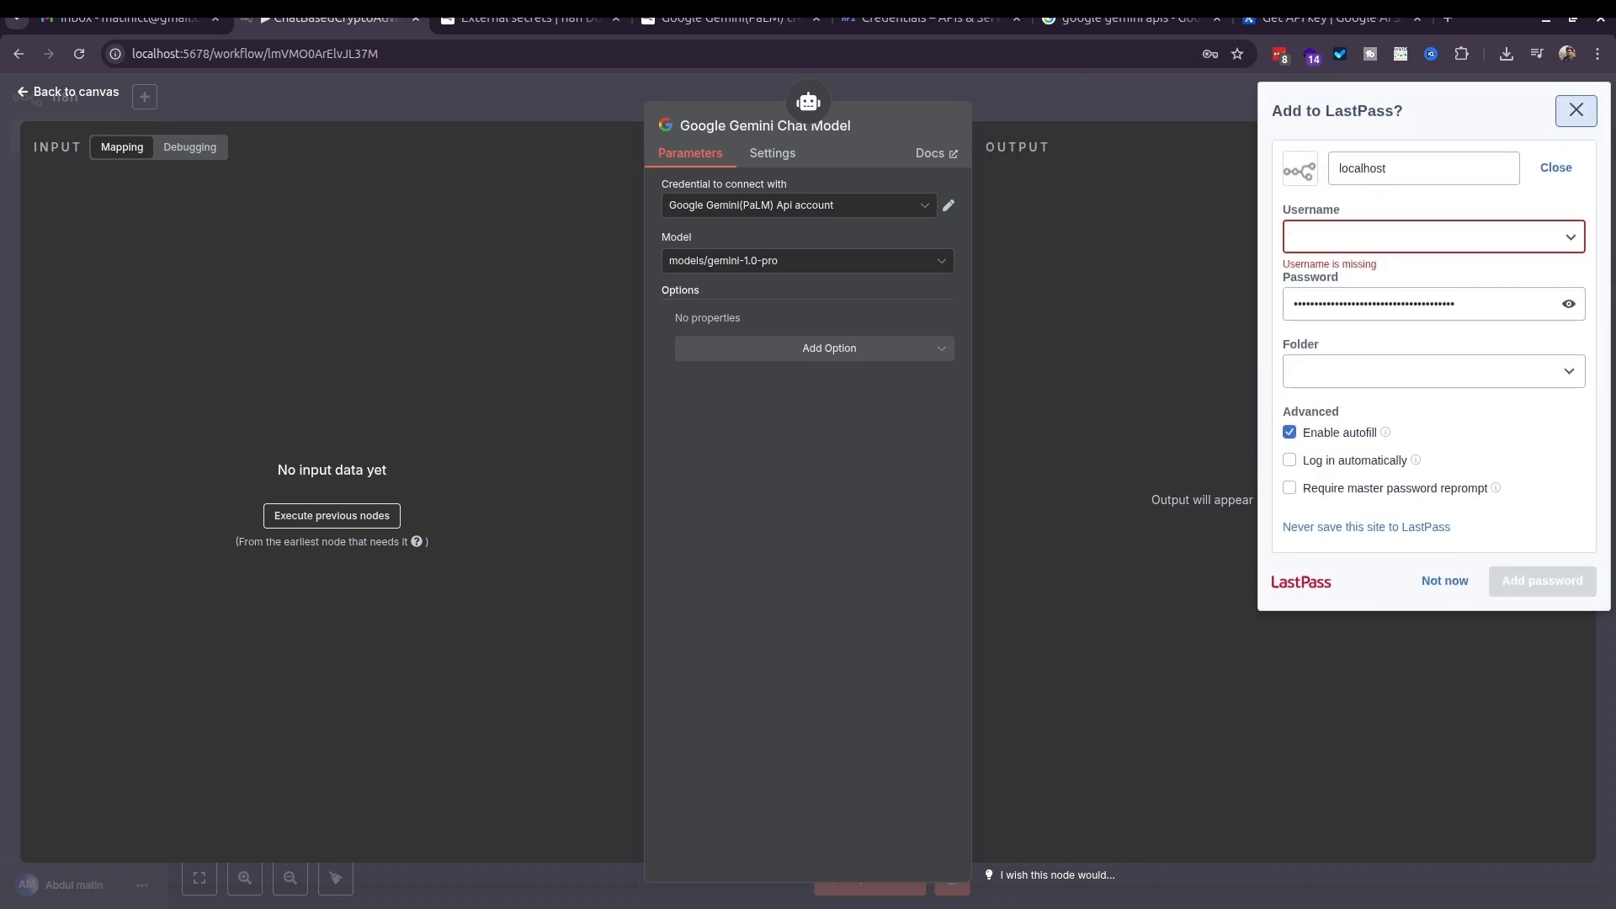
click(1577, 111)
click(1221, 99)
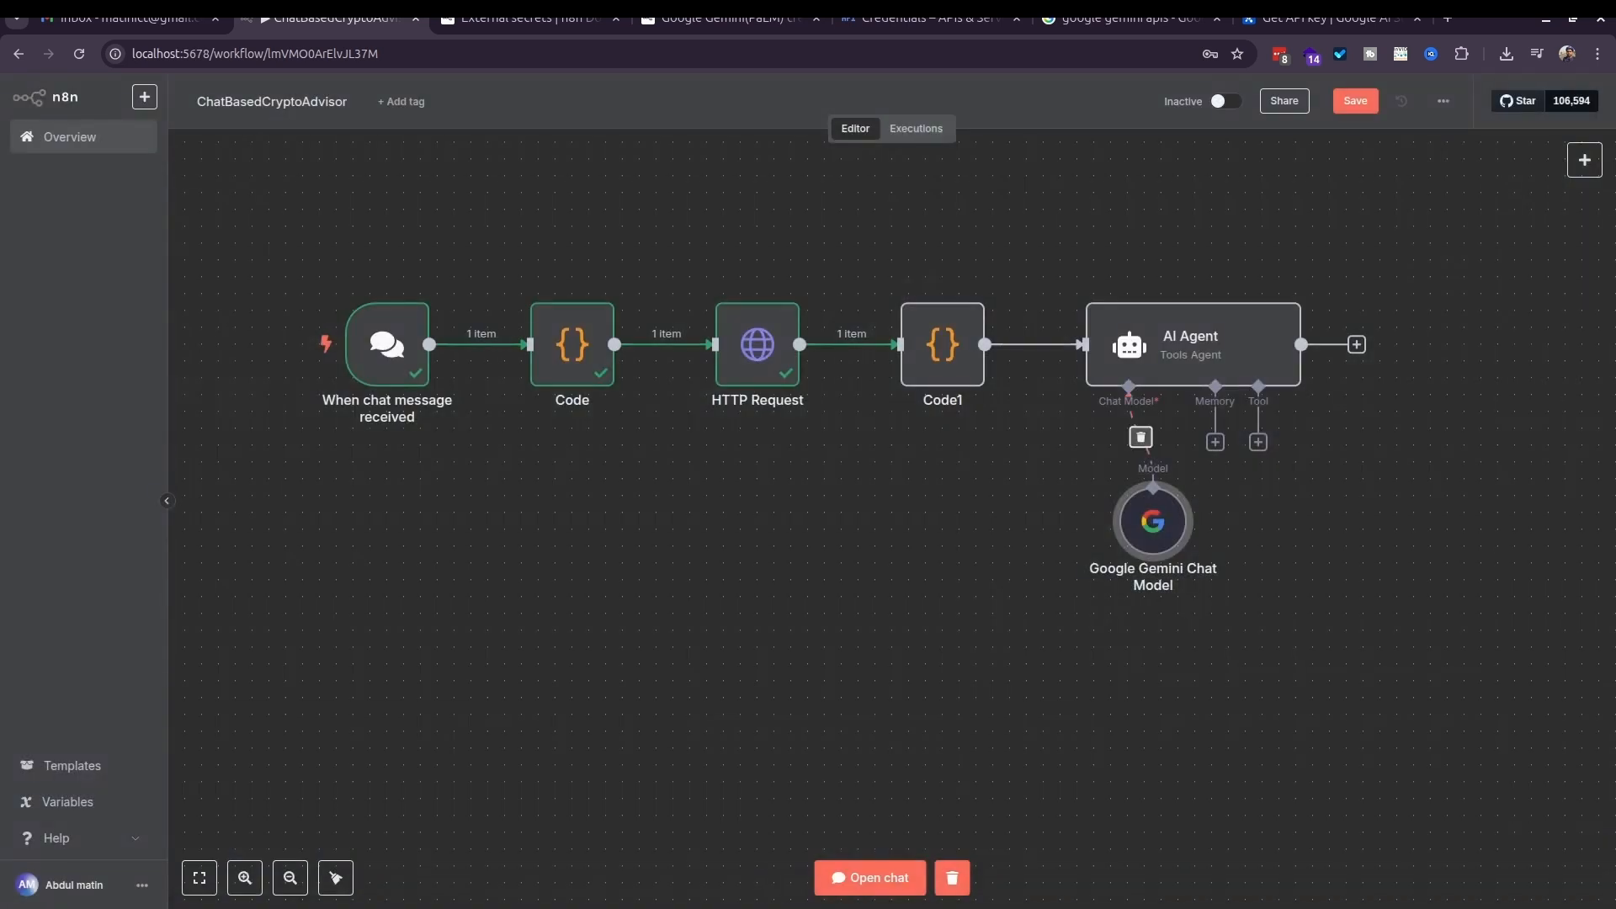
Shift the Google Gemini Chat Model node further left below the AI Agent and set its model to models/gemini-1.5-flash.
drag(1153, 520, 1052, 520)
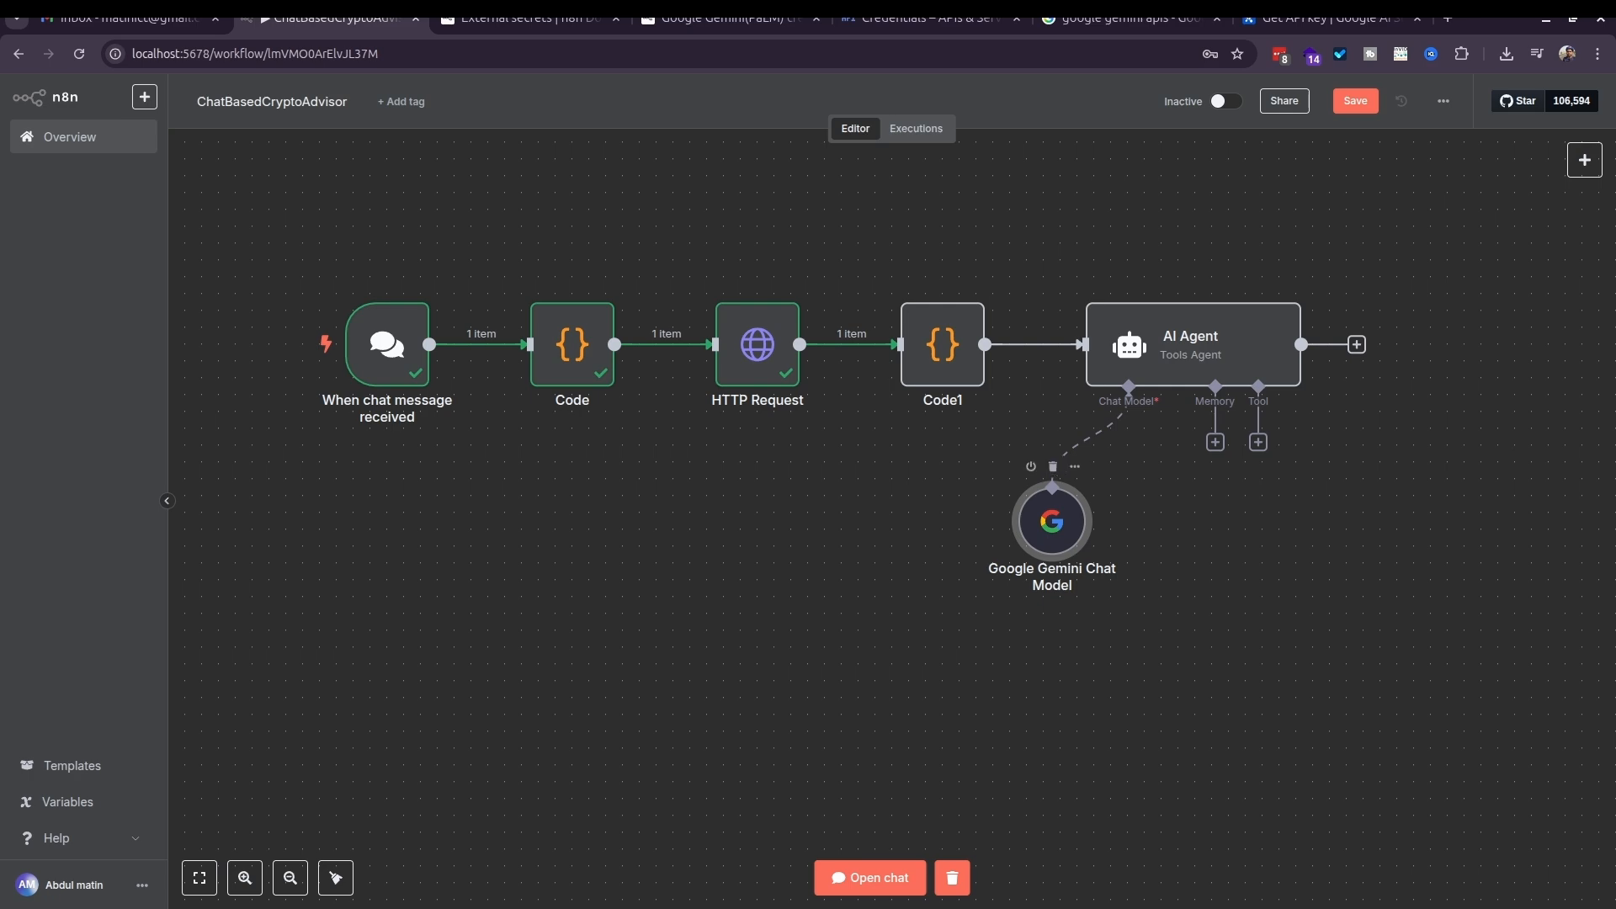
double_click(1052, 522)
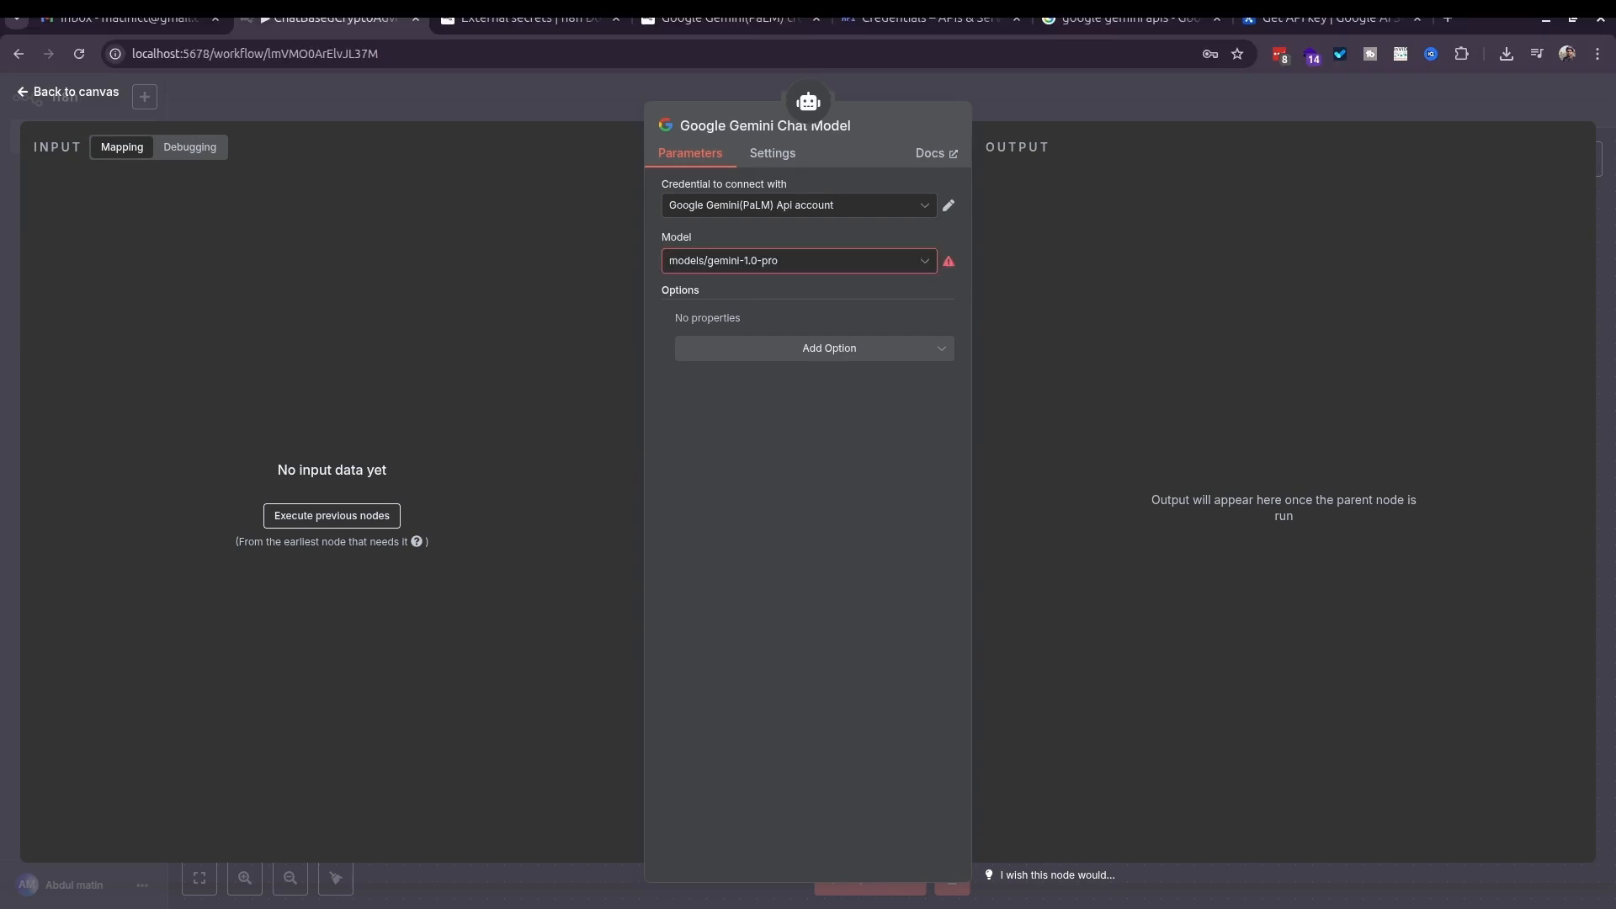
click(800, 261)
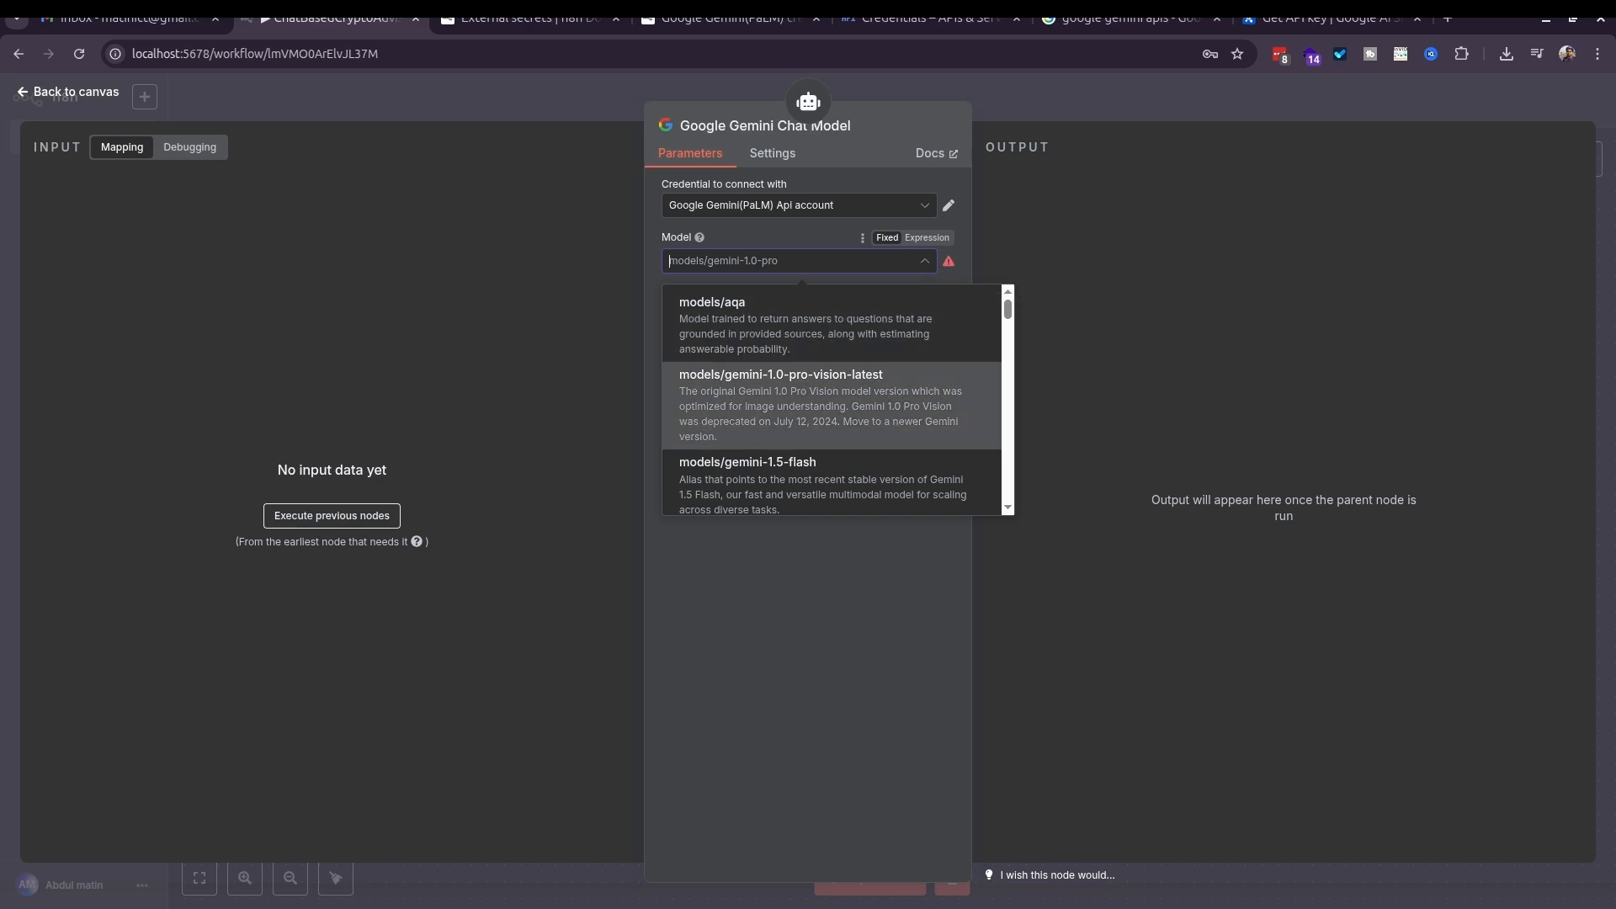
scroll(833, 383, down, 3)
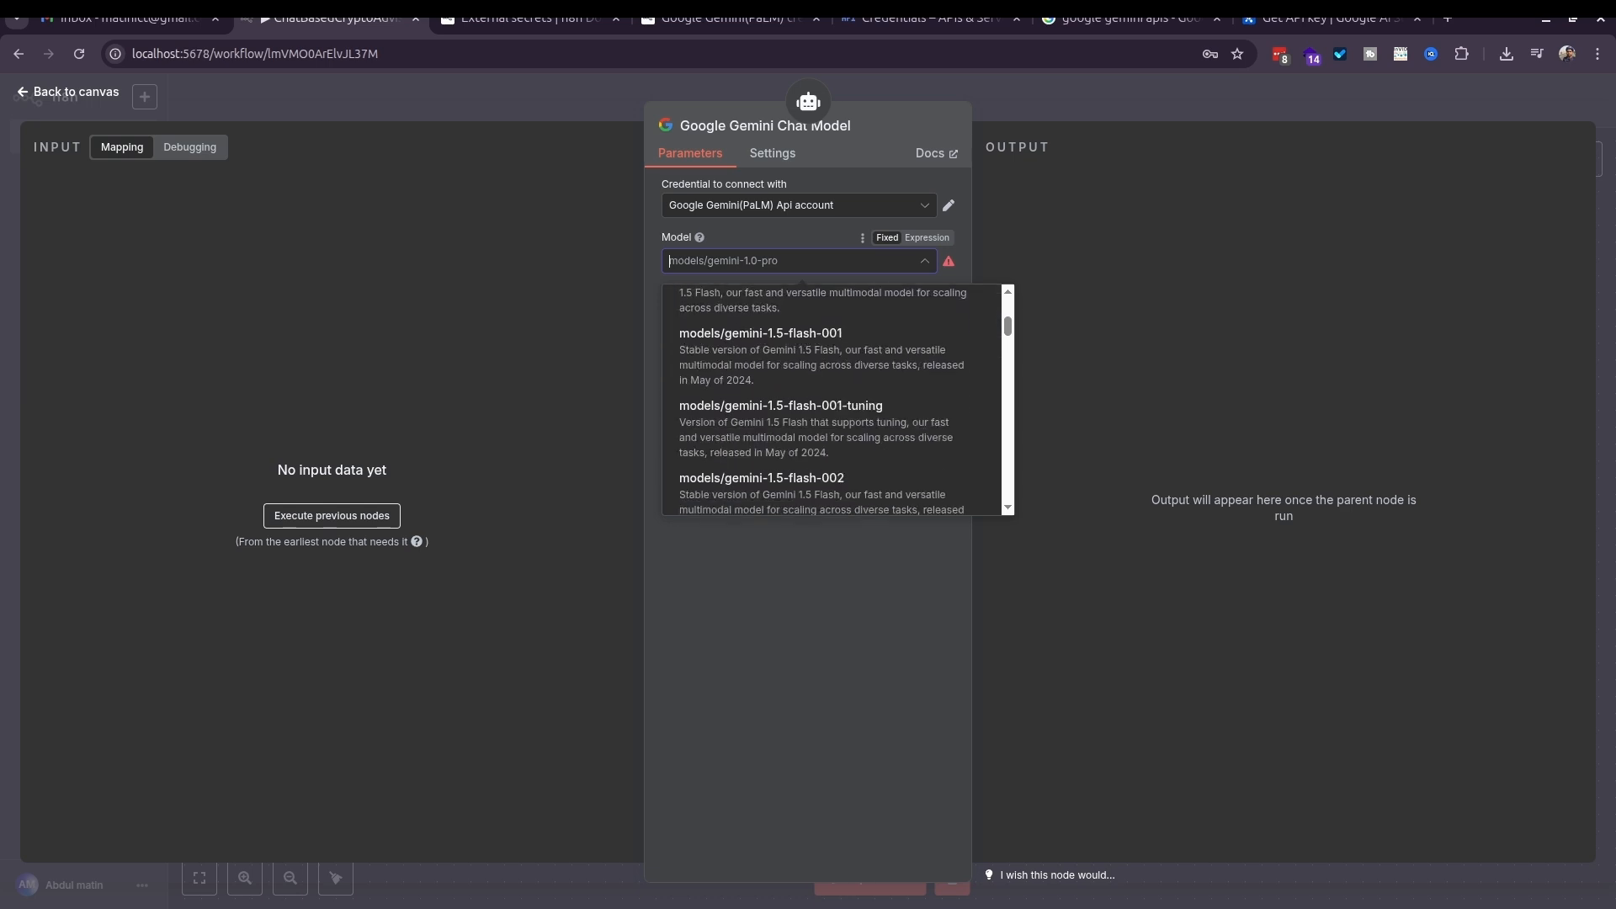
scroll(833, 379, up, 3)
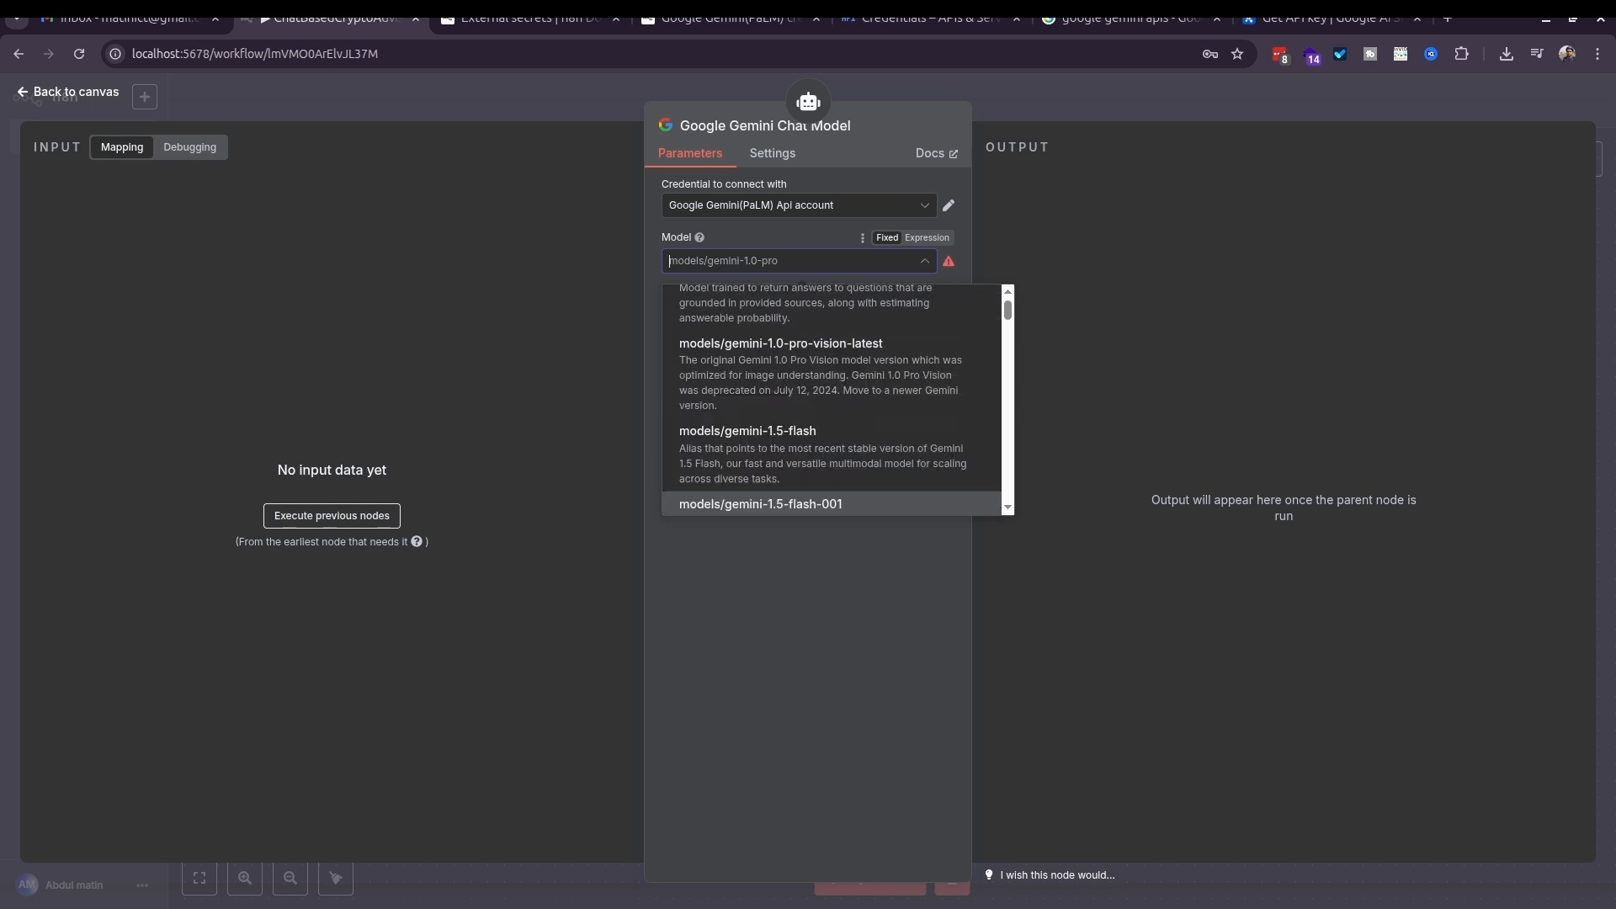
click(822, 484)
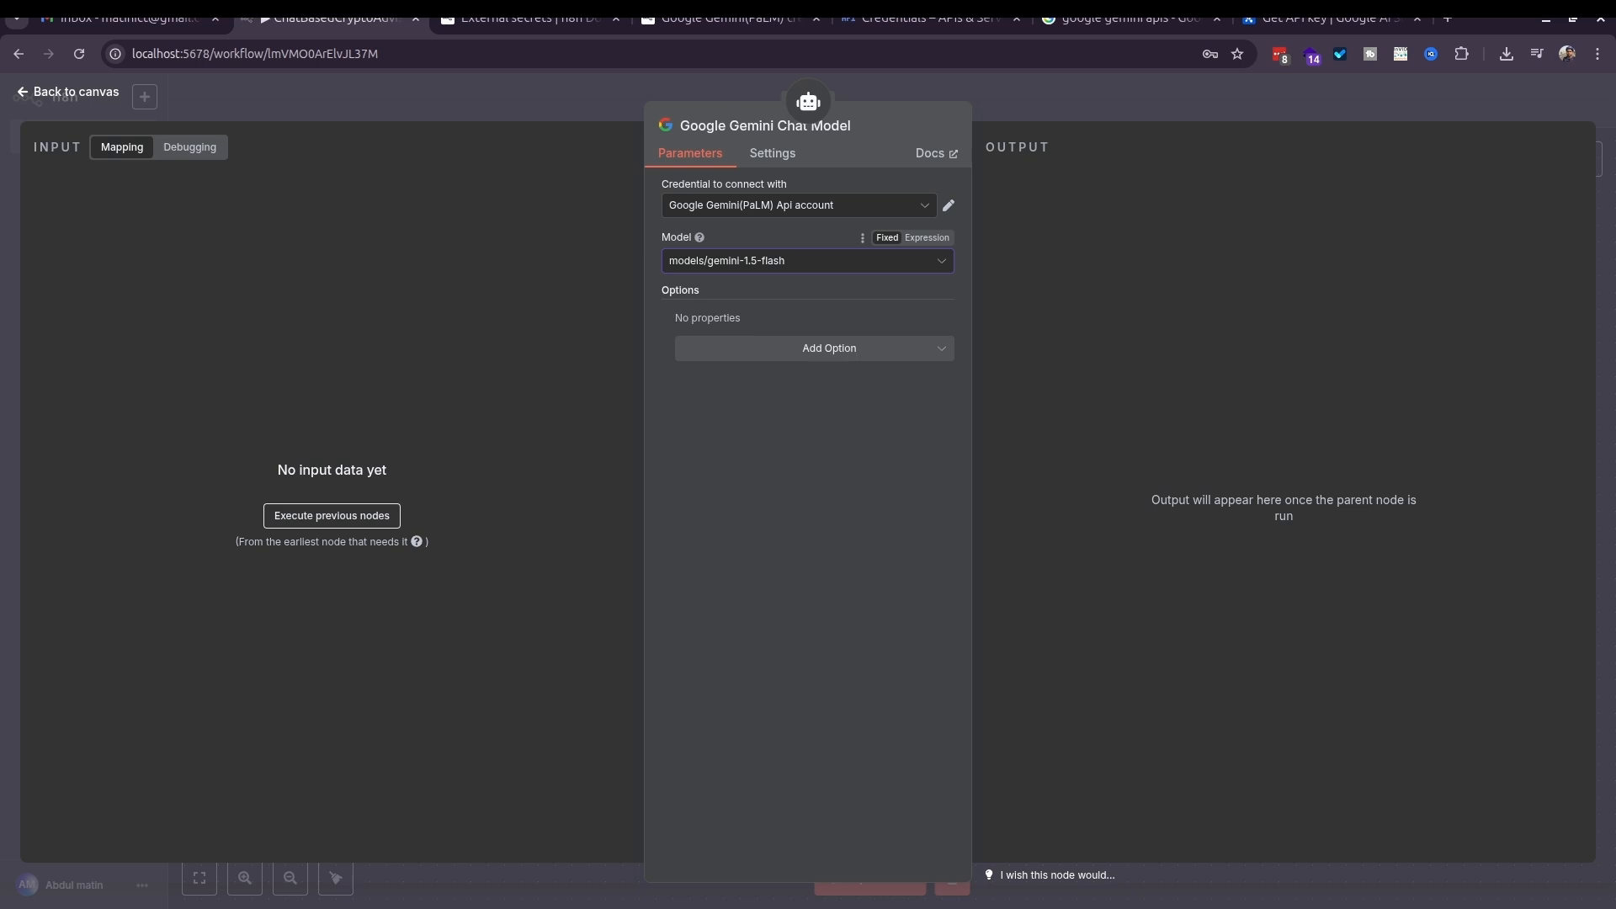
key(Escape)
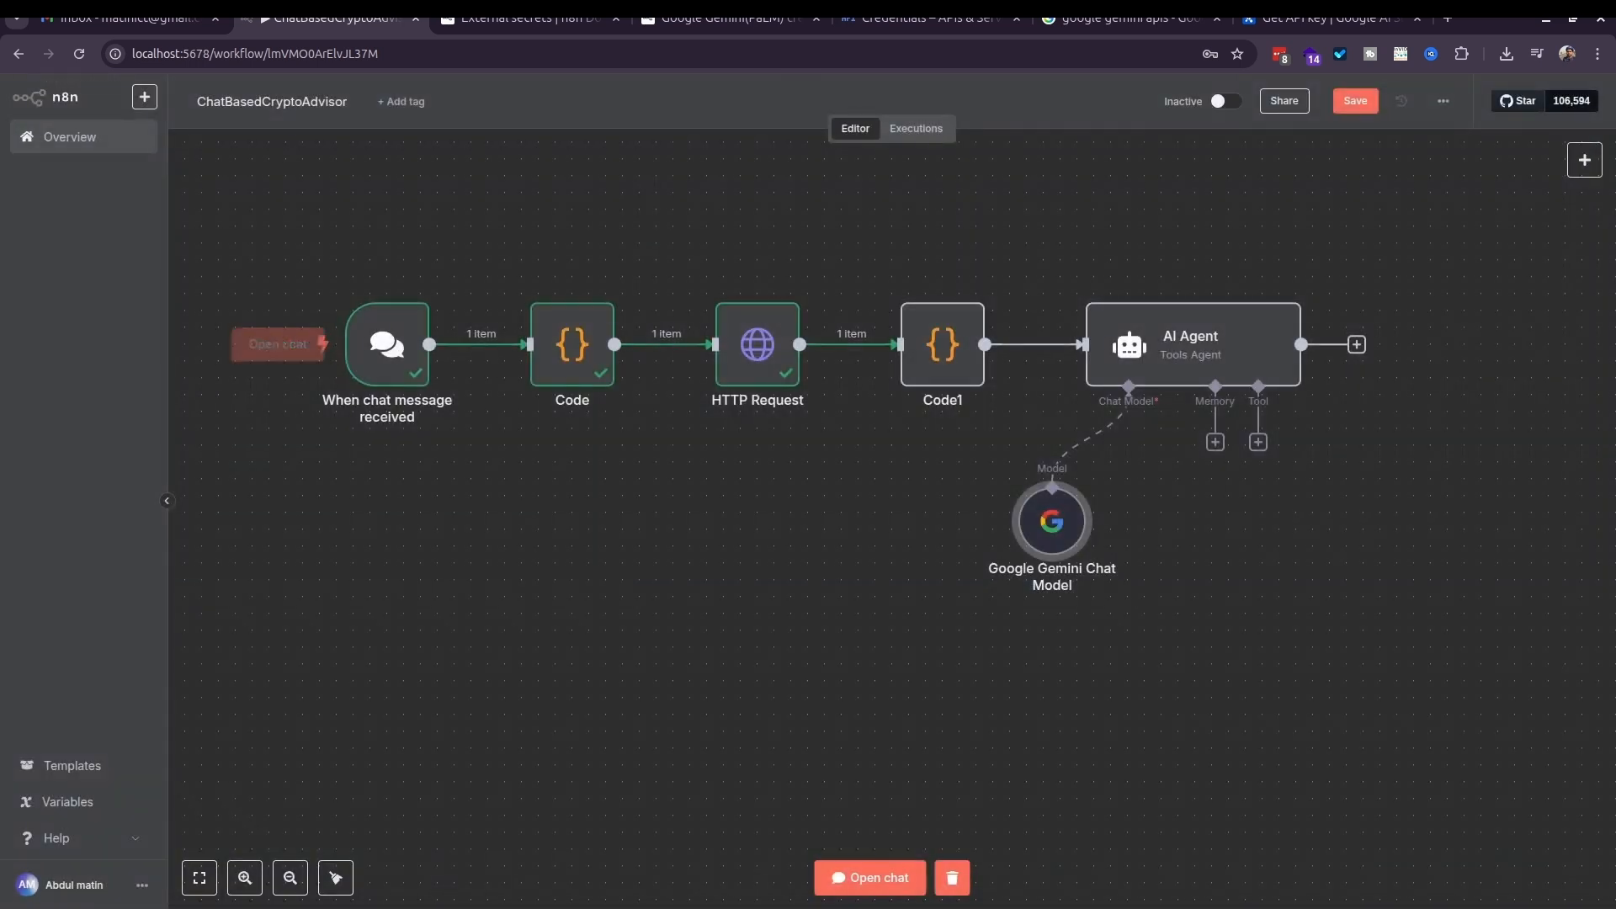
Rearrange the workflow canvas by shifting the Google Gemini Chat Model, Code and HTTP Request nodes to the left.
drag(1035, 521, 1018, 521)
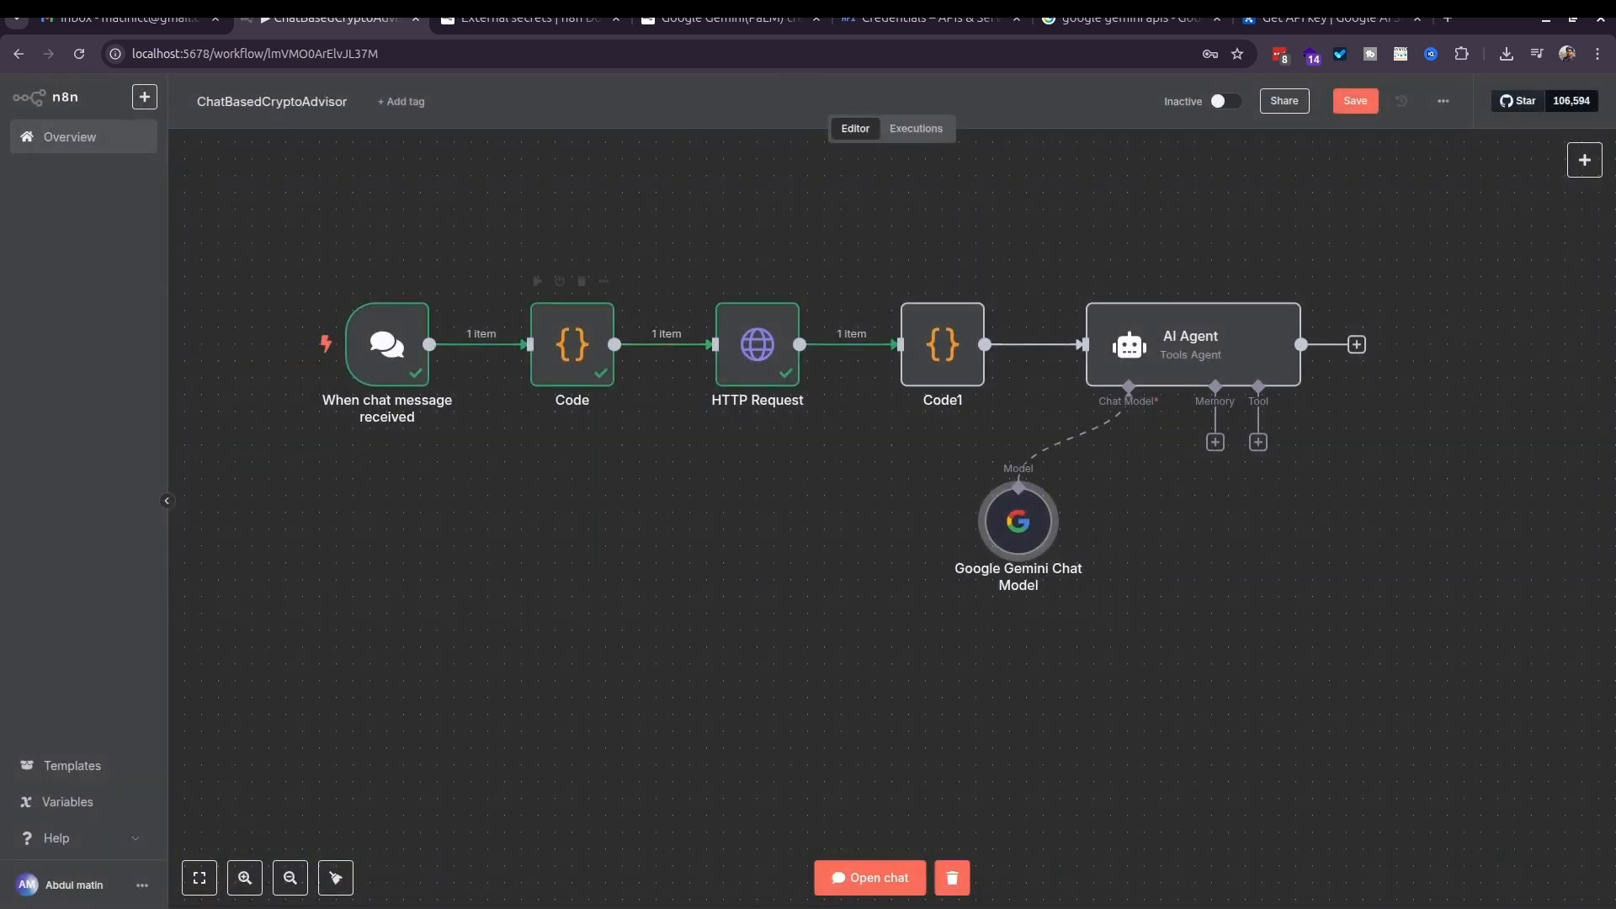
drag(573, 344, 538, 344)
drag(757, 344, 674, 345)
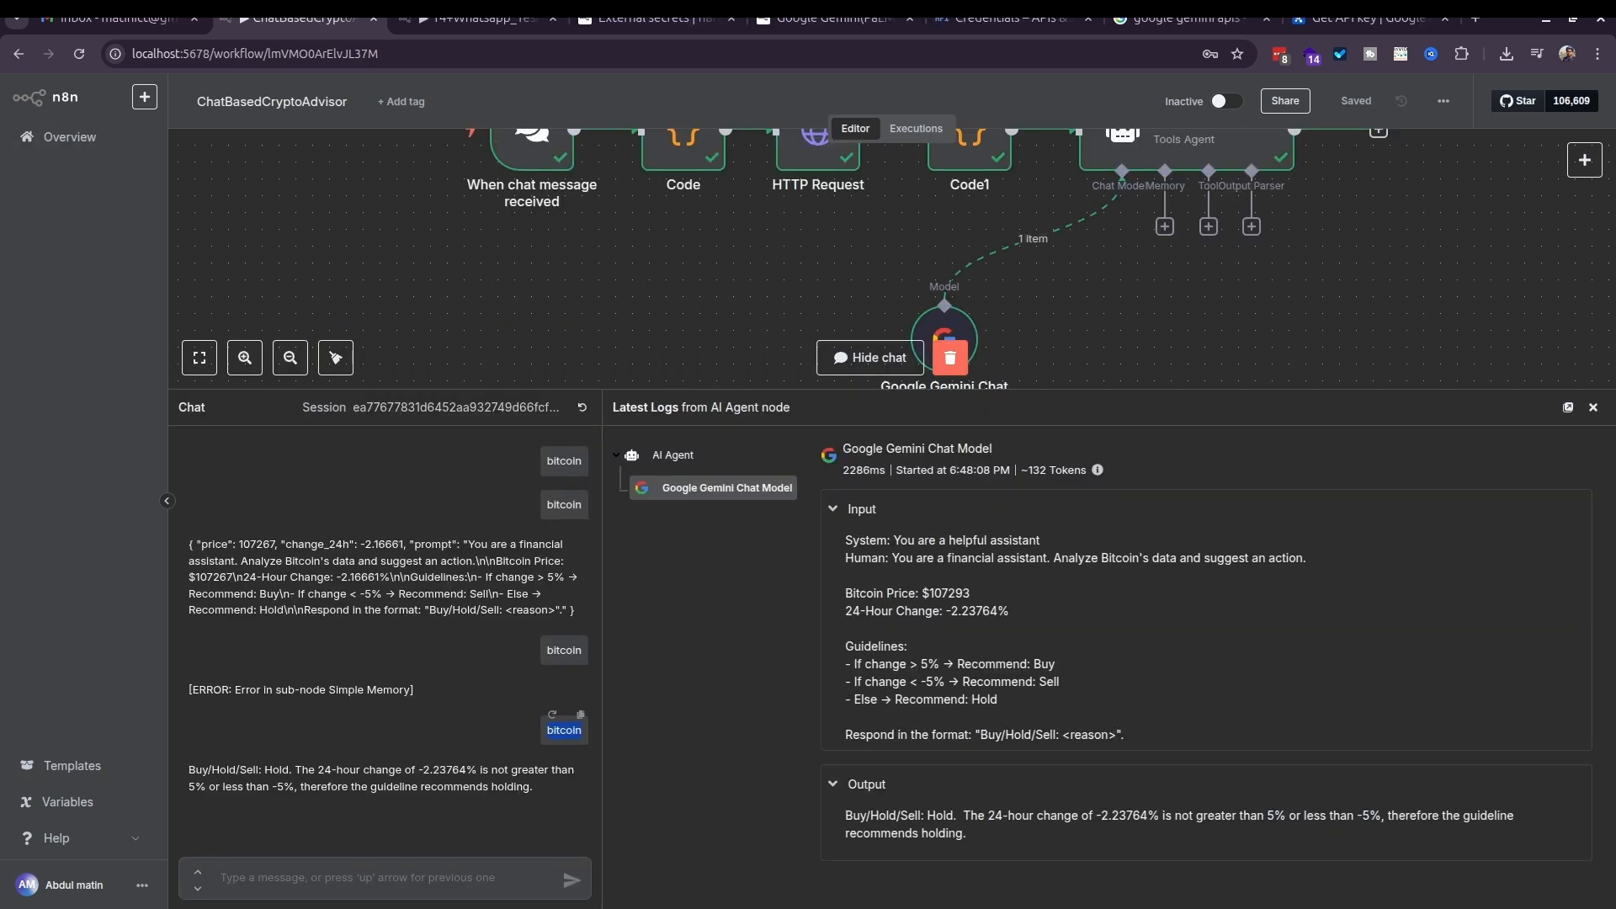
Test the workflow by resending the previous message "bitcoin" in the chat.
click(378, 878)
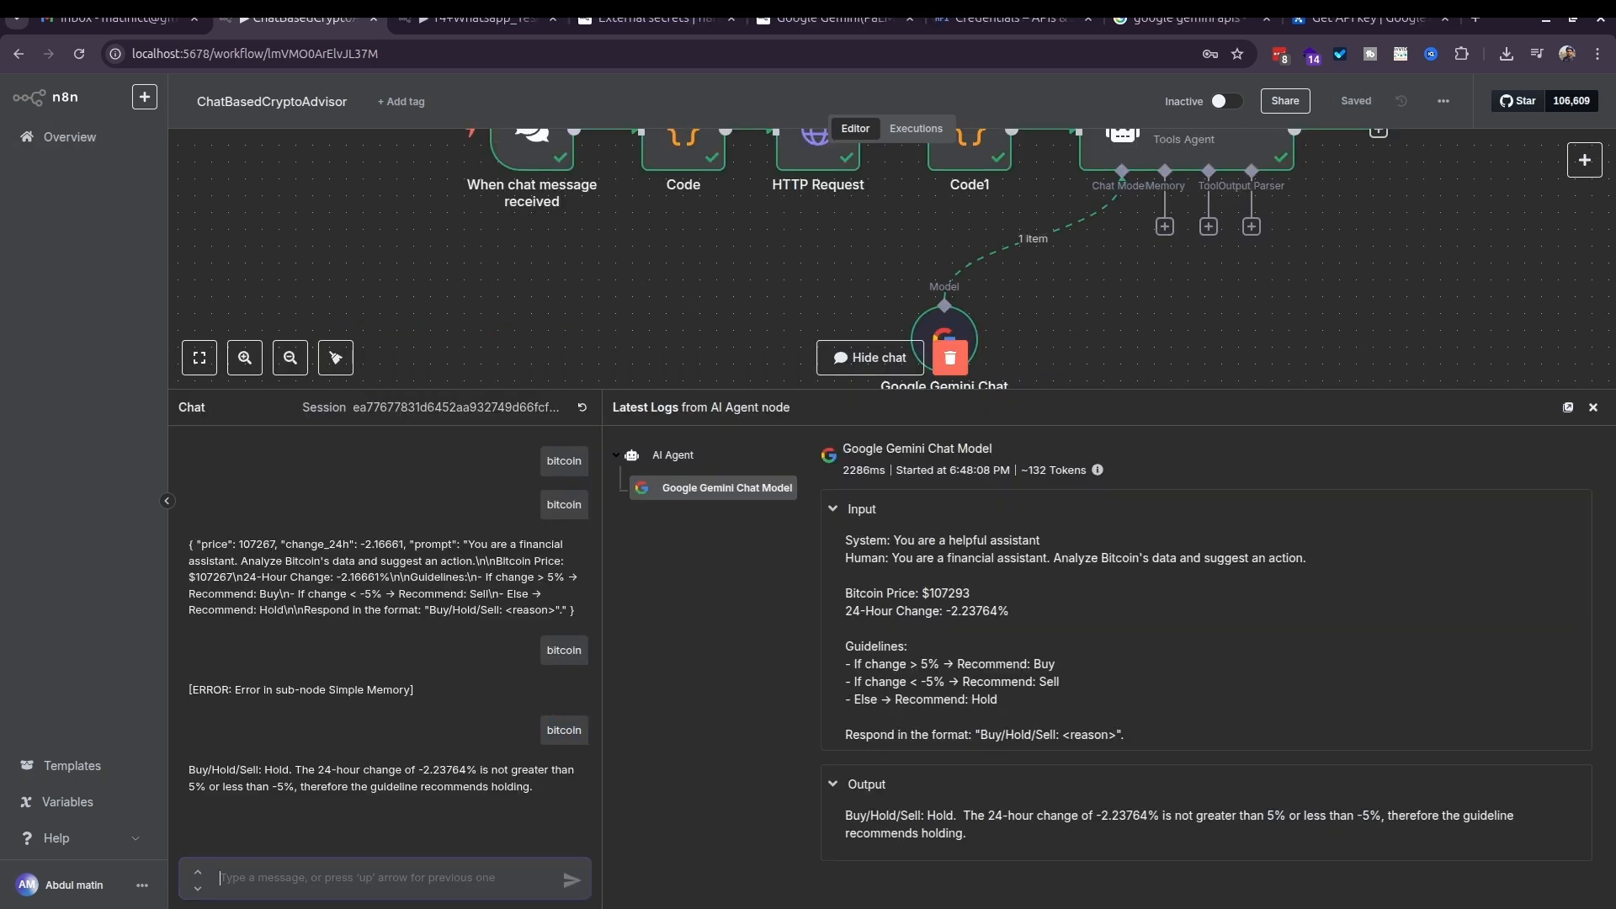
key(Up)
key(Return)
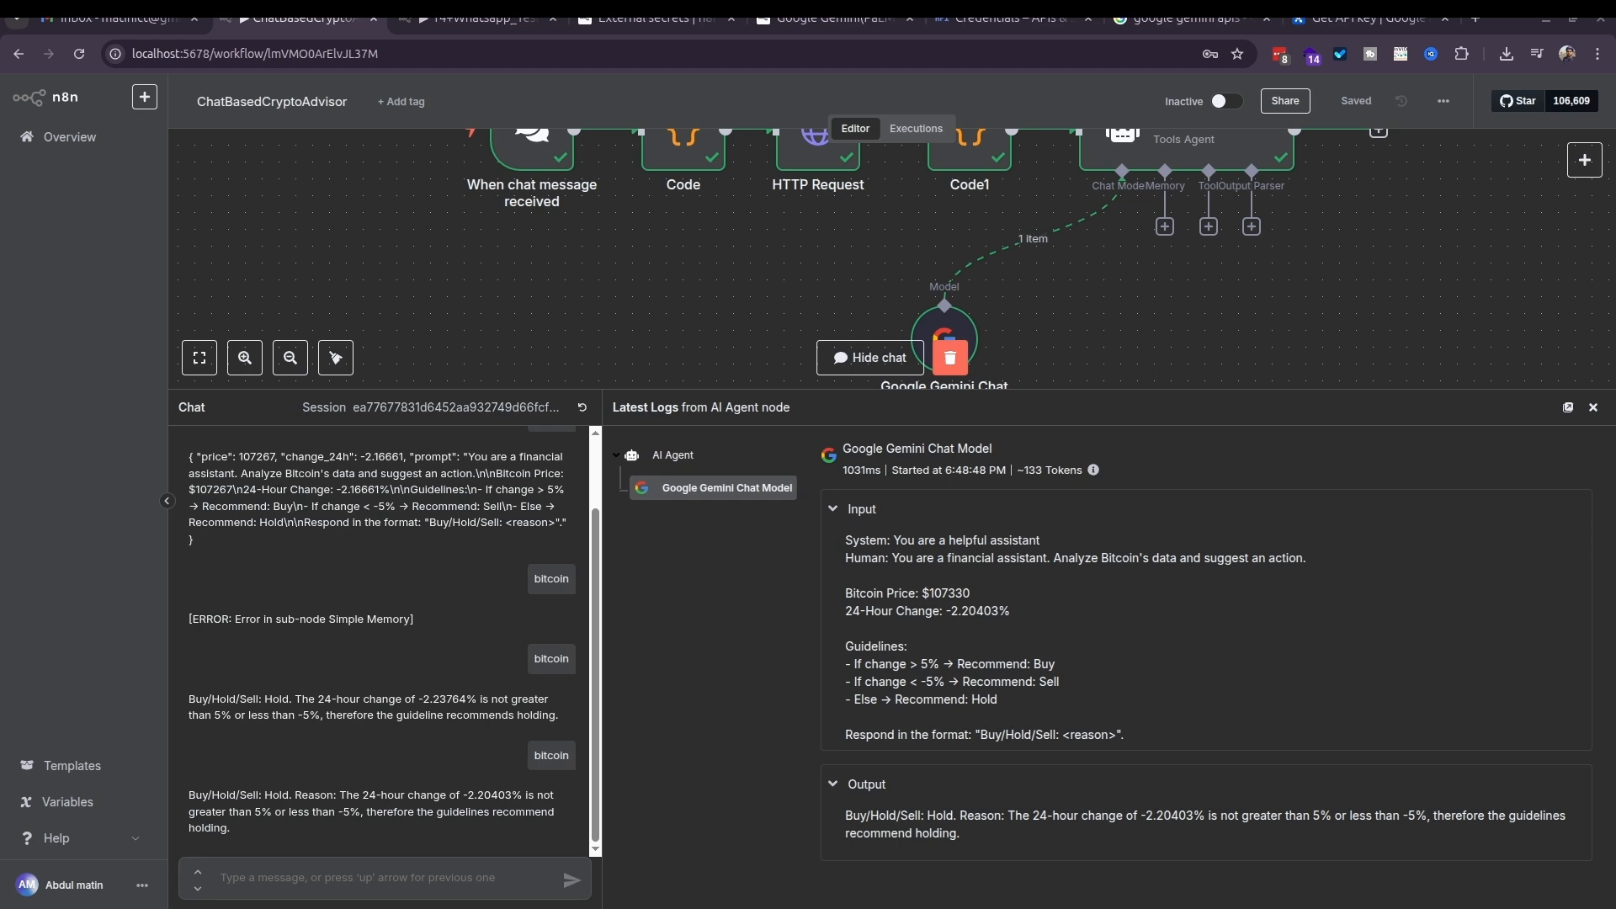
Send "ethereum" in the chat and highlight the price label in the Gemini Chat Model's input log.
text(ethereum)
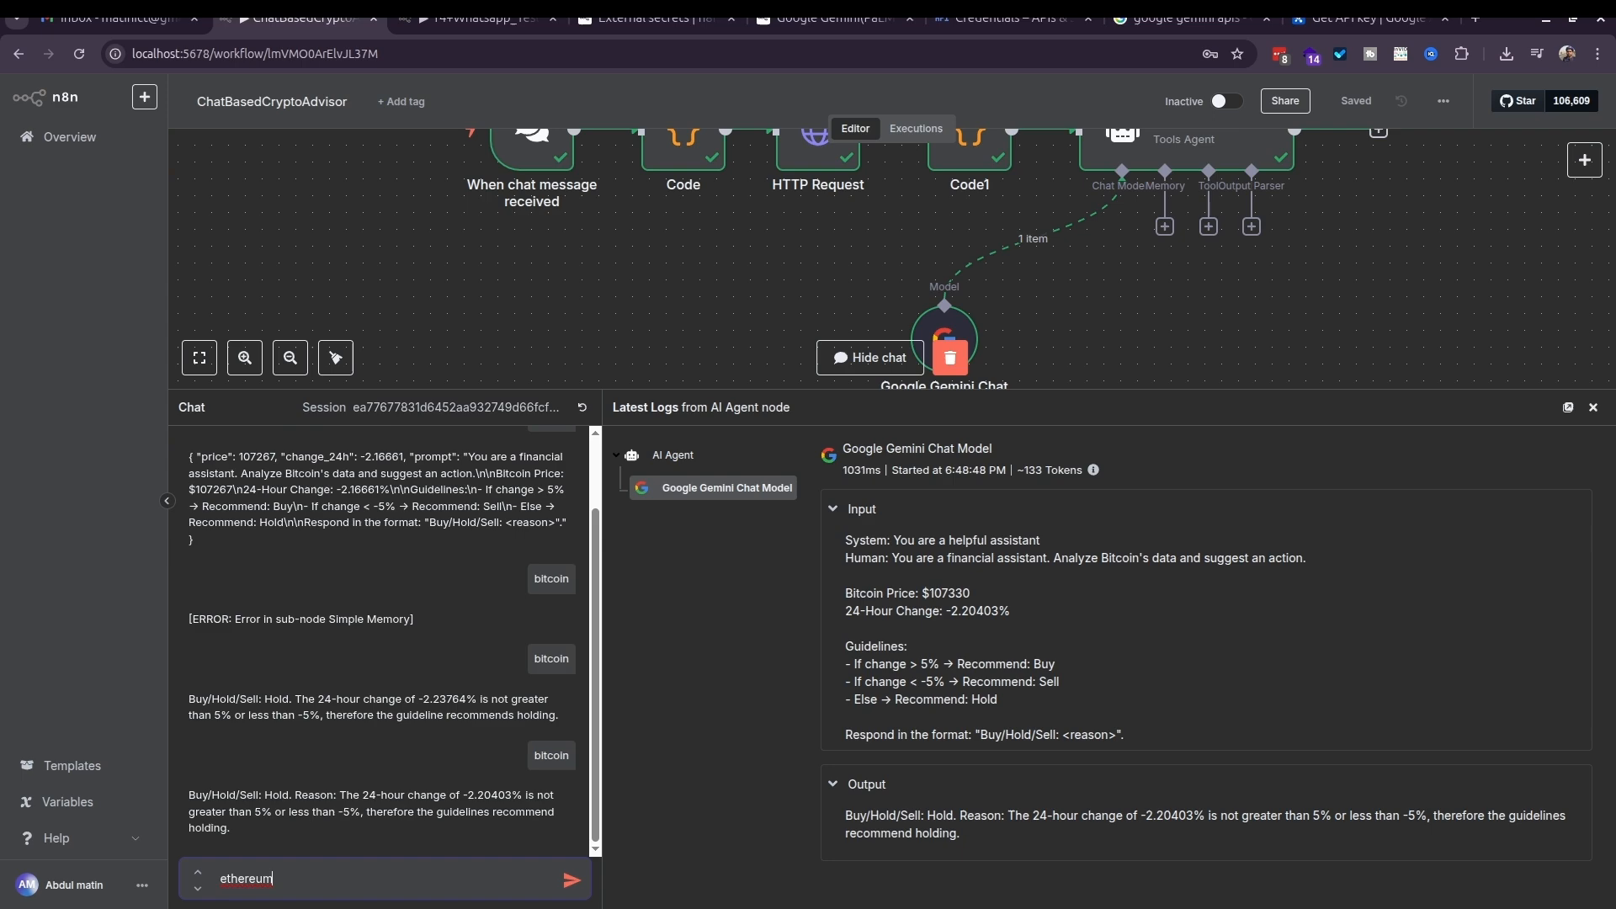
key(Return)
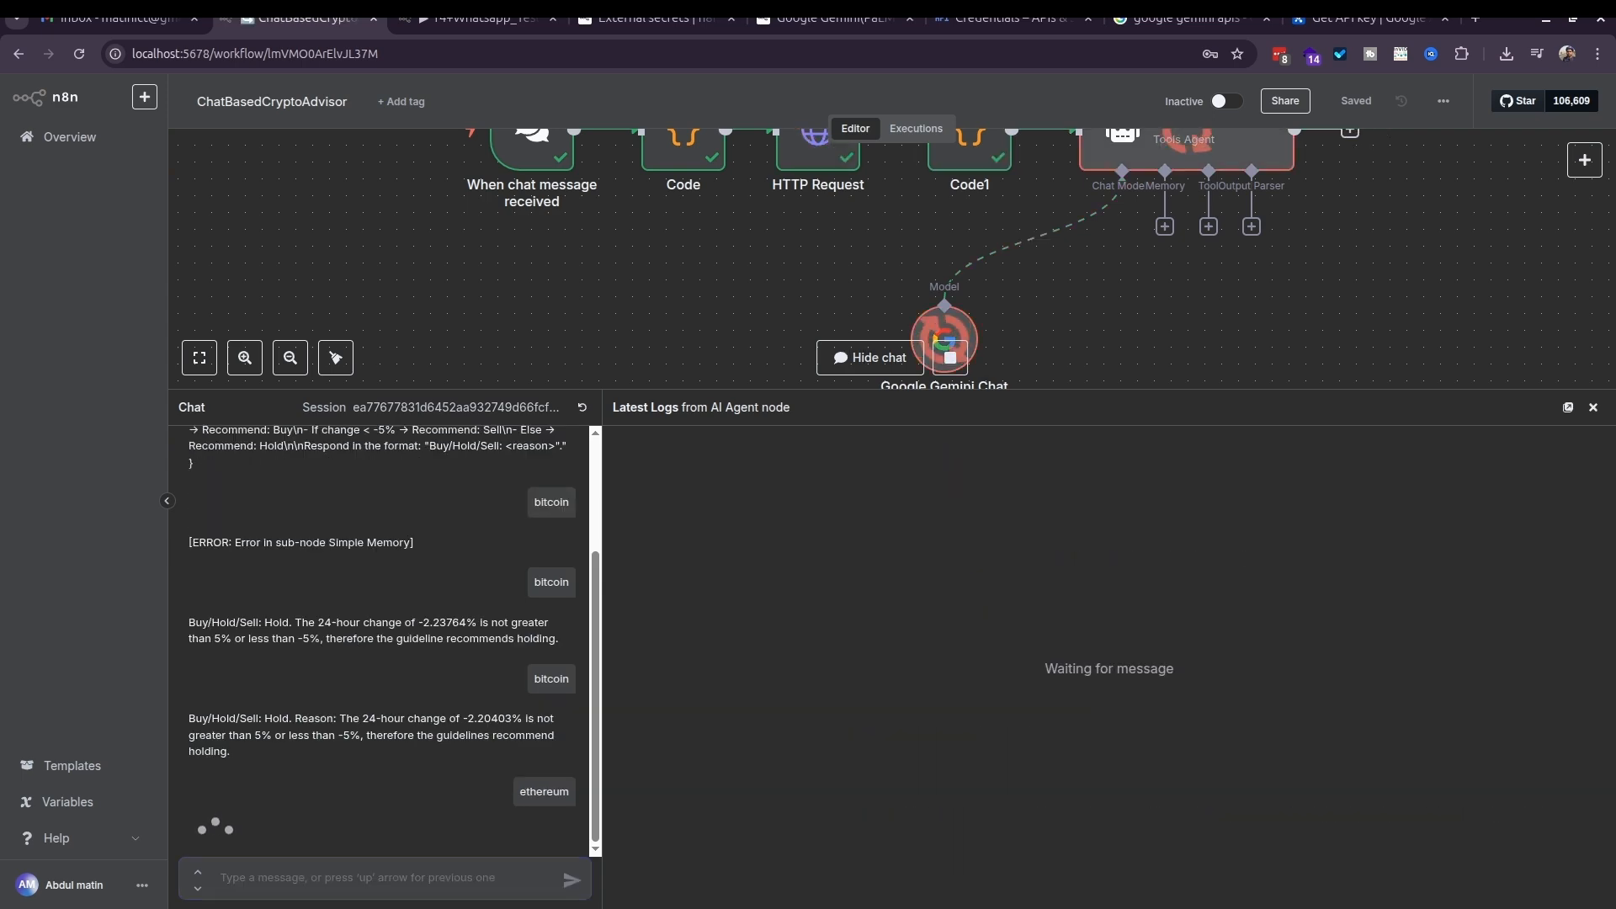
drag(845, 593, 919, 593)
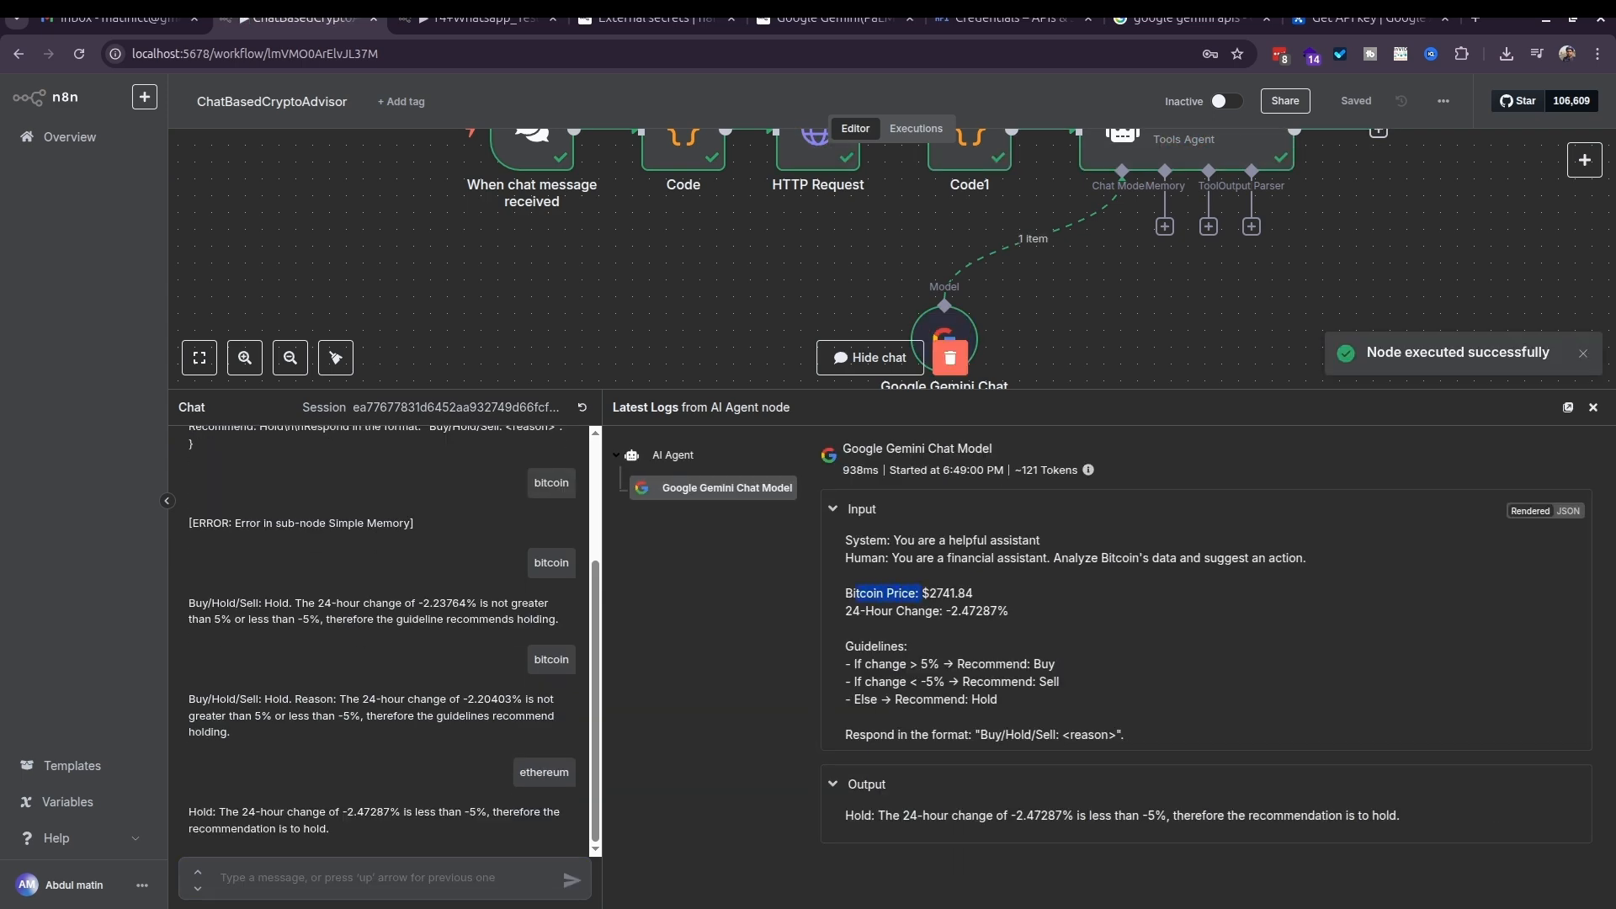